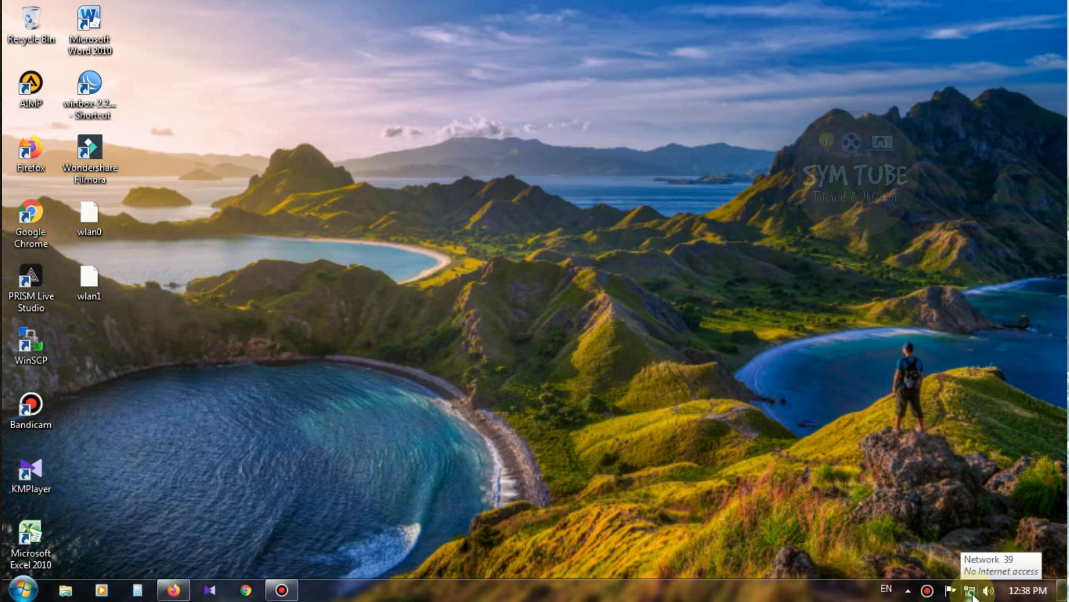
Step: Open the network adapter list from the Network and Sharing Center, maximized
{"action": "right_click", "coordinate": [972, 594]}
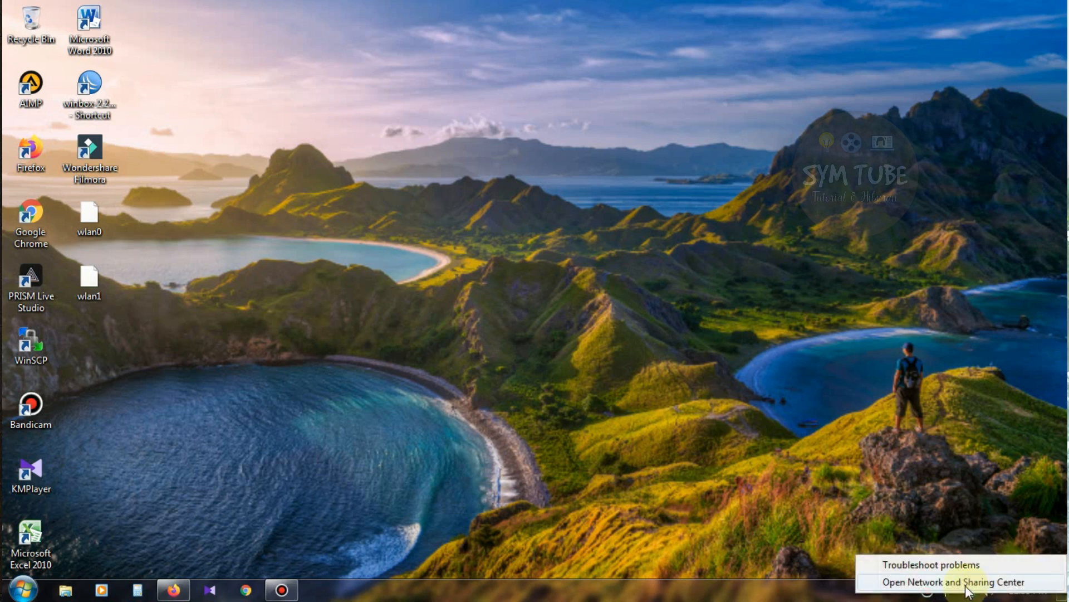
{"action": "left_click", "coordinate": [968, 582]}
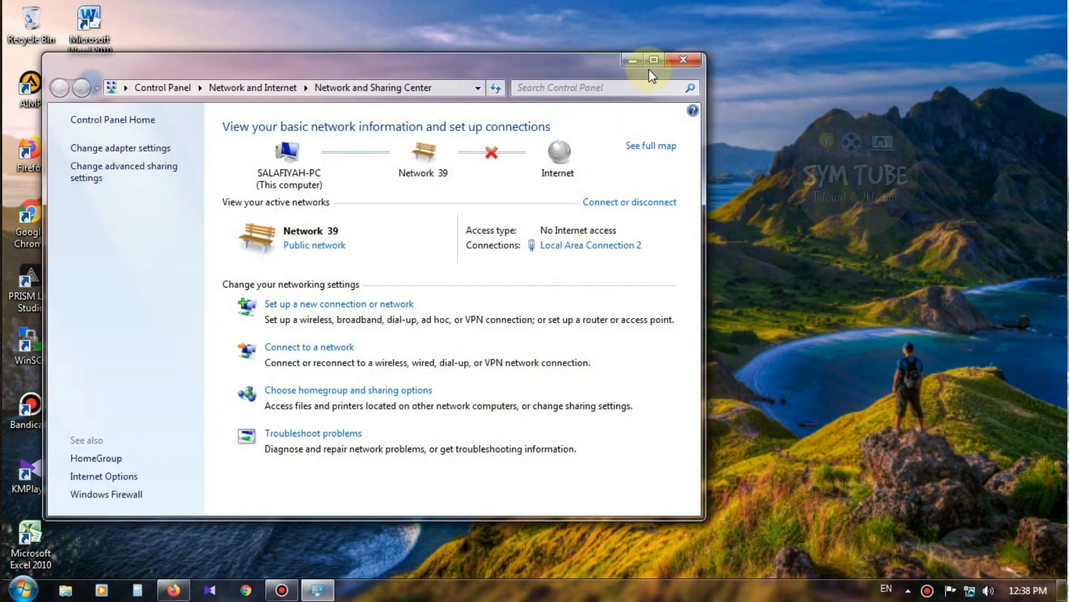
{"action": "left_click", "coordinate": [652, 59]}
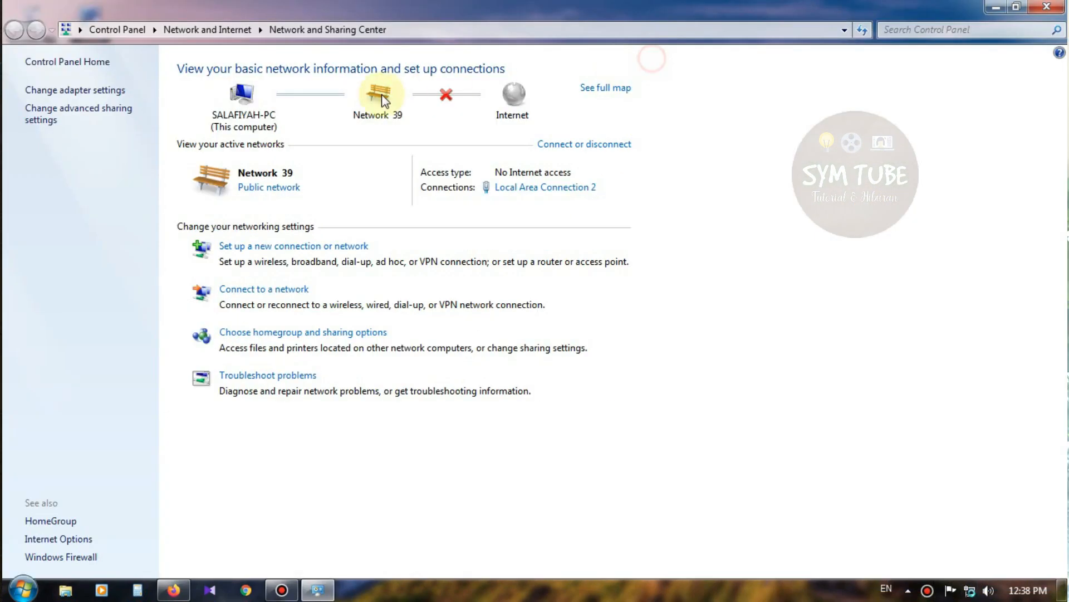
{"action": "left_click", "coordinate": [80, 92]}
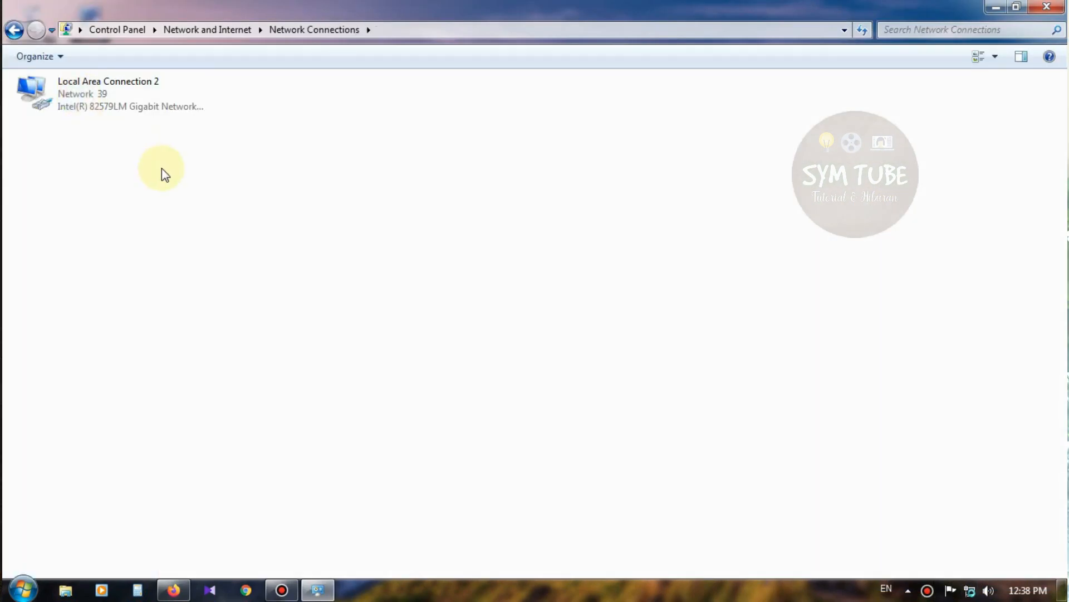
Step: Read Local Area Connection 2's default gateway 192.168.1.1 in its details, then close both dialogs
{"action": "double_click", "coordinate": [102, 99]}
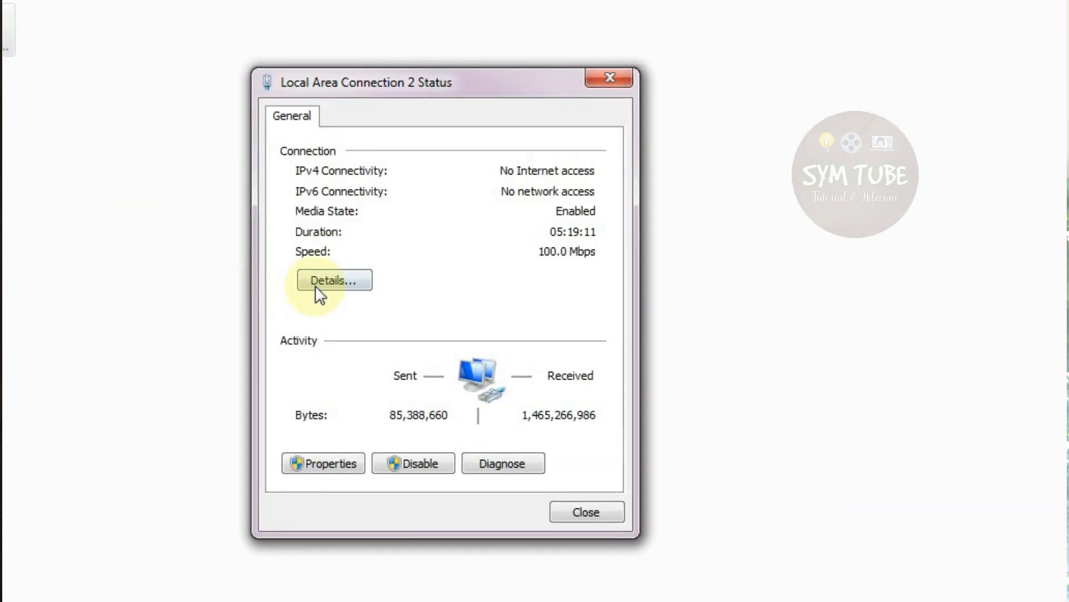
{"action": "left_click", "coordinate": [331, 287]}
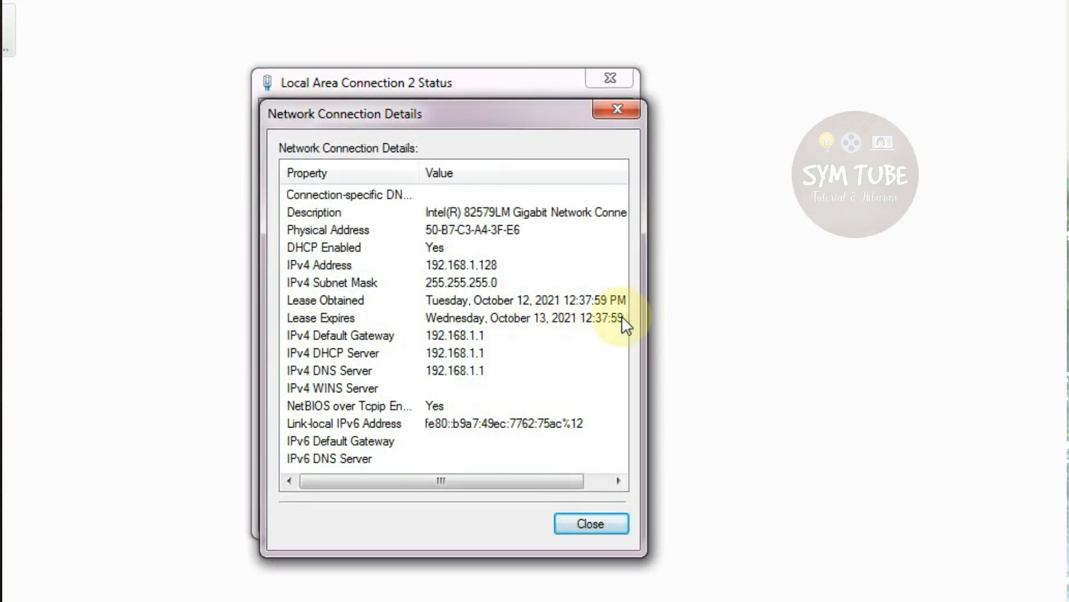
{"action": "left_click_drag", "start_coordinate": [491, 125], "coordinate": [885, 80]}
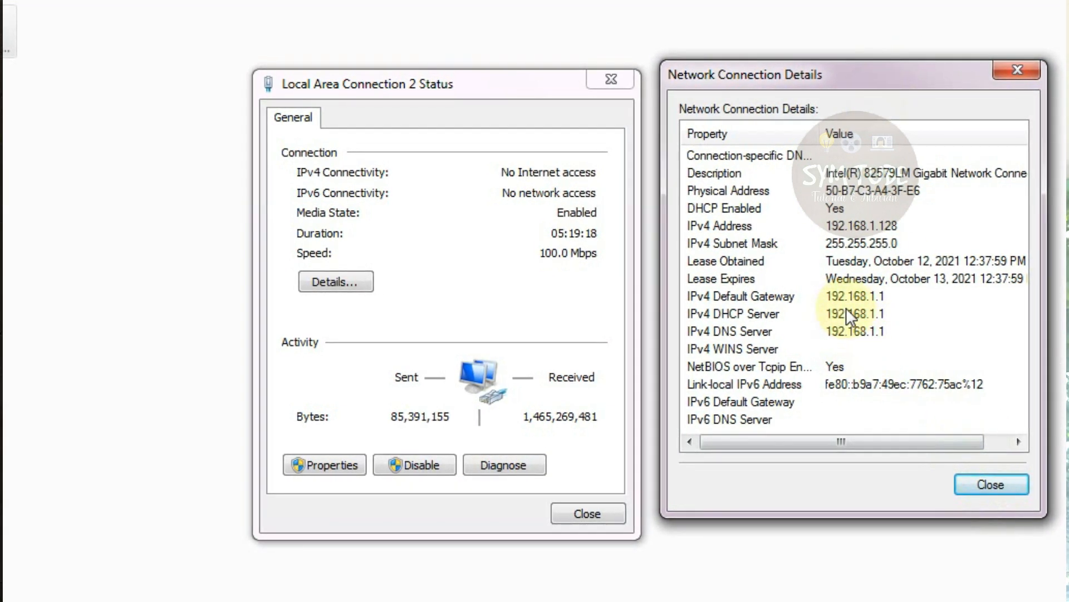
{"action": "left_click_drag", "start_coordinate": [802, 76], "coordinate": [577, 66]}
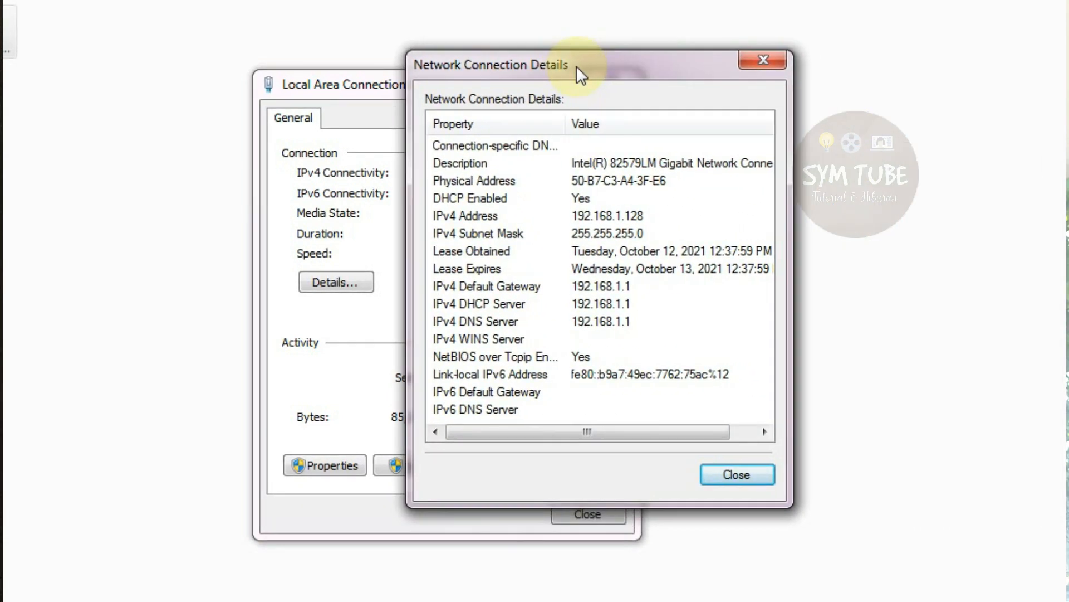
{"action": "left_click", "coordinate": [743, 476]}
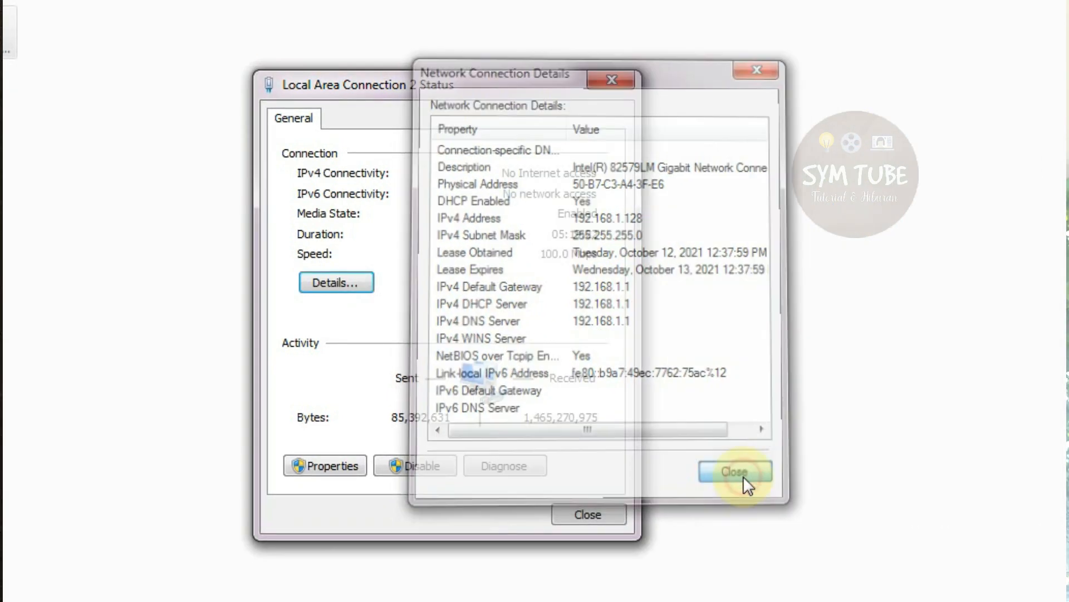
{"action": "left_click", "coordinate": [589, 516]}
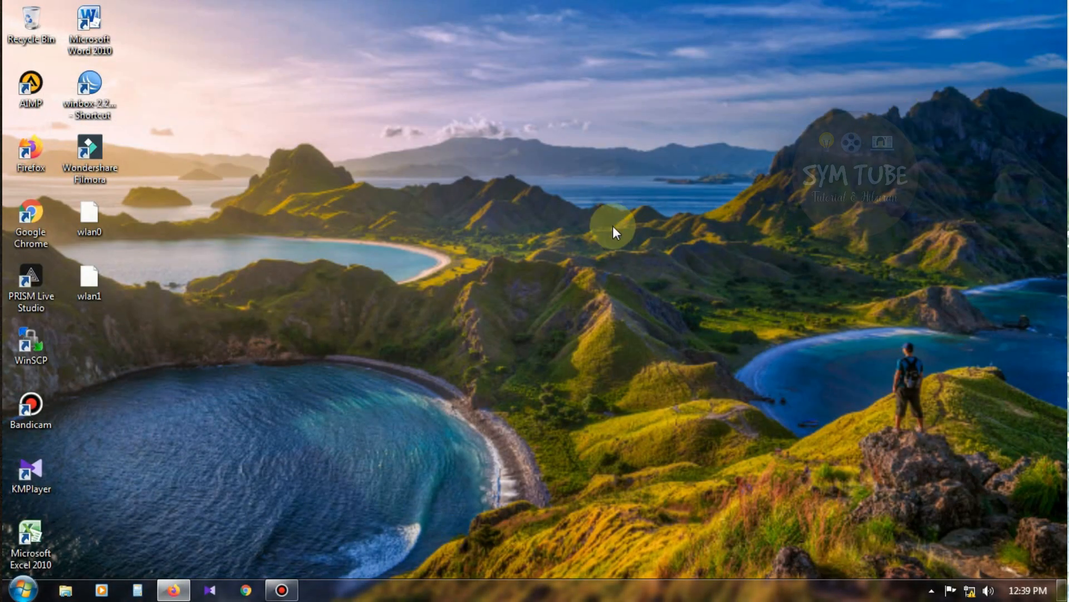
Step: Refresh the desktop three times
{"action": "right_click", "coordinate": [523, 164]}
{"action": "left_click", "coordinate": [555, 229]}
{"action": "right_click", "coordinate": [540, 159]}
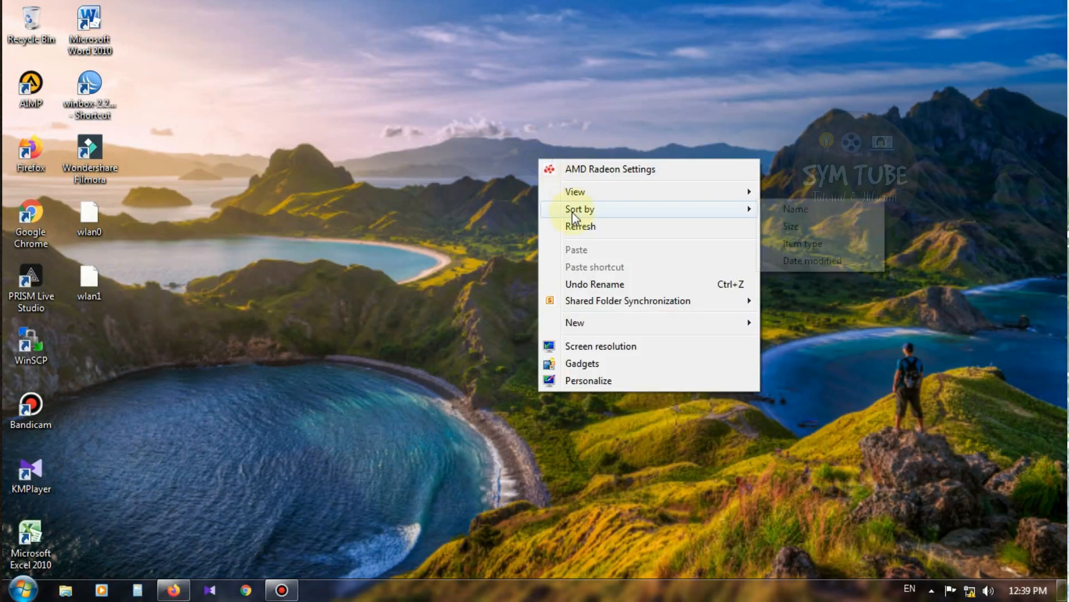
{"action": "left_click", "coordinate": [572, 224]}
{"action": "right_click", "coordinate": [532, 206]}
{"action": "left_click", "coordinate": [549, 254]}
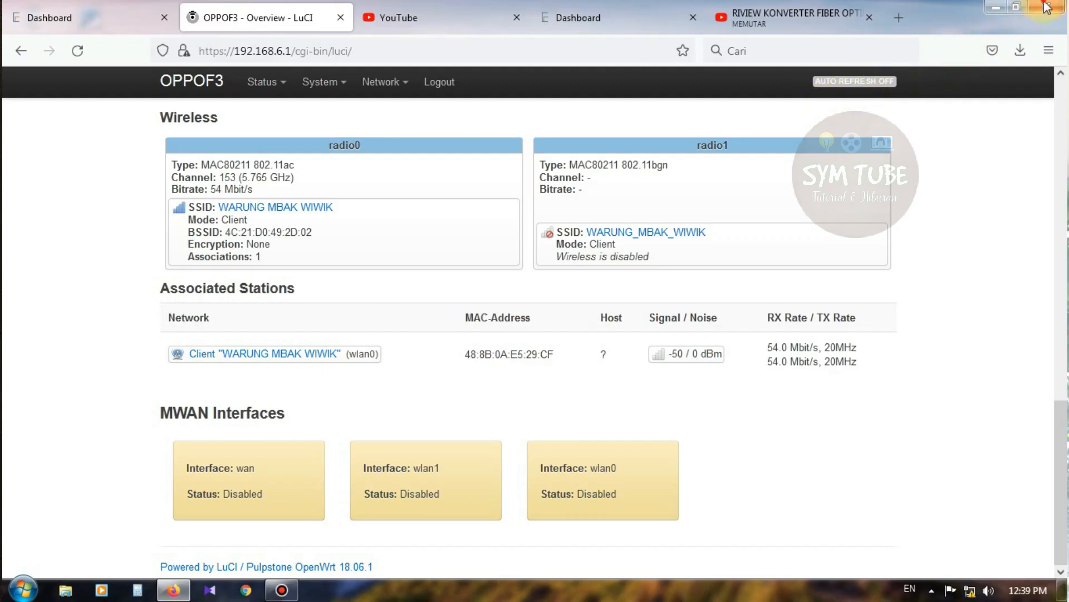
Step: Close Firefox's old tabs and load the router admin page at 192.168.1.1
{"action": "left_click", "coordinate": [1047, 6]}
{"action": "left_click", "coordinate": [596, 164]}
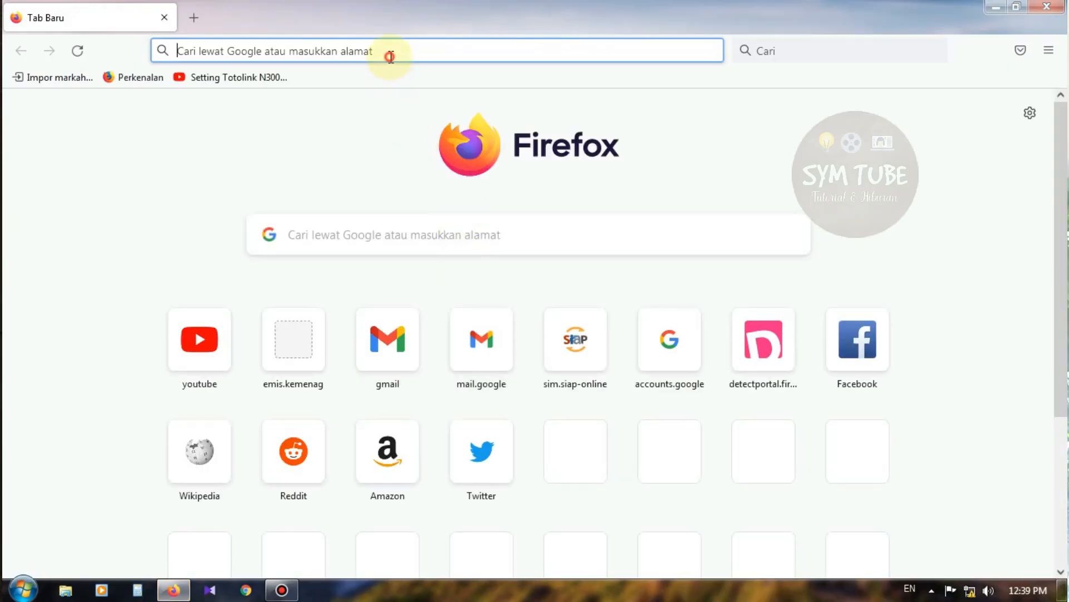
{"action": "left_click", "coordinate": [391, 56]}
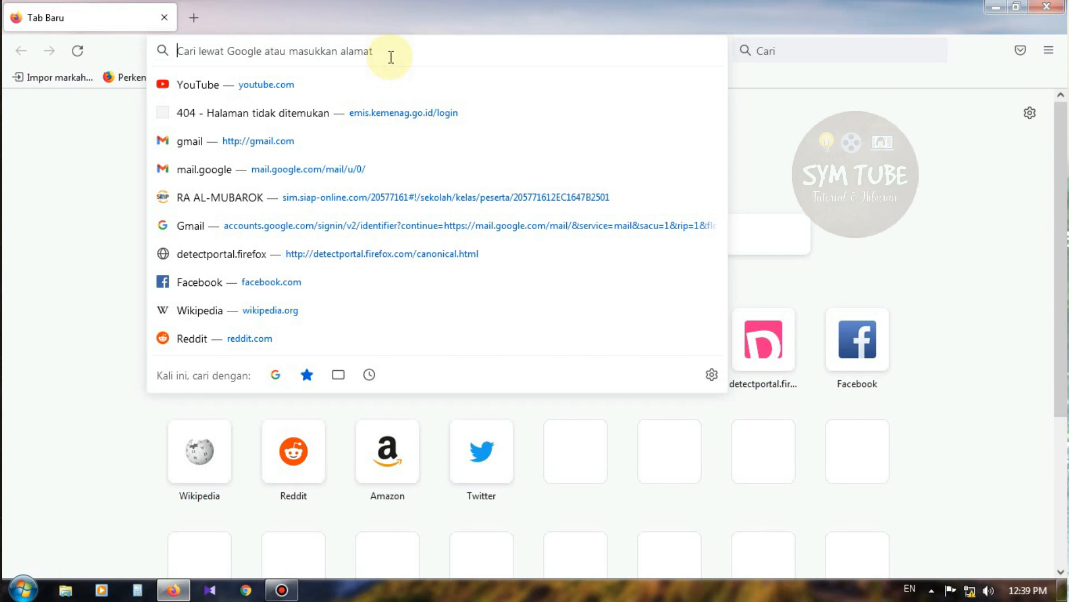
{"action": "type", "text": "192"}
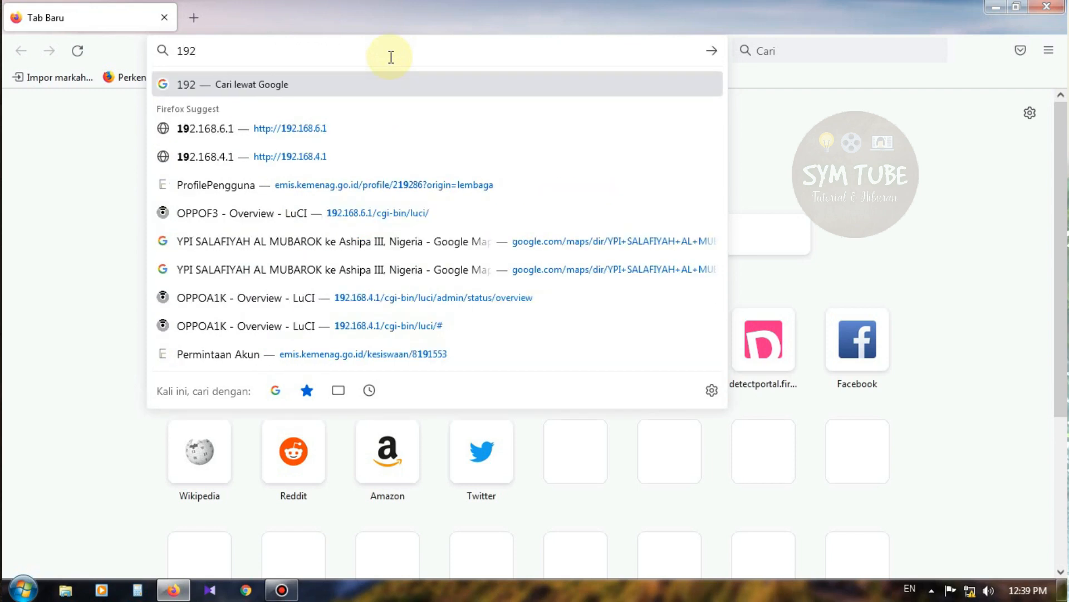
{"action": "type", "text": ".168.1.1"}
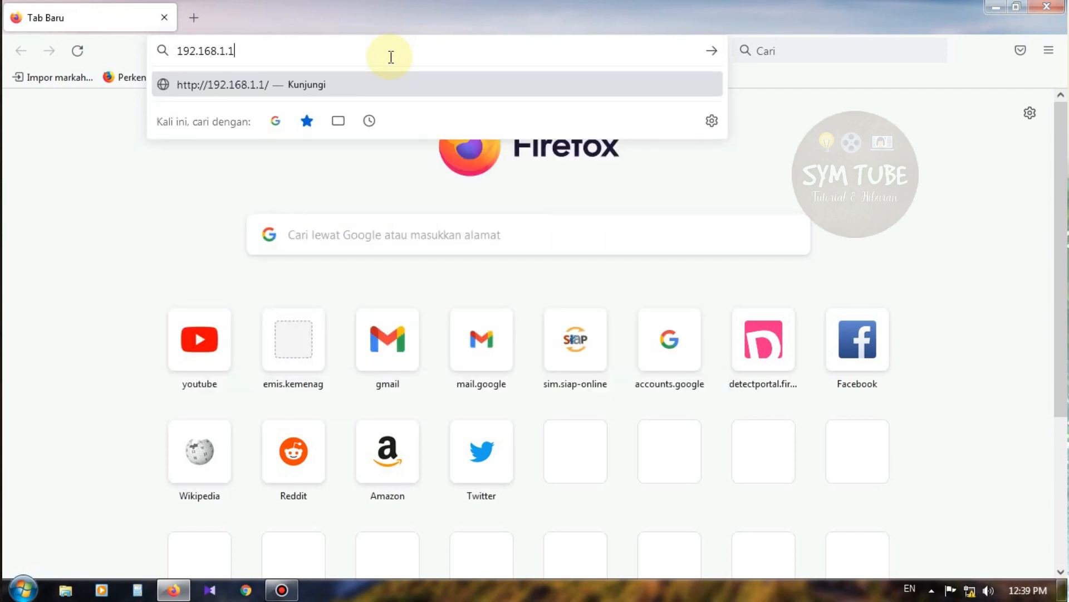
{"action": "key", "text": "Return"}
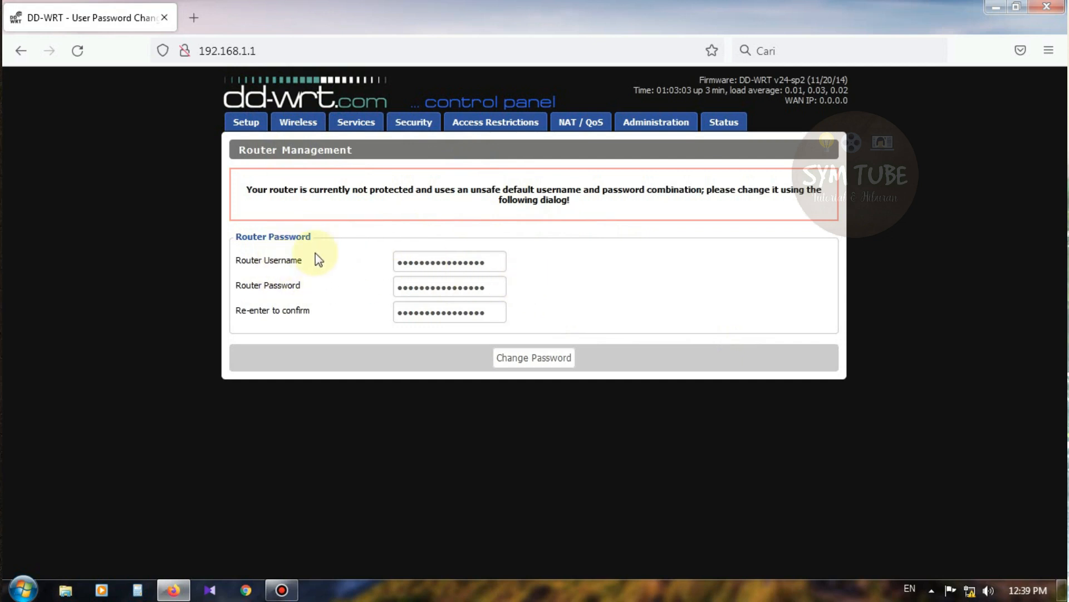
Step: Replace the default router username and password with new ones, confirm the password, and save
{"action": "left_click_drag", "start_coordinate": [494, 265], "coordinate": [358, 259]}
{"action": "left_click", "coordinate": [648, 275]}
{"action": "left_click_drag", "start_coordinate": [507, 285], "coordinate": [382, 284]}
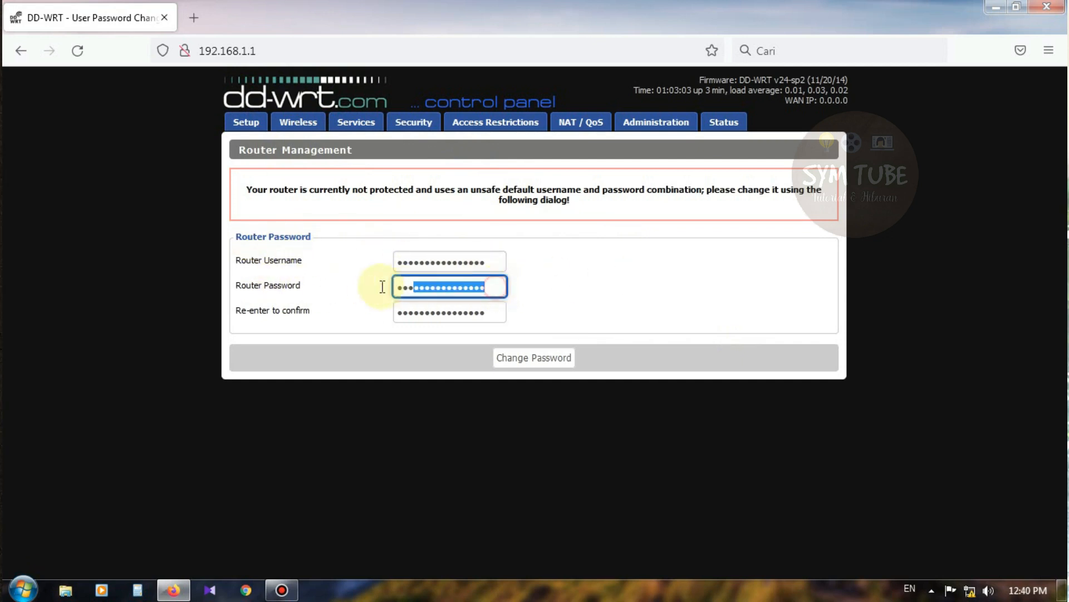
{"action": "left_click_drag", "start_coordinate": [506, 262], "coordinate": [353, 261]}
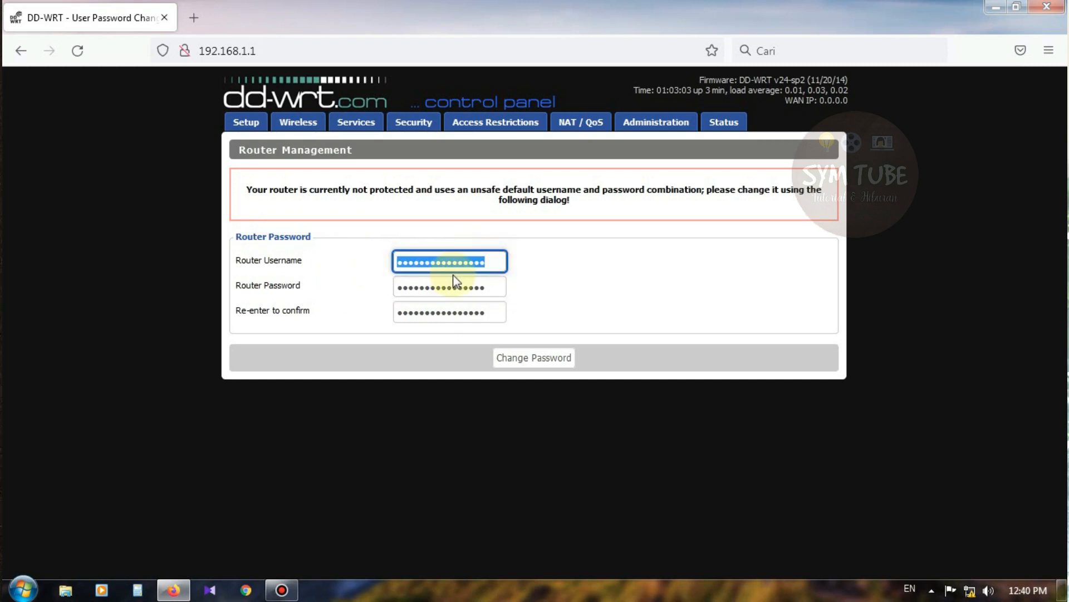
{"action": "type", "text": "••"}
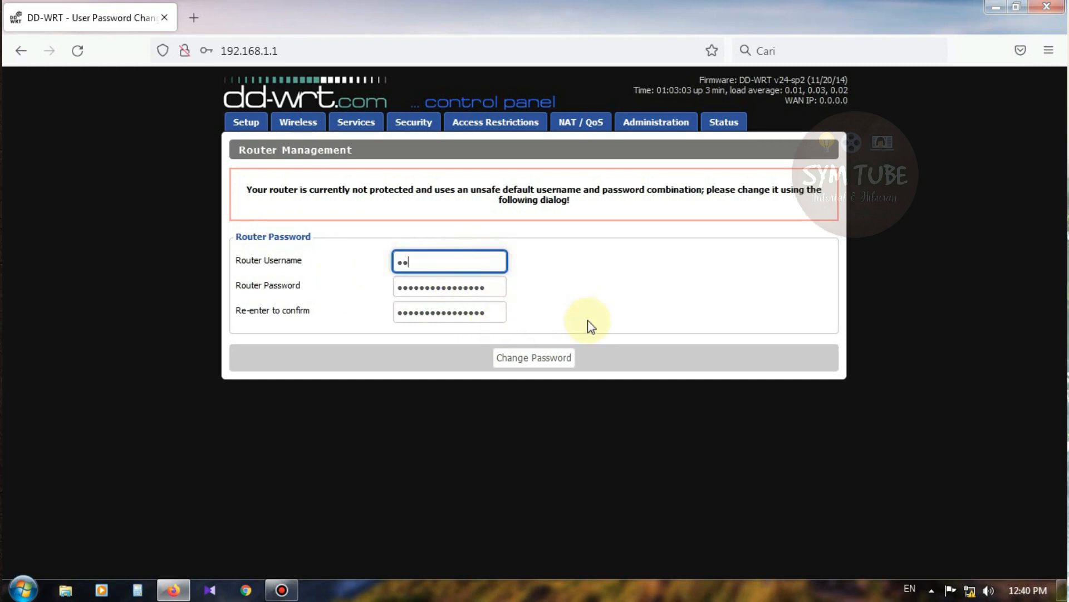
{"action": "key", "text": "Tab"}
{"action": "type", "text": "•"}
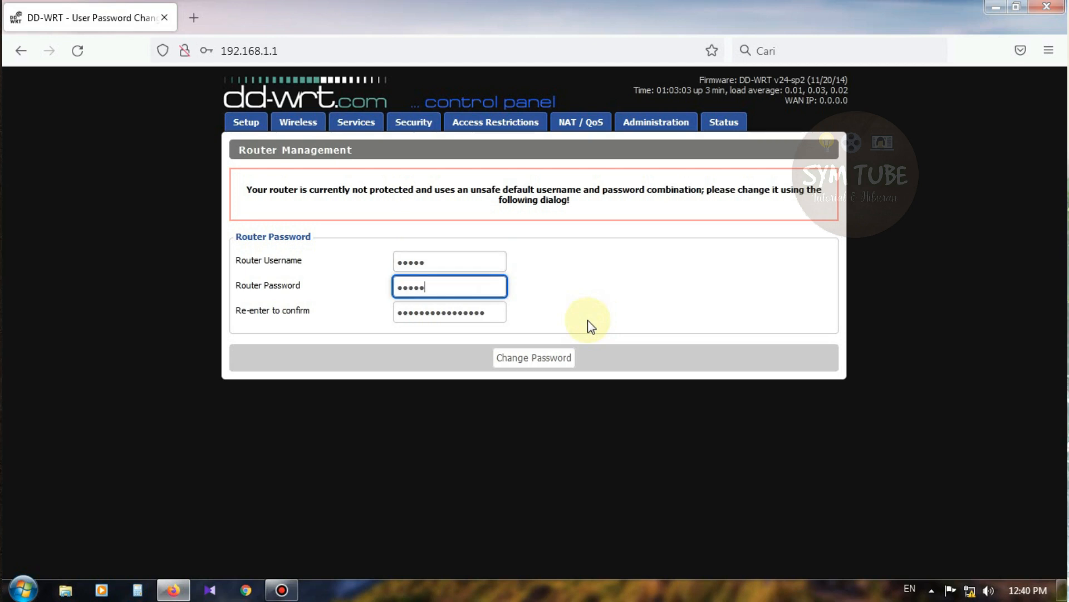
{"action": "key", "text": "Tab"}
{"action": "type", "text": "•"}
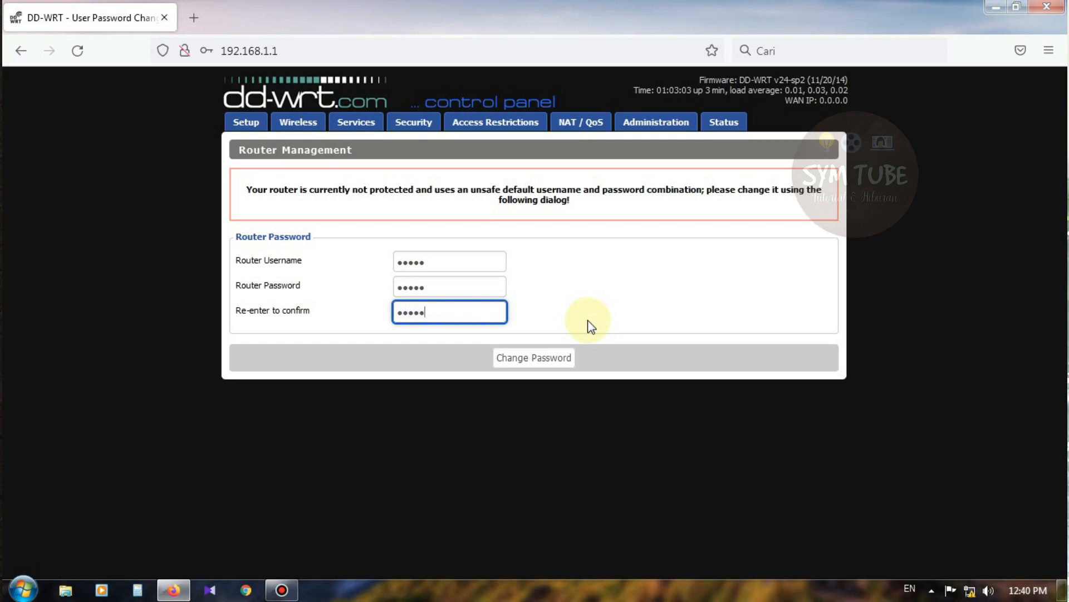
{"action": "left_click", "coordinate": [554, 359]}
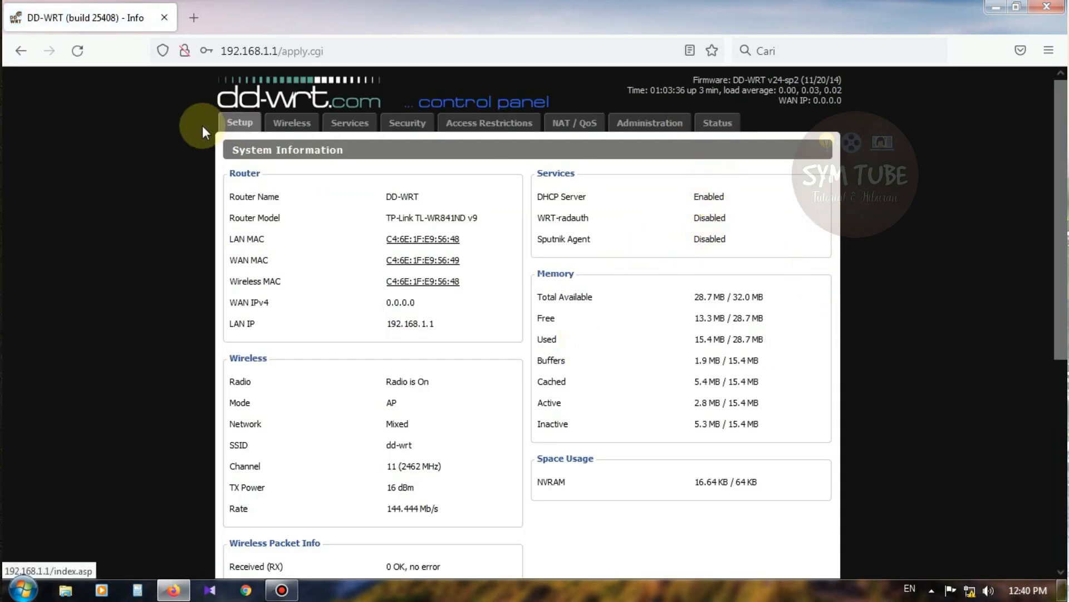
Step: Reload and resend the page, log in with the new router credentials, and save the login in Firefox
{"action": "left_click", "coordinate": [78, 51]}
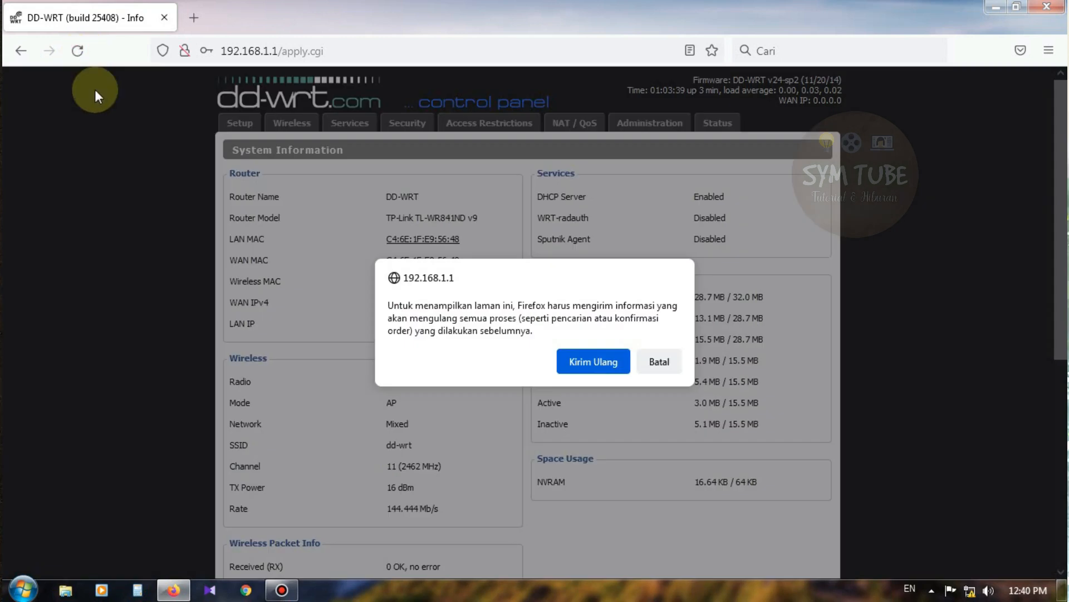
{"action": "left_click", "coordinate": [599, 361]}
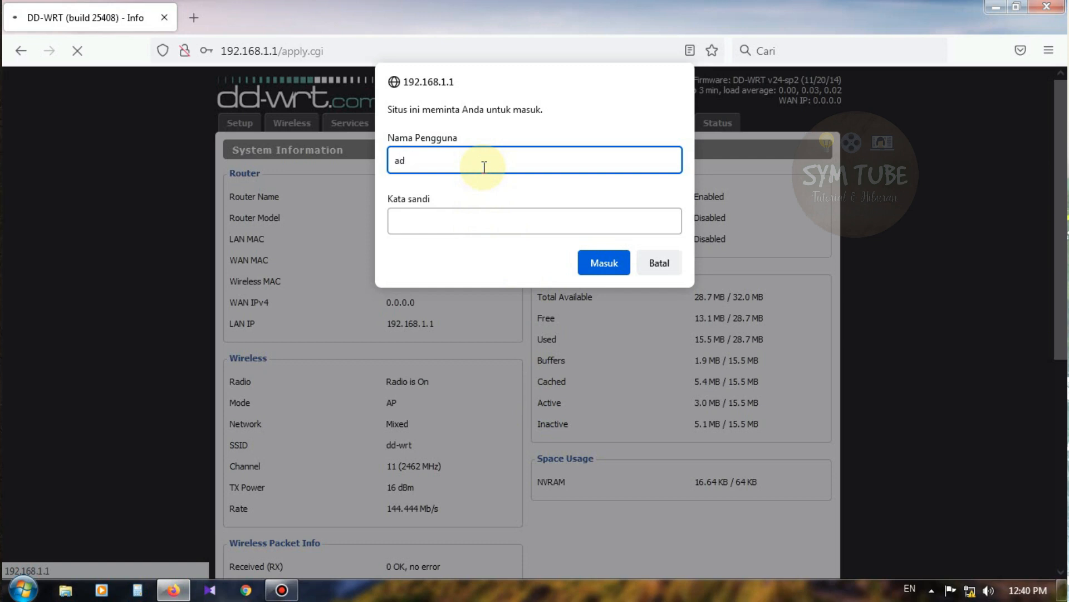
{"action": "type", "text": "admin"}
{"action": "key", "text": "Tab"}
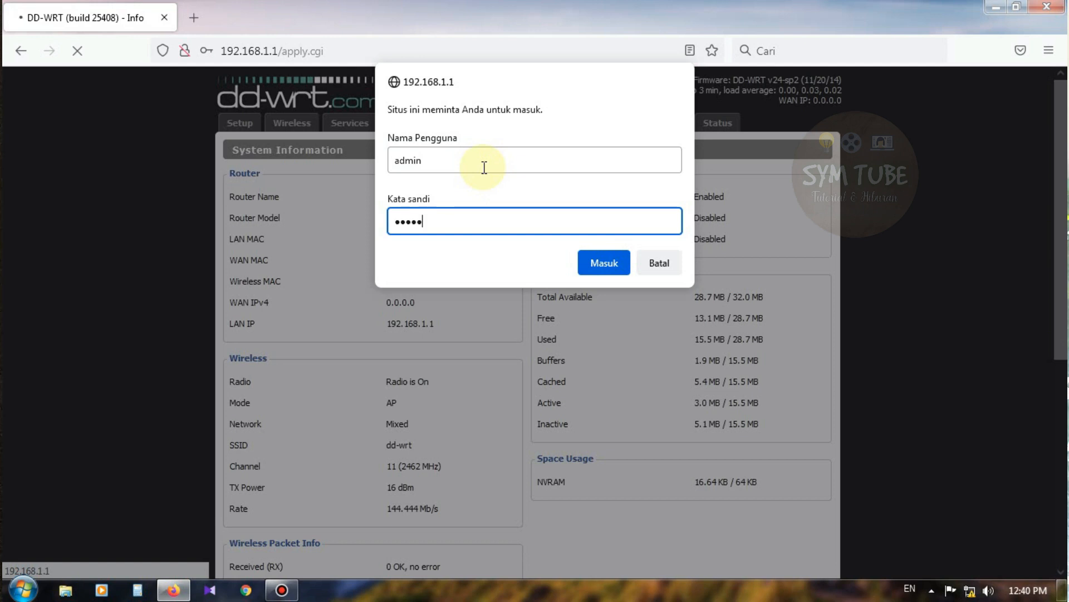
{"action": "key", "text": "Return"}
{"action": "left_click", "coordinate": [322, 252]}
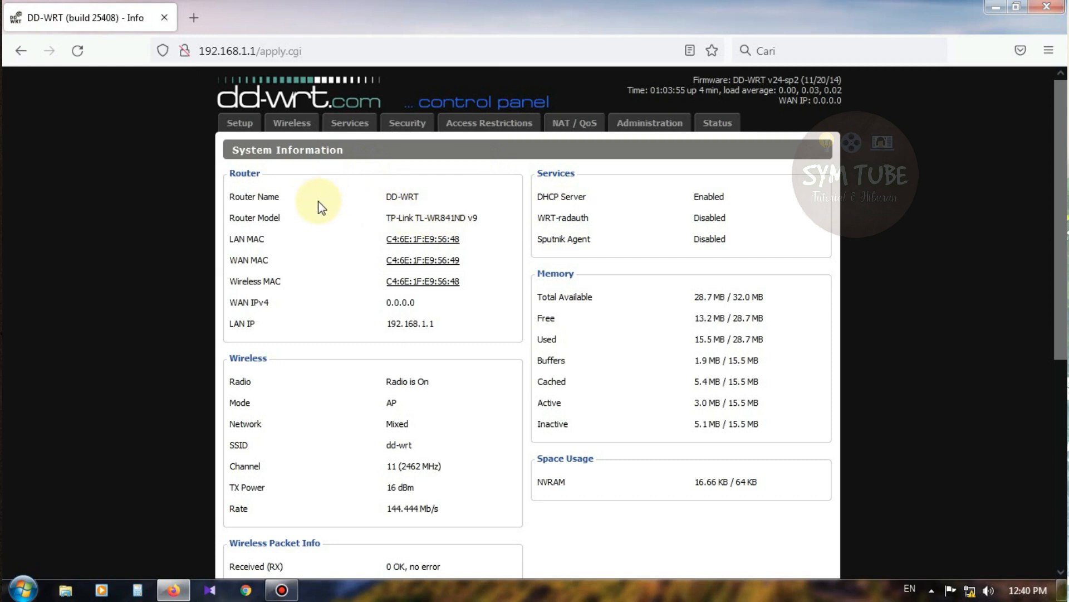
Step: On Basic Setup, keep connection type Automatic Configuration - DHCP and rename the router from DD-WRT to BELAJAR SETTING
{"action": "left_click", "coordinate": [247, 129]}
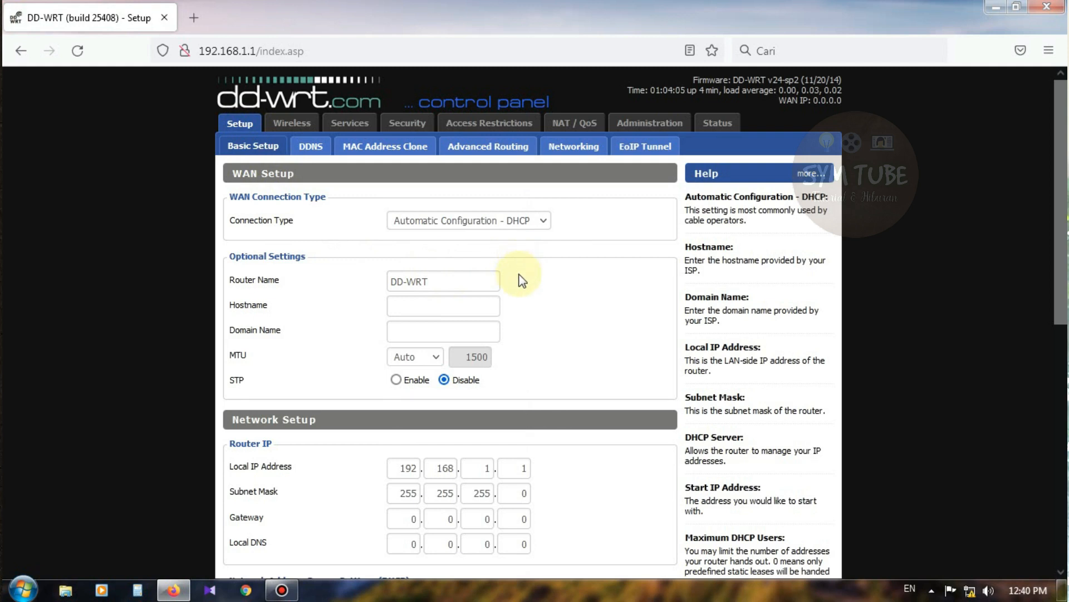
{"action": "left_click", "coordinate": [440, 221]}
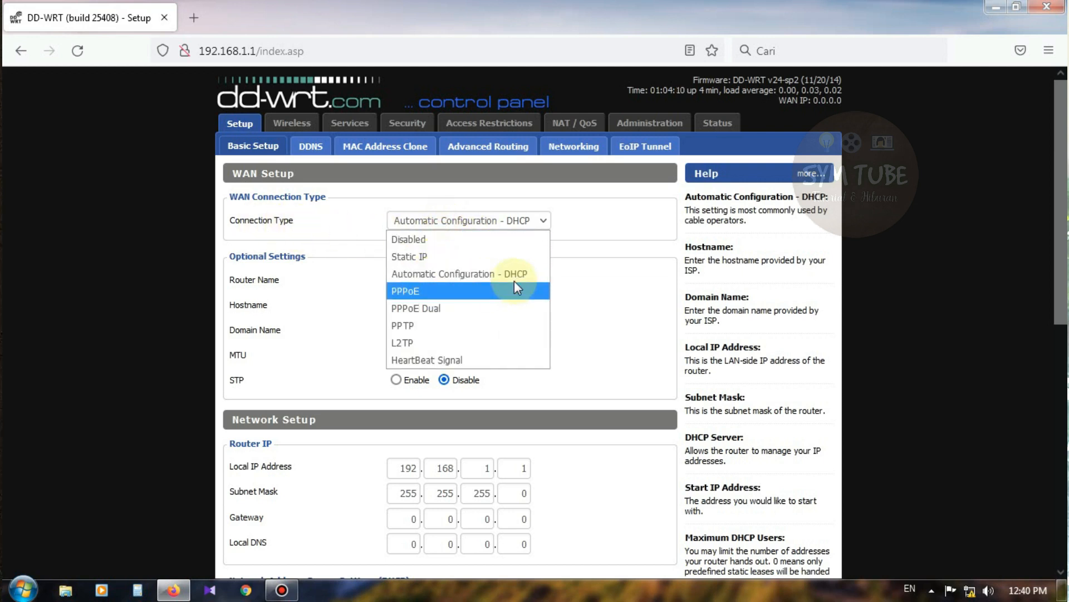
{"action": "left_click", "coordinate": [483, 277]}
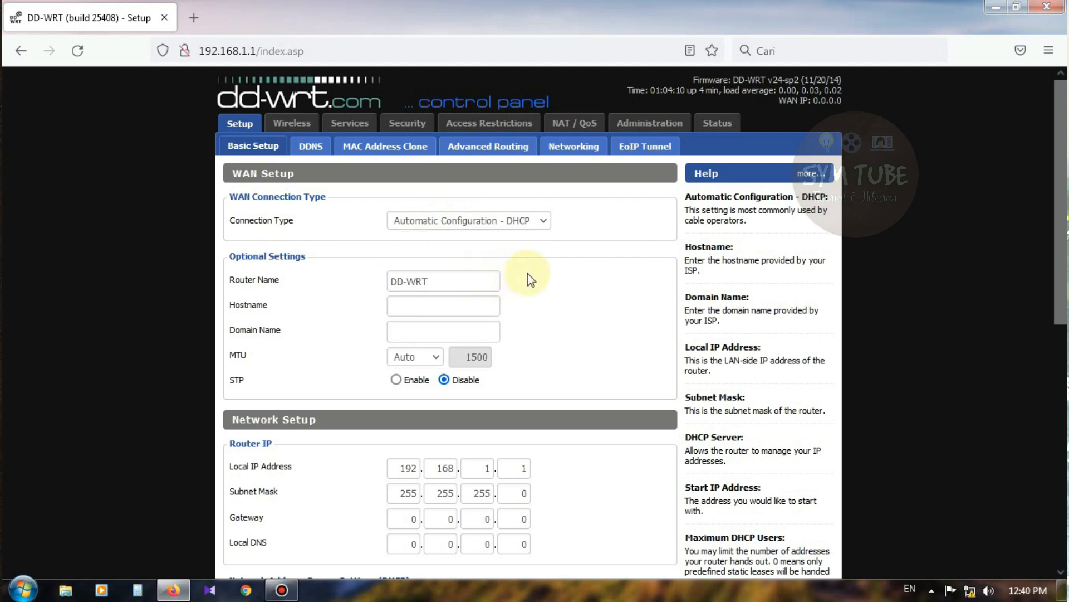
{"action": "left_click", "coordinate": [453, 280]}
{"action": "key", "text": "ctrl+a"}
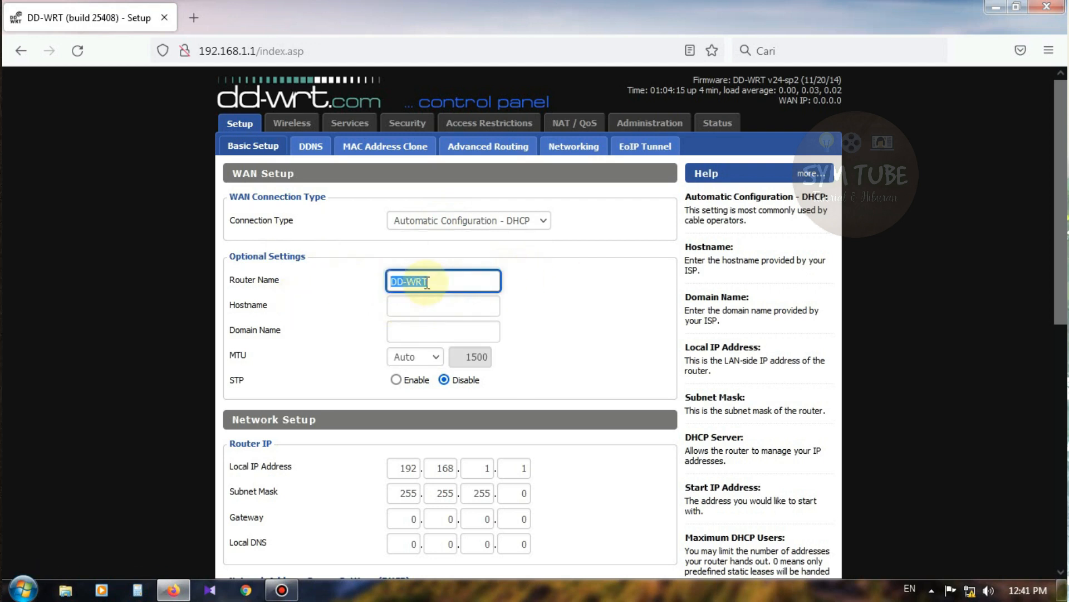
{"action": "type", "text": "BELAJAR SETTING"}
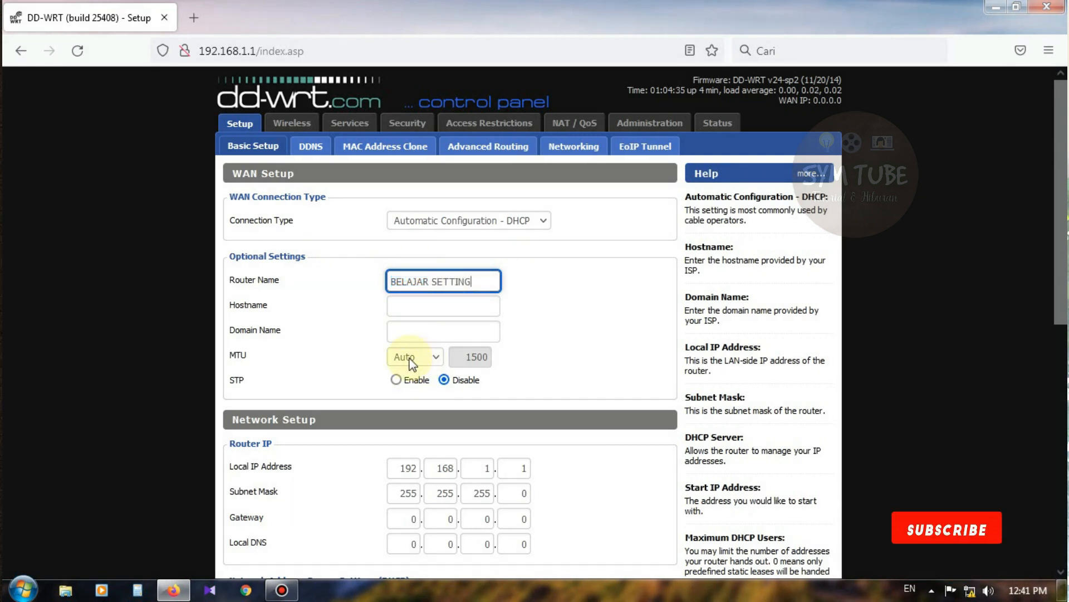
{"action": "left_click", "coordinate": [328, 315]}
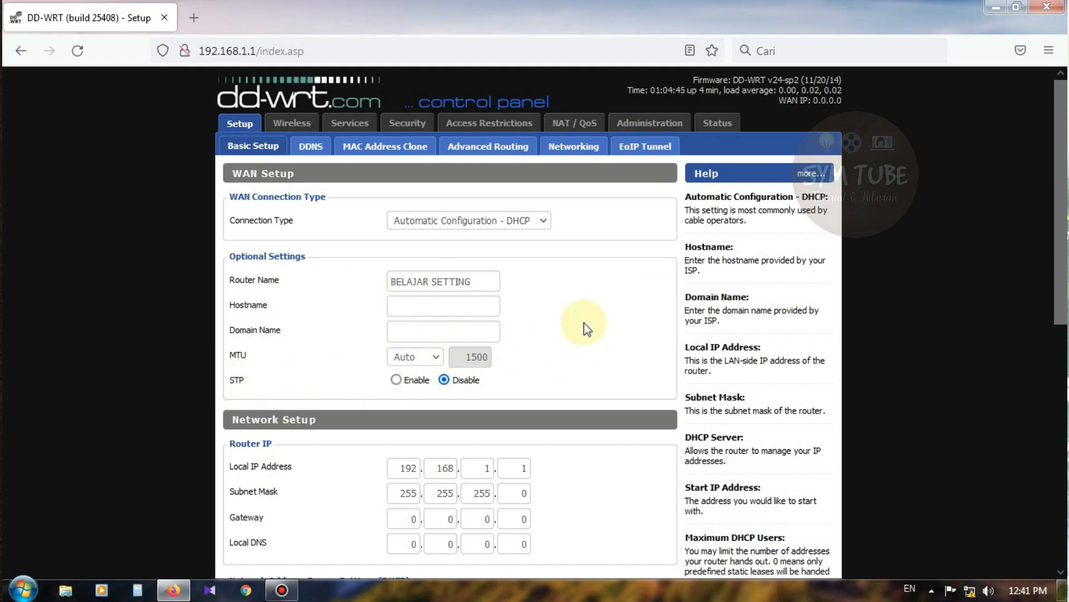
Step: Locate the Local IP Address fields (192.168.1.1) under Network Setup
{"action": "scroll", "coordinate": [563, 352], "scroll_direction": "down", "scroll_amount": 2}
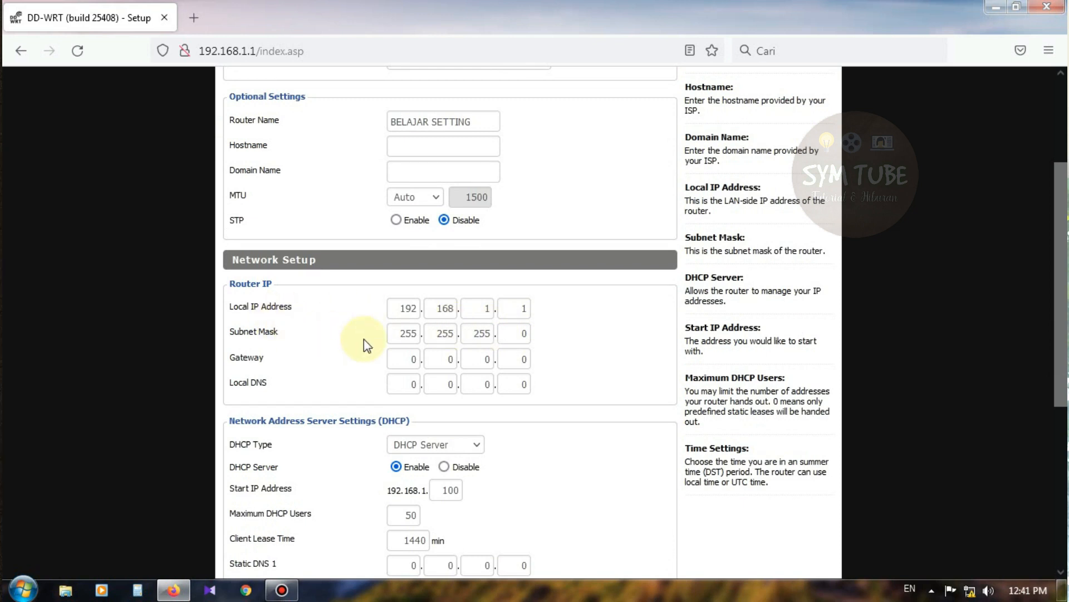
{"action": "scroll", "coordinate": [373, 329], "scroll_direction": "down", "scroll_amount": 1}
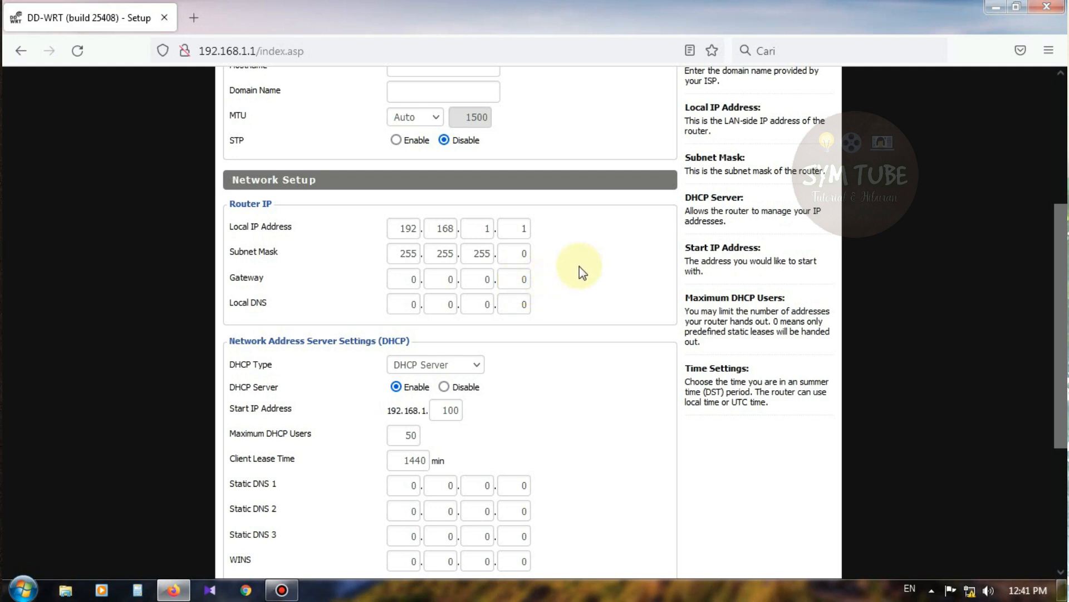
{"action": "scroll", "coordinate": [553, 281], "scroll_direction": "up", "scroll_amount": 2}
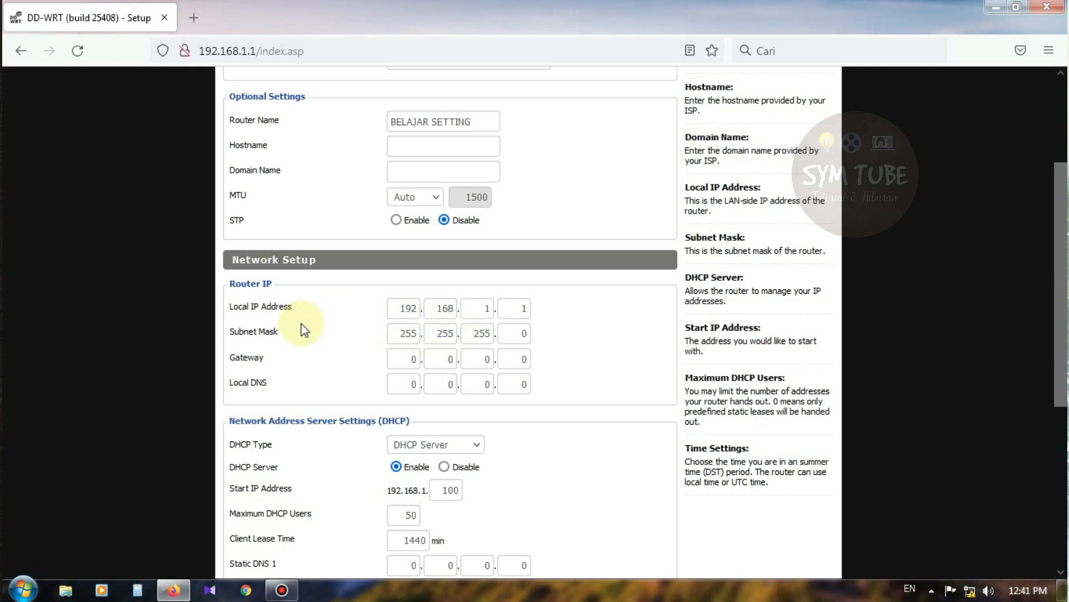
{"action": "scroll", "coordinate": [296, 334], "scroll_direction": "down", "scroll_amount": 2}
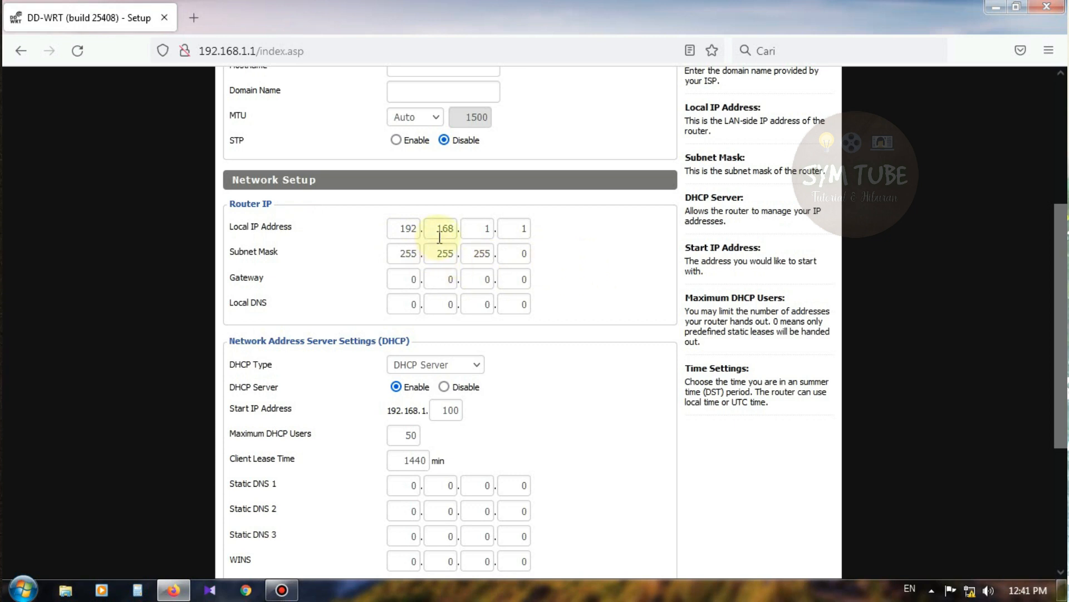
{"action": "left_click", "coordinate": [515, 229]}
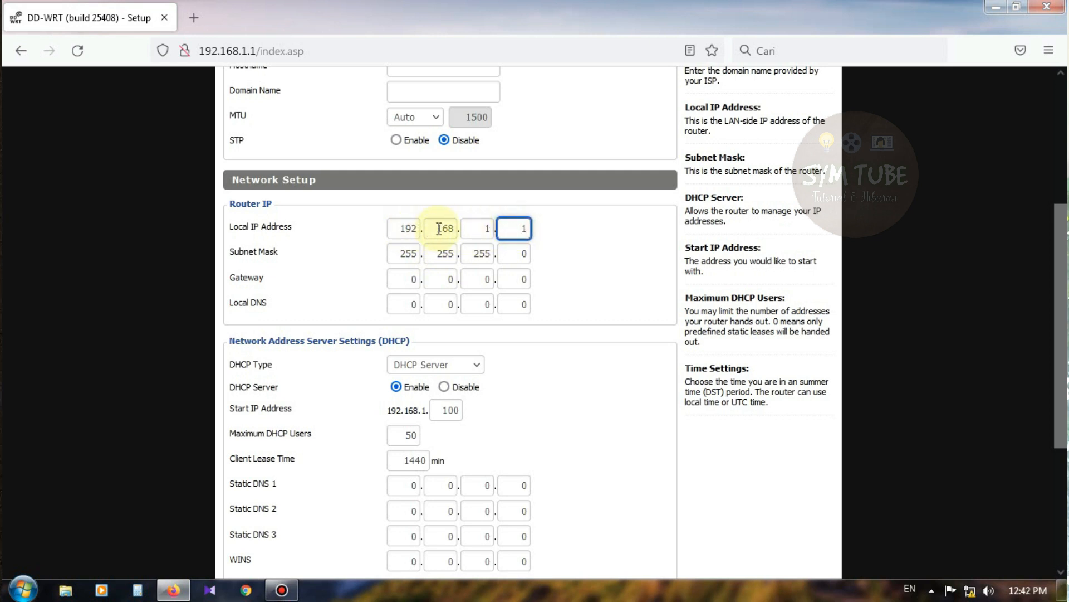
{"action": "left_click", "coordinate": [401, 228]}
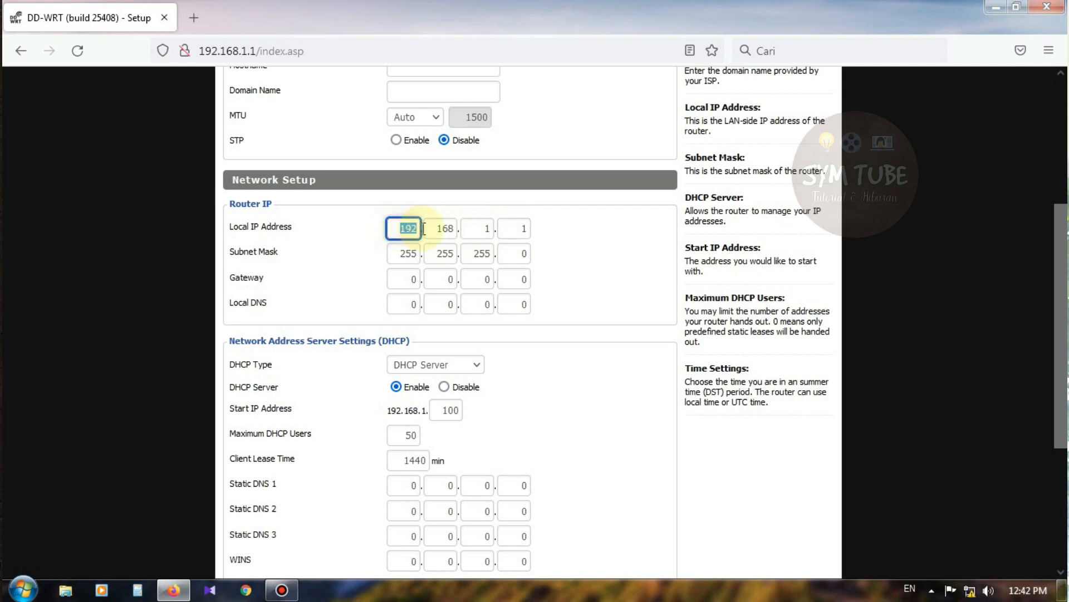
{"action": "key", "text": "Tab"}
{"action": "key", "text": "Tab"}
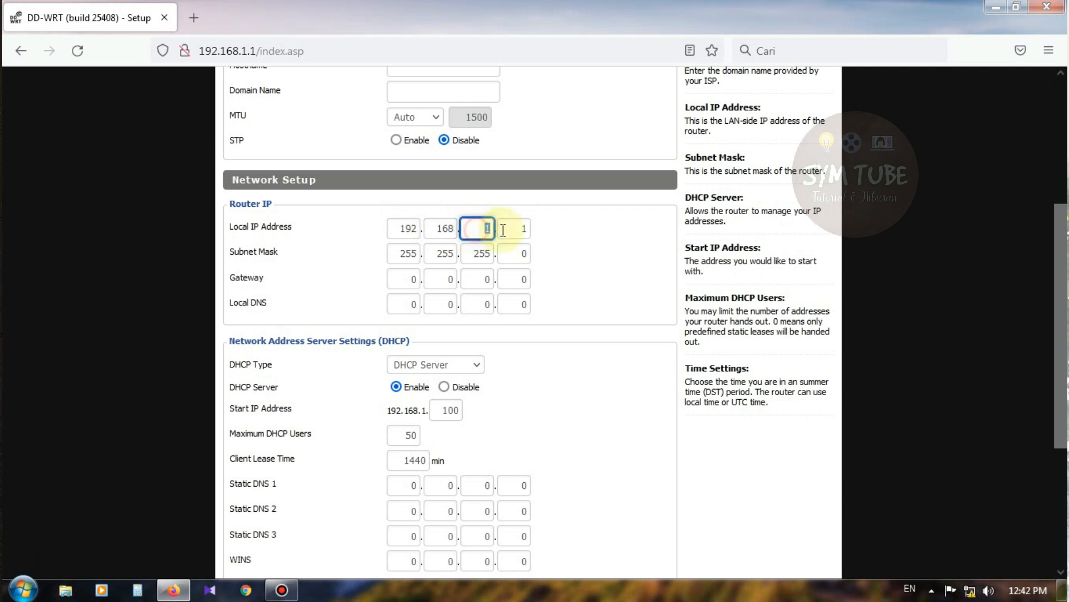
{"action": "key", "text": "Tab"}
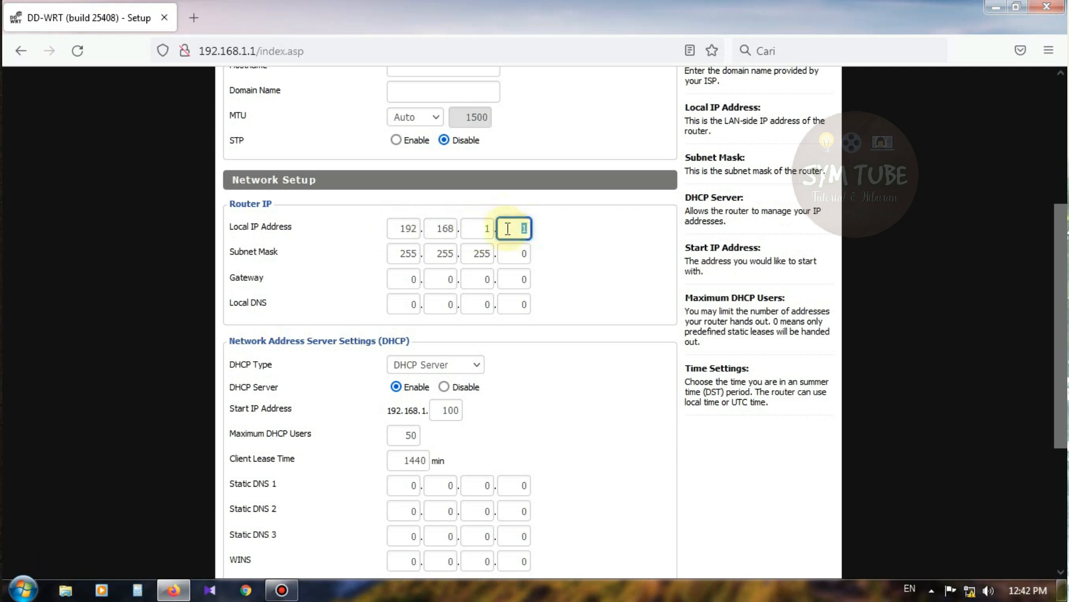
{"action": "left_click", "coordinate": [580, 254]}
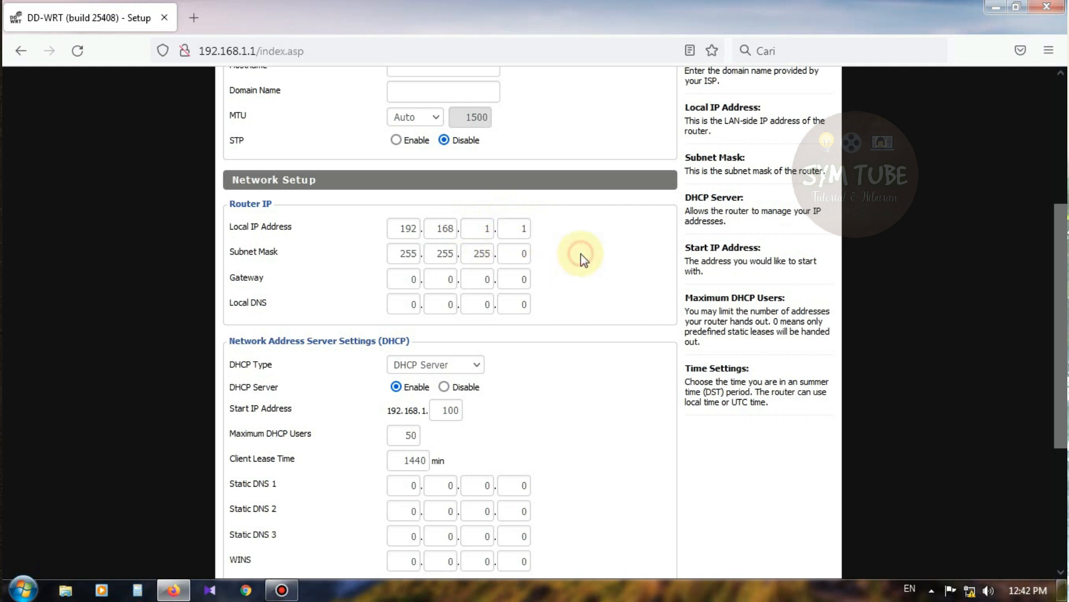
Step: Change the Local IP Address octets to 168.168.50.1 and scroll down to the Save/Apply buttons
{"action": "left_click", "coordinate": [406, 230]}
{"action": "left_click", "coordinate": [443, 230]}
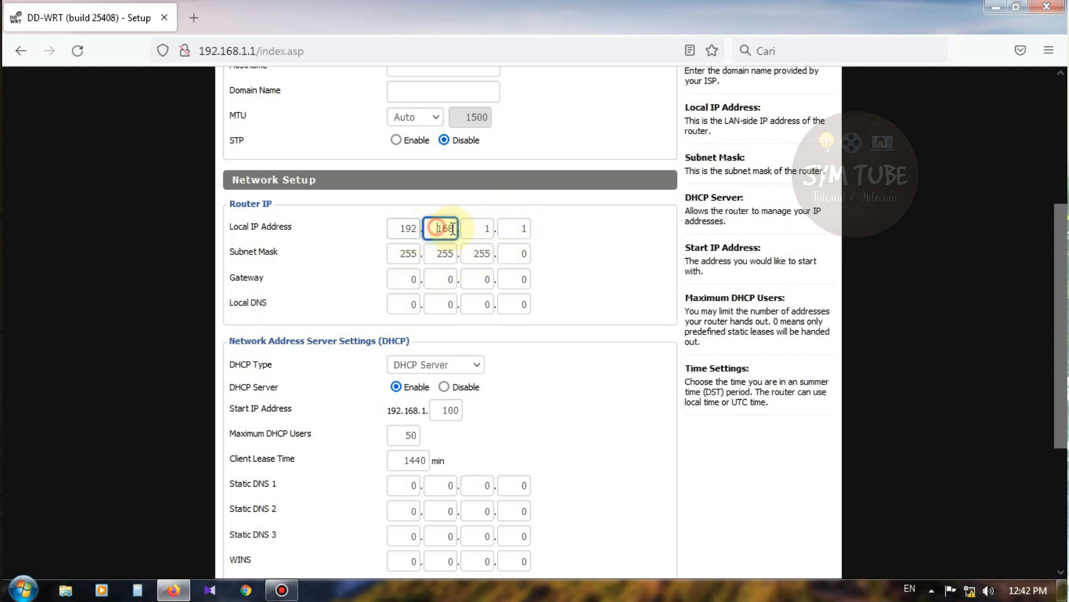
{"action": "left_click", "coordinate": [478, 229]}
{"action": "left_click", "coordinate": [522, 229]}
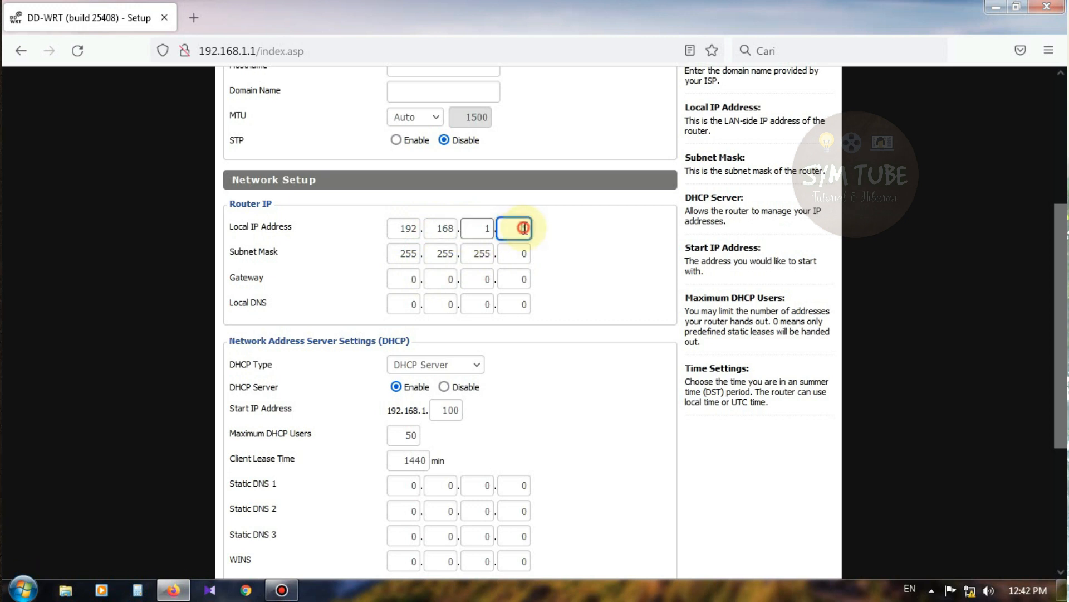
{"action": "left_click", "coordinate": [567, 248]}
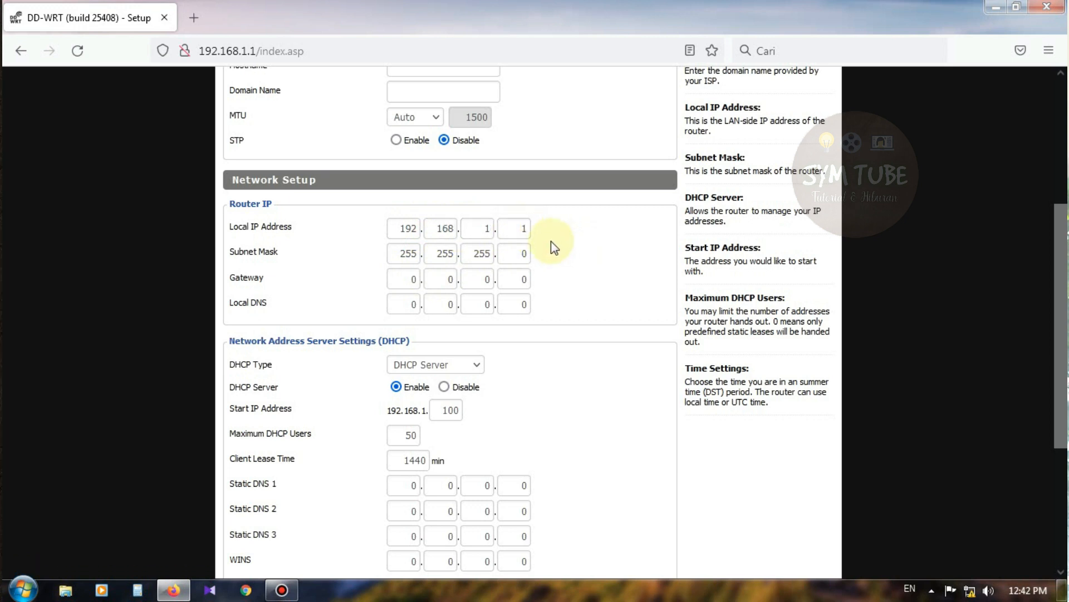
{"action": "double_click", "coordinate": [402, 230]}
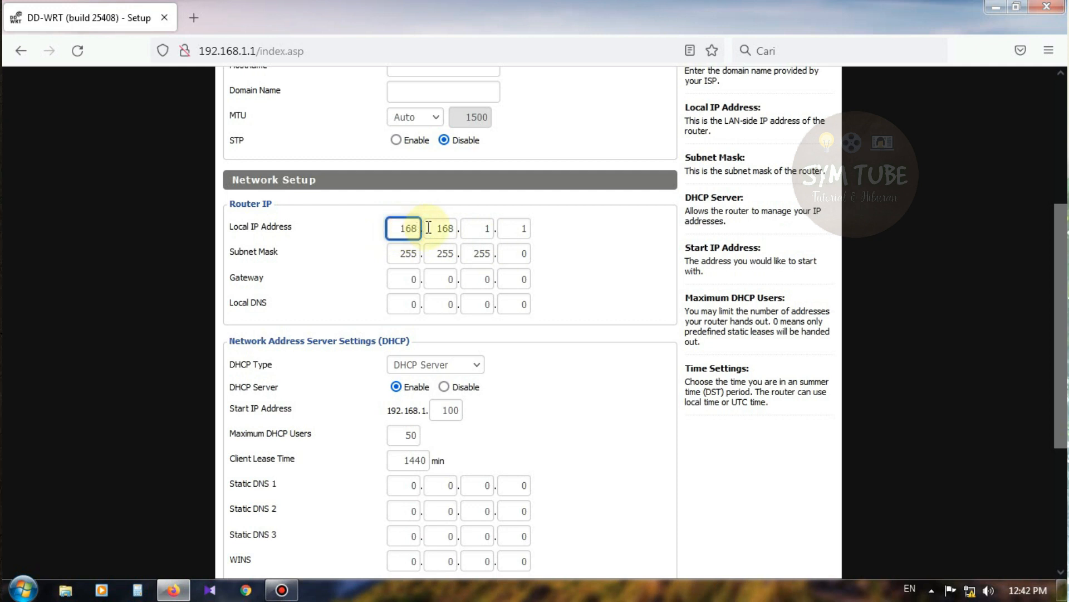
{"action": "key", "text": "Tab"}
{"action": "key", "text": "Tab"}
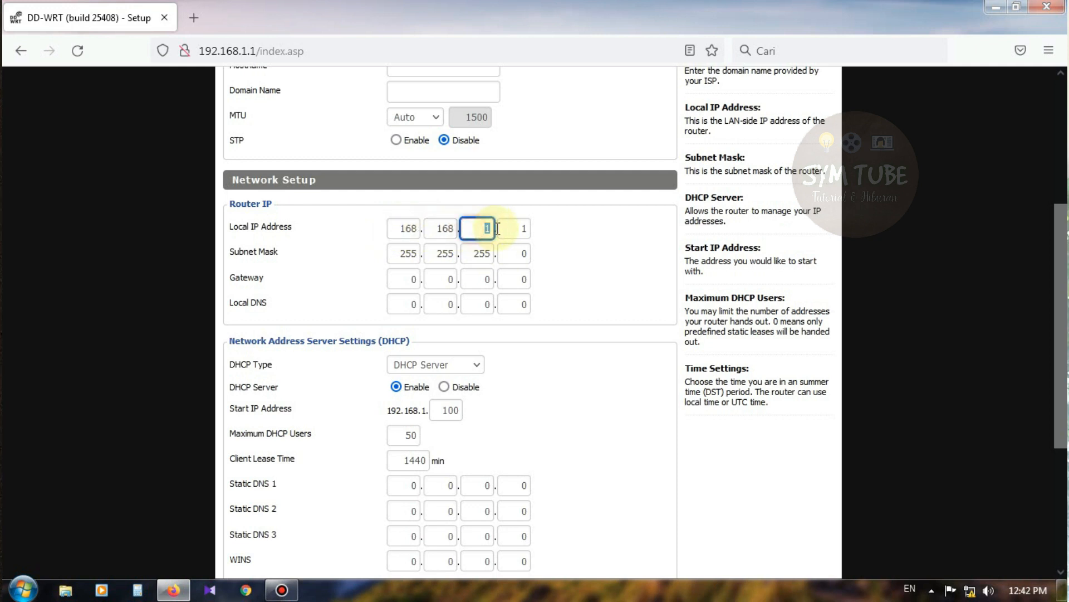
{"action": "left_click", "coordinate": [610, 236]}
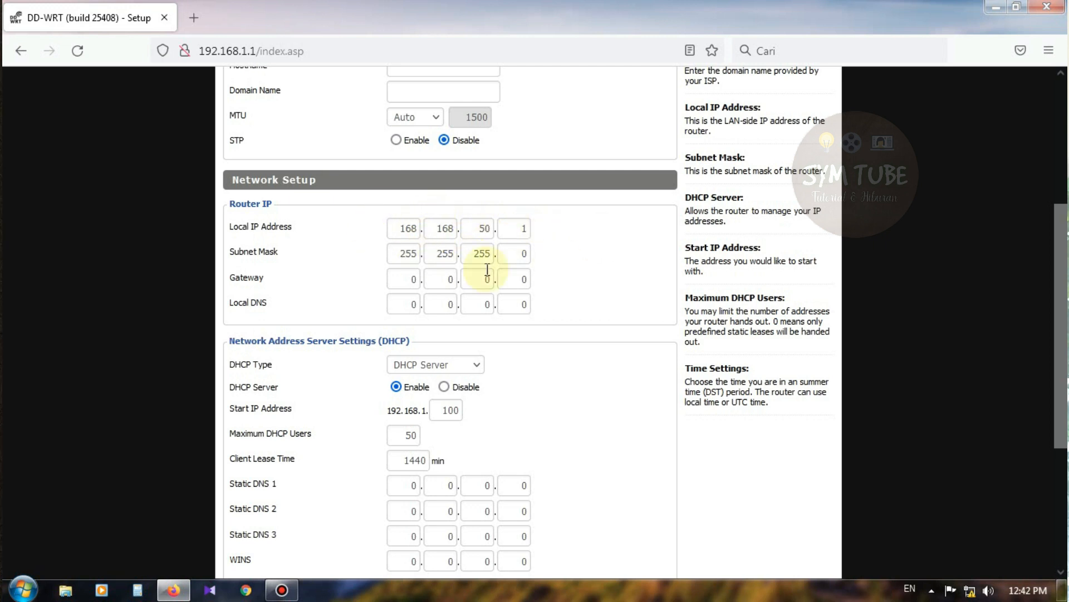
{"action": "scroll", "coordinate": [482, 298], "scroll_direction": "down", "scroll_amount": 3}
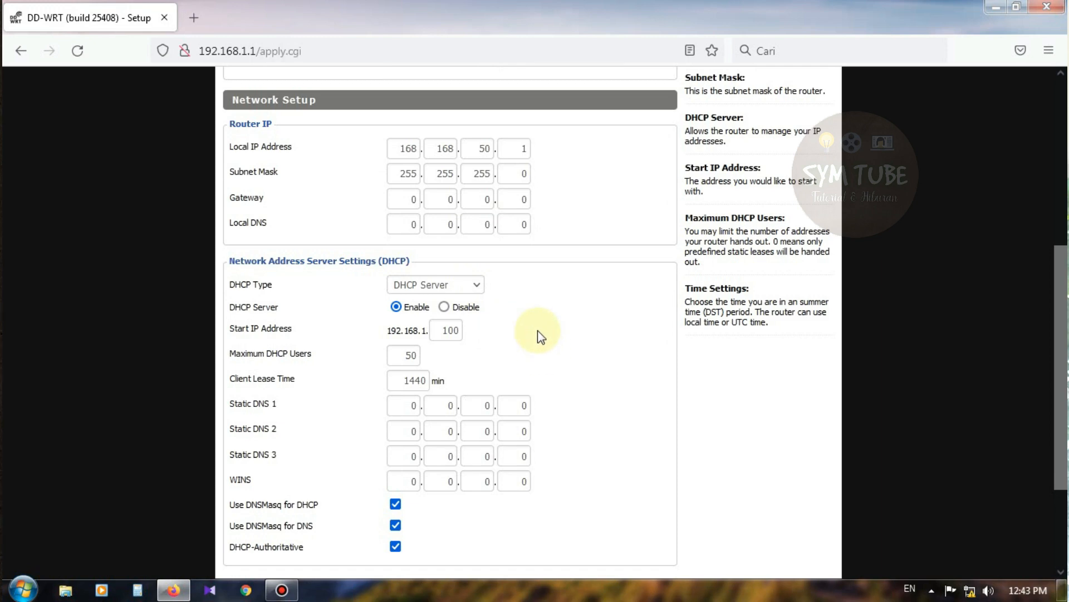
{"action": "scroll", "coordinate": [537, 330], "scroll_direction": "down", "scroll_amount": 5}
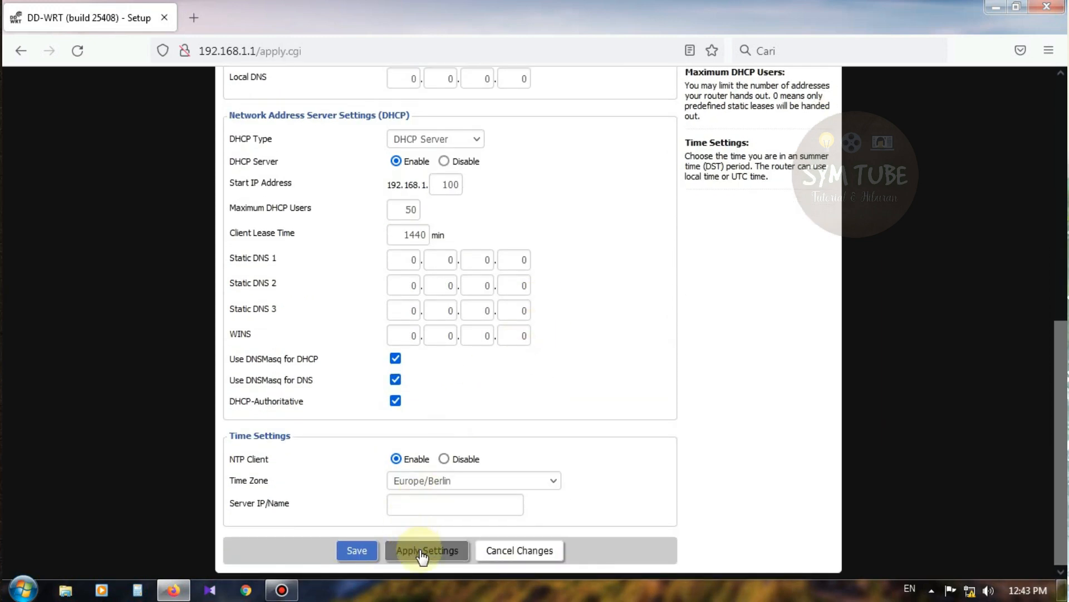
Step: Apply the Basic Setup changes, then reload and resend the page showing Local IP 168.168.50.1
{"action": "left_click", "coordinate": [422, 552]}
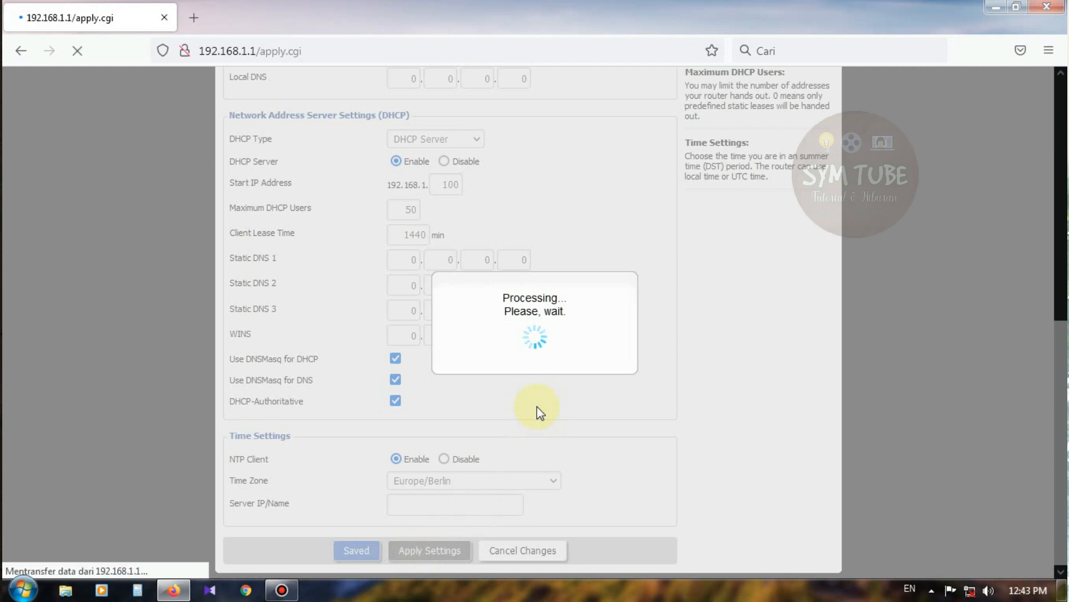
{"action": "scroll", "coordinate": [535, 406], "scroll_direction": "down", "scroll_amount": 8}
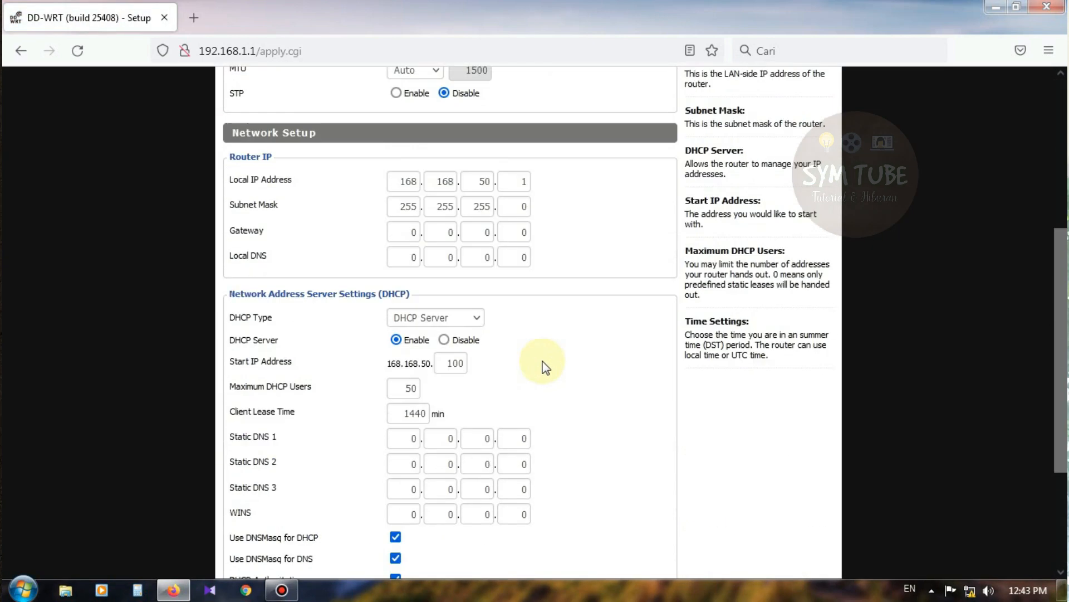
{"action": "scroll", "coordinate": [533, 345], "scroll_direction": "up", "scroll_amount": 7}
{"action": "scroll", "coordinate": [532, 345], "scroll_direction": "up", "scroll_amount": 1}
{"action": "scroll", "coordinate": [535, 327], "scroll_direction": "down", "scroll_amount": 5}
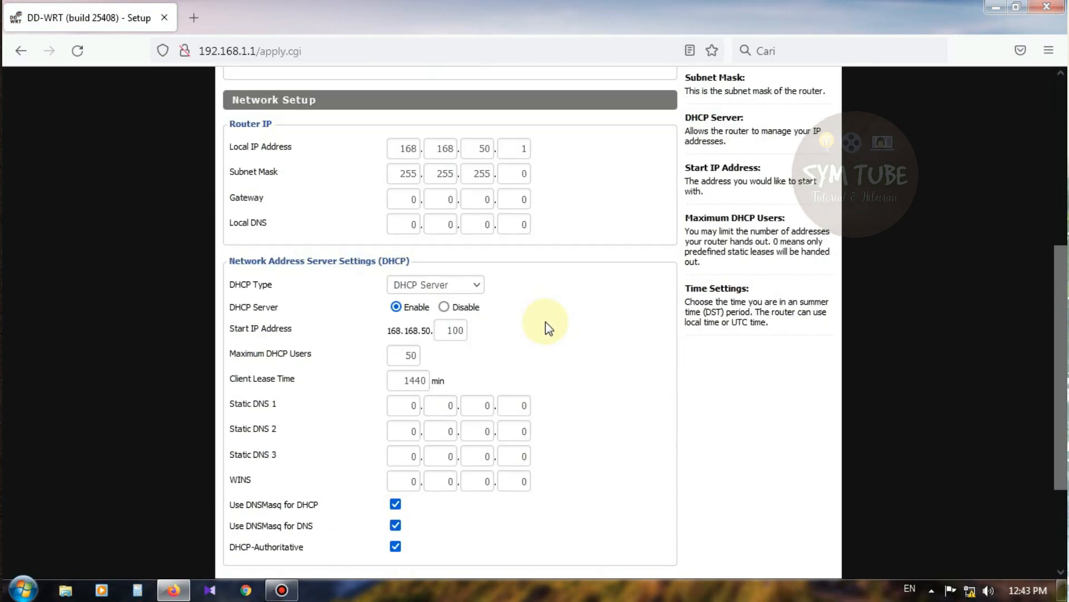
{"action": "scroll", "coordinate": [546, 327], "scroll_direction": "up", "scroll_amount": 5}
{"action": "left_click", "coordinate": [77, 51]}
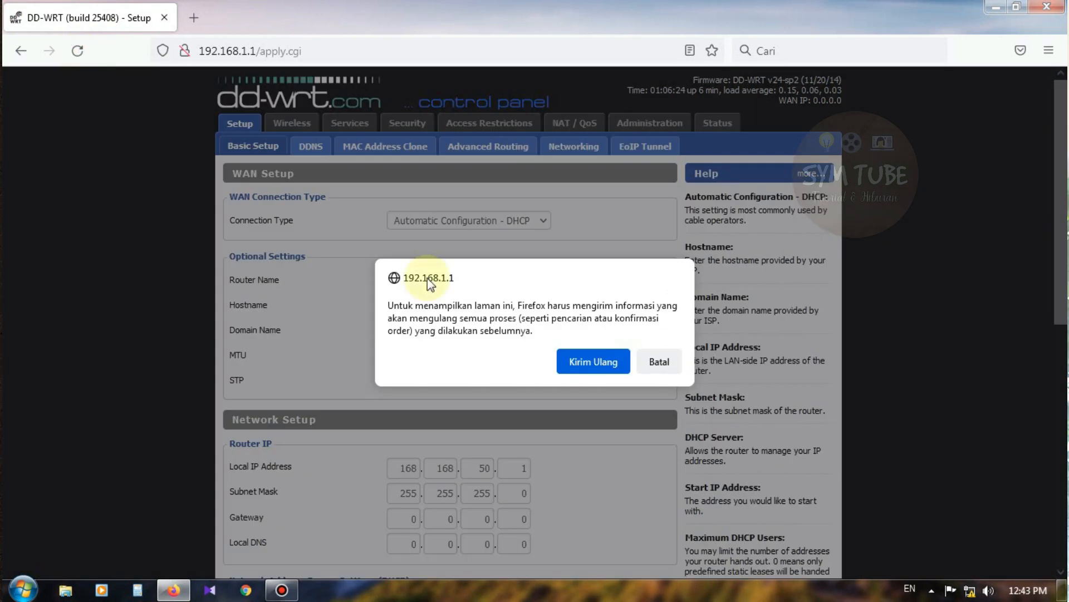
{"action": "left_click", "coordinate": [578, 368]}
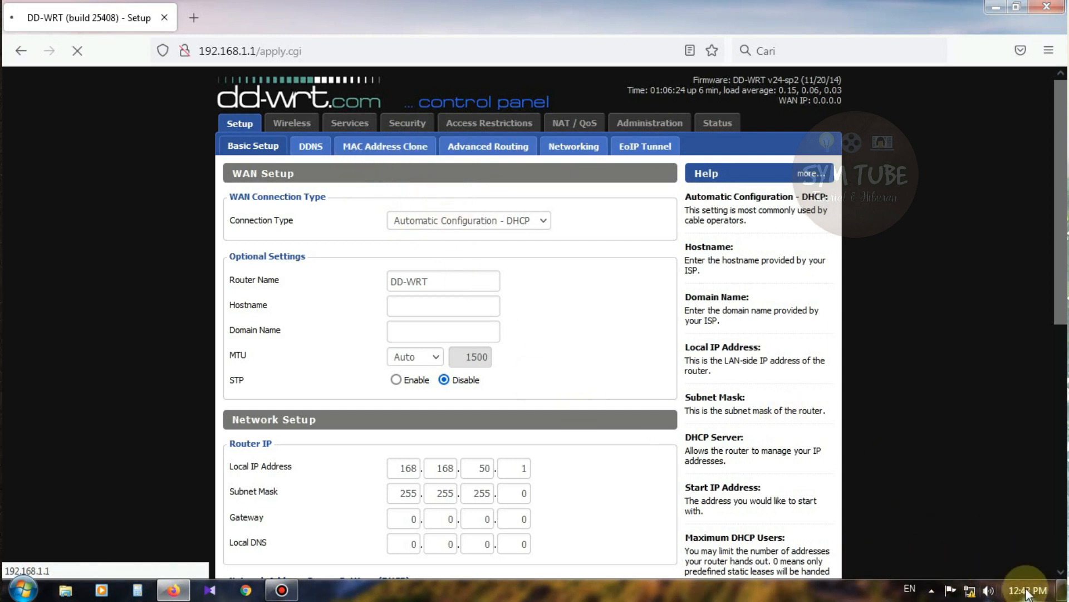
Step: Check Local Area Connection 2's details, then disable the adapter
{"action": "right_click", "coordinate": [969, 591]}
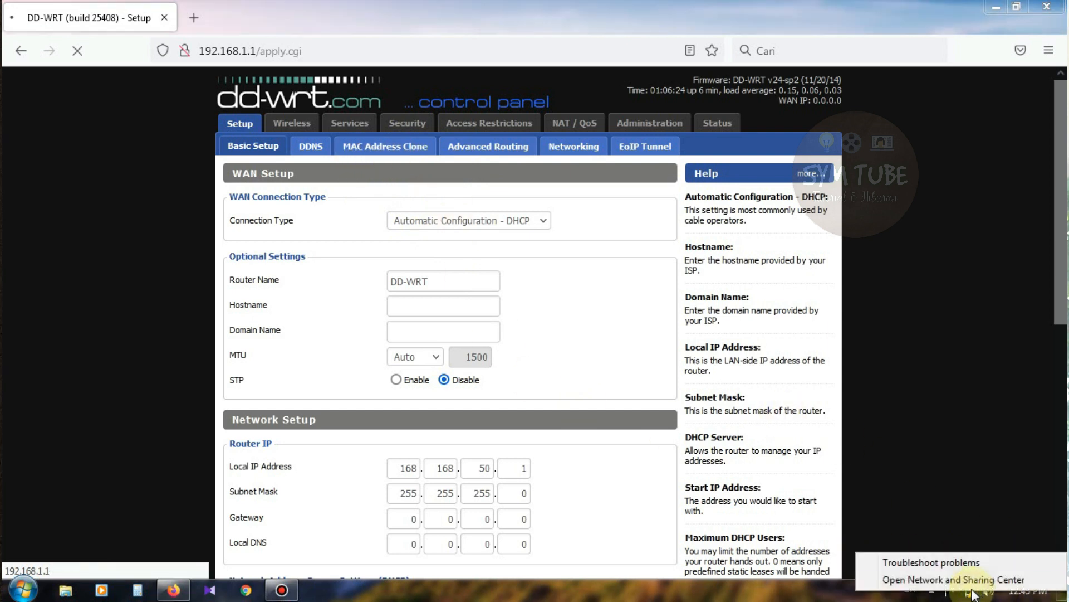
{"action": "left_click", "coordinate": [968, 583]}
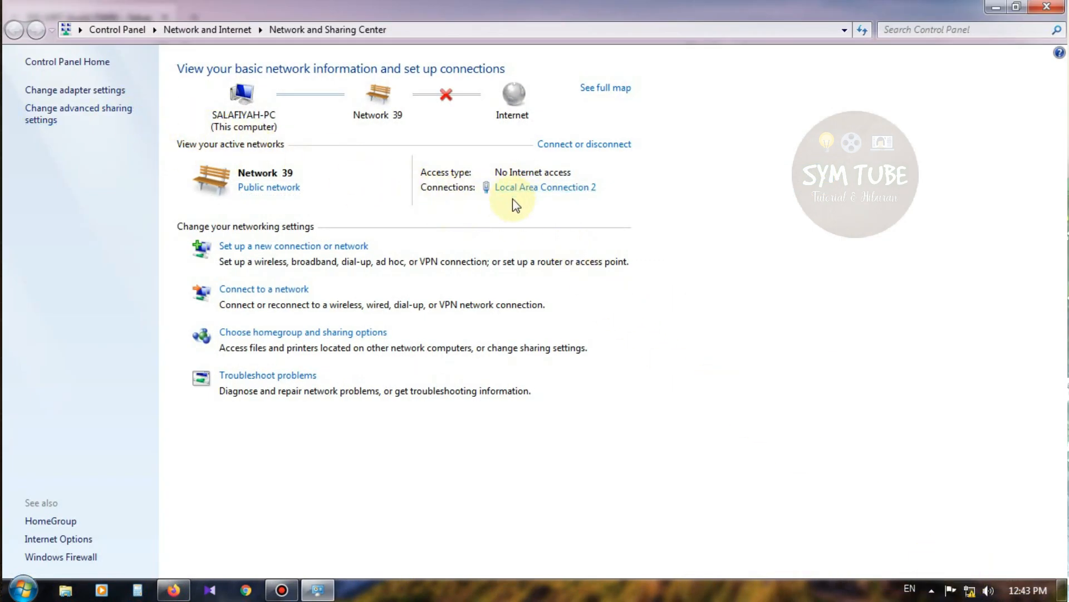
{"action": "left_click", "coordinate": [562, 195]}
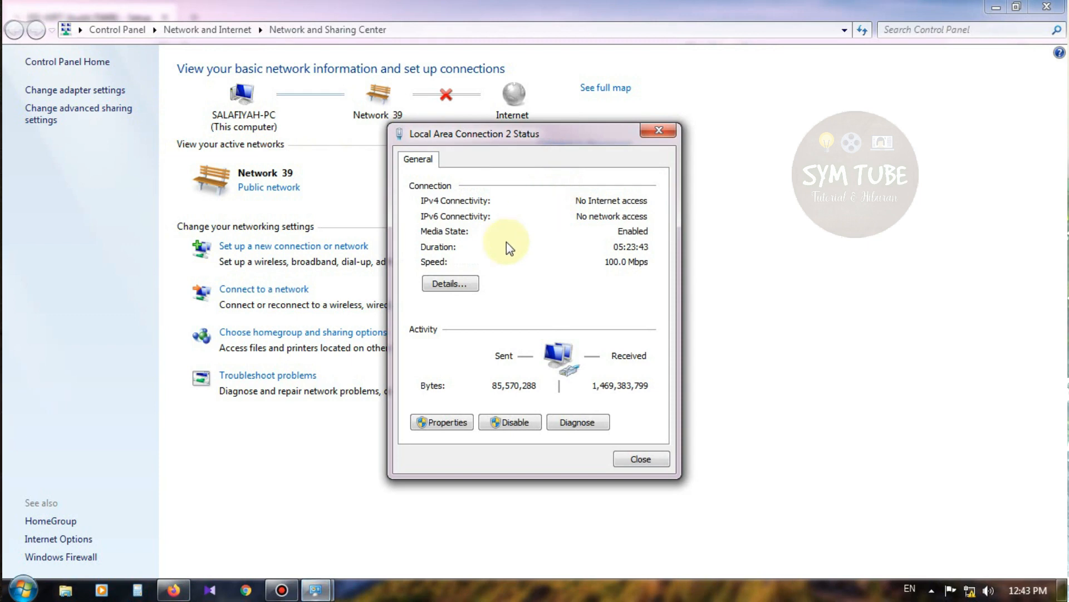
{"action": "left_click", "coordinate": [462, 285]}
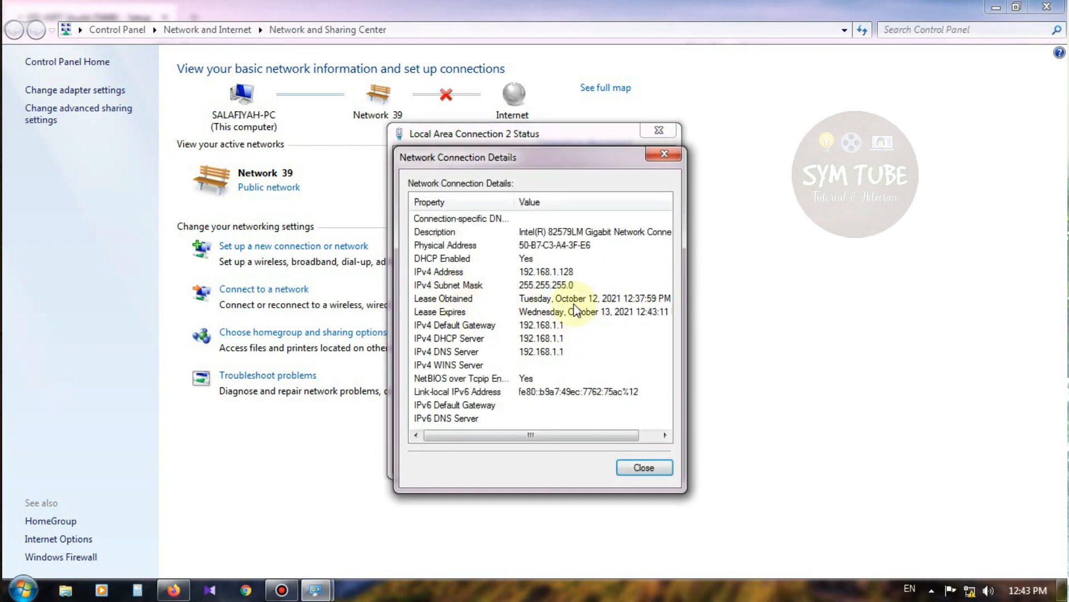
{"action": "left_click", "coordinate": [641, 468]}
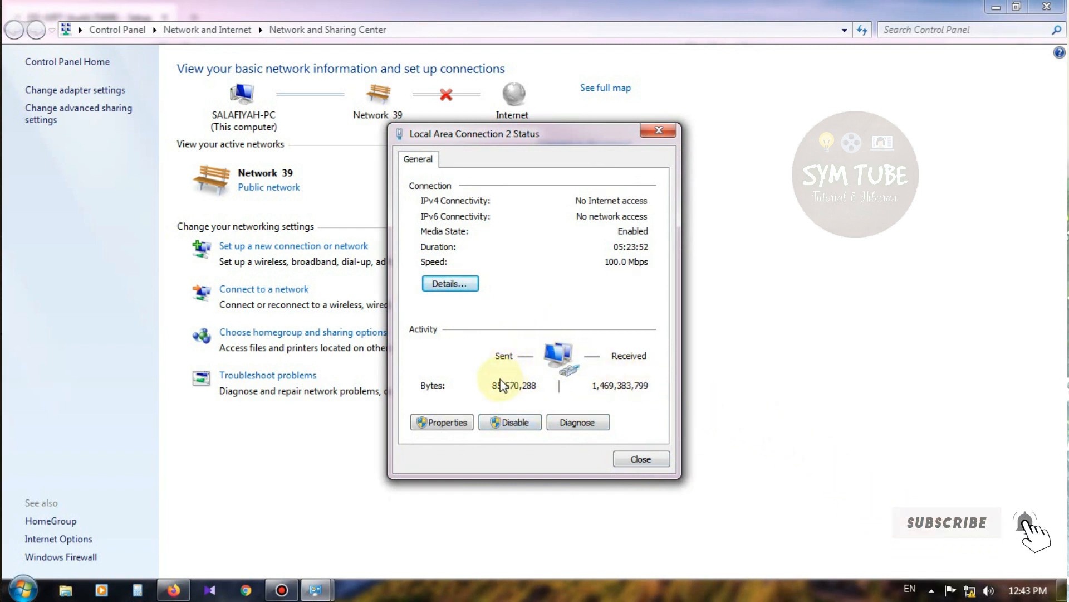
{"action": "left_click", "coordinate": [504, 422]}
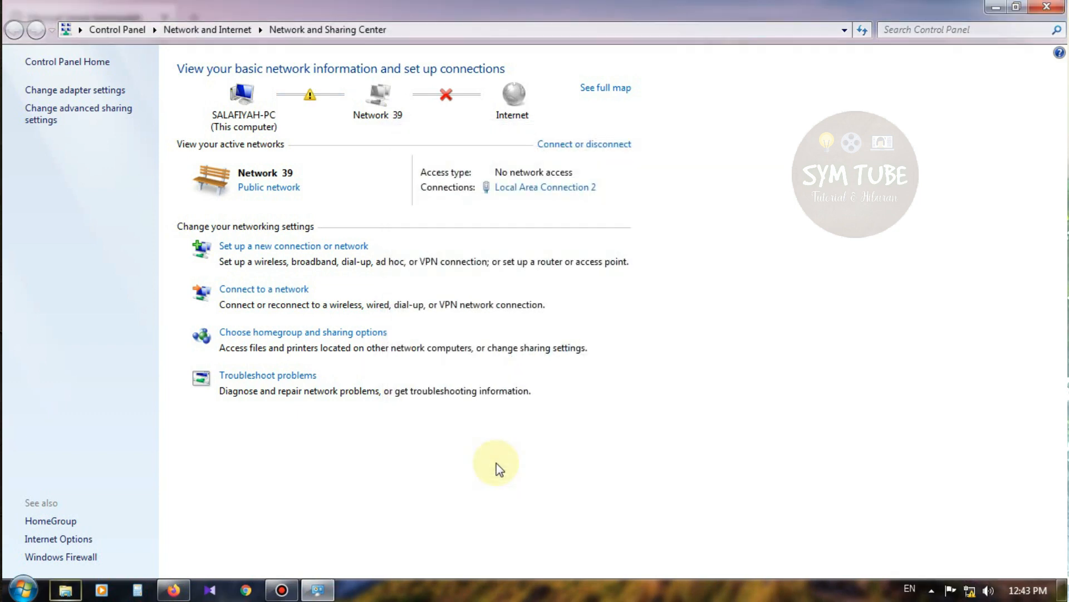
Step: Re-enable Local Area Connection 2 from the adapter list and close Network Connections
{"action": "left_click", "coordinate": [80, 92]}
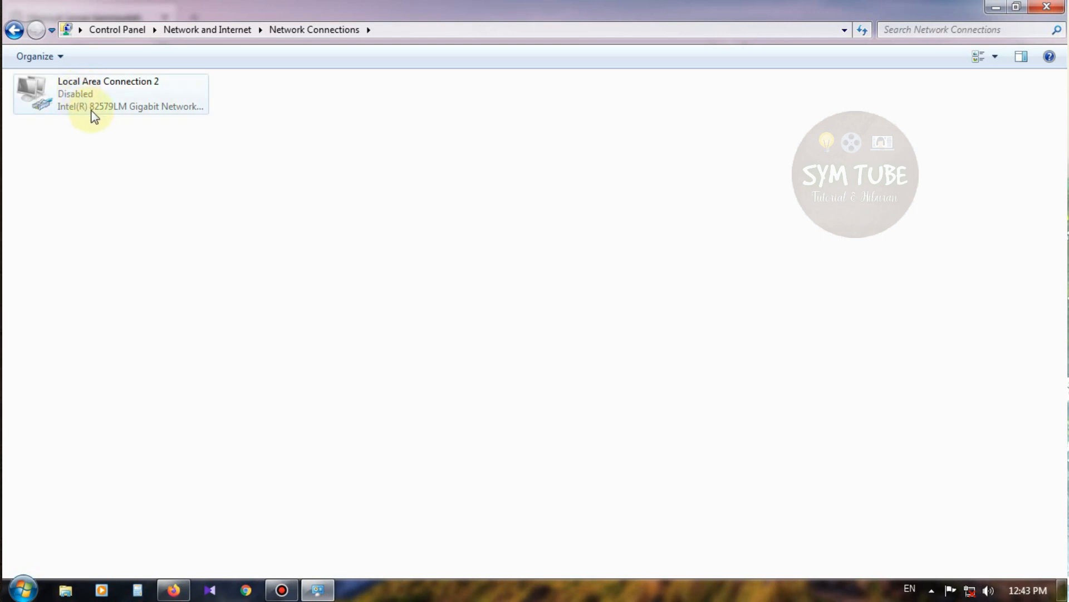
{"action": "left_click", "coordinate": [79, 95]}
{"action": "right_click", "coordinate": [79, 94]}
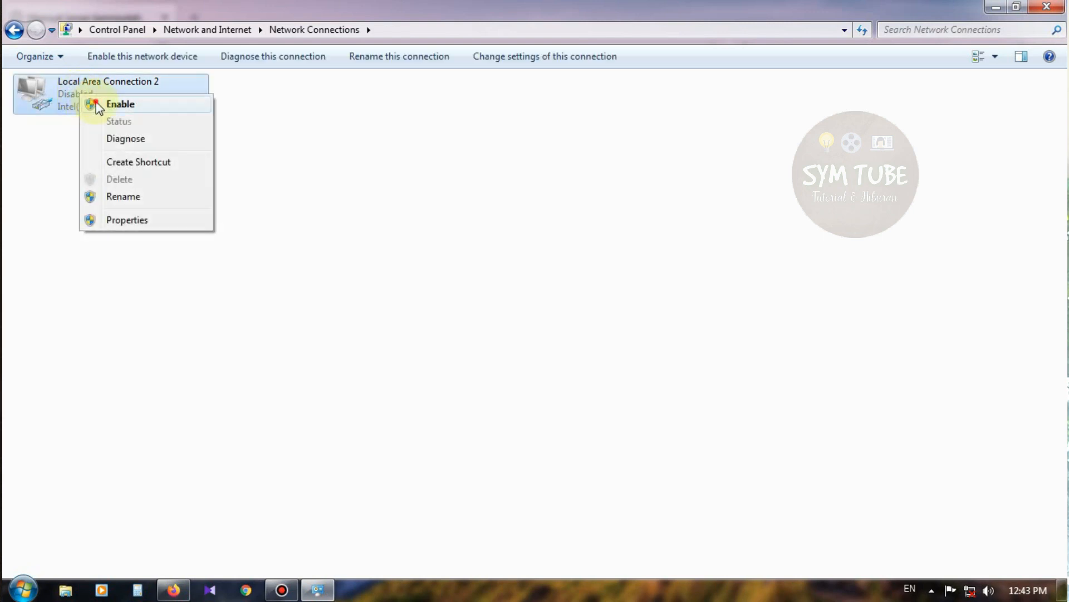
{"action": "left_click", "coordinate": [92, 103]}
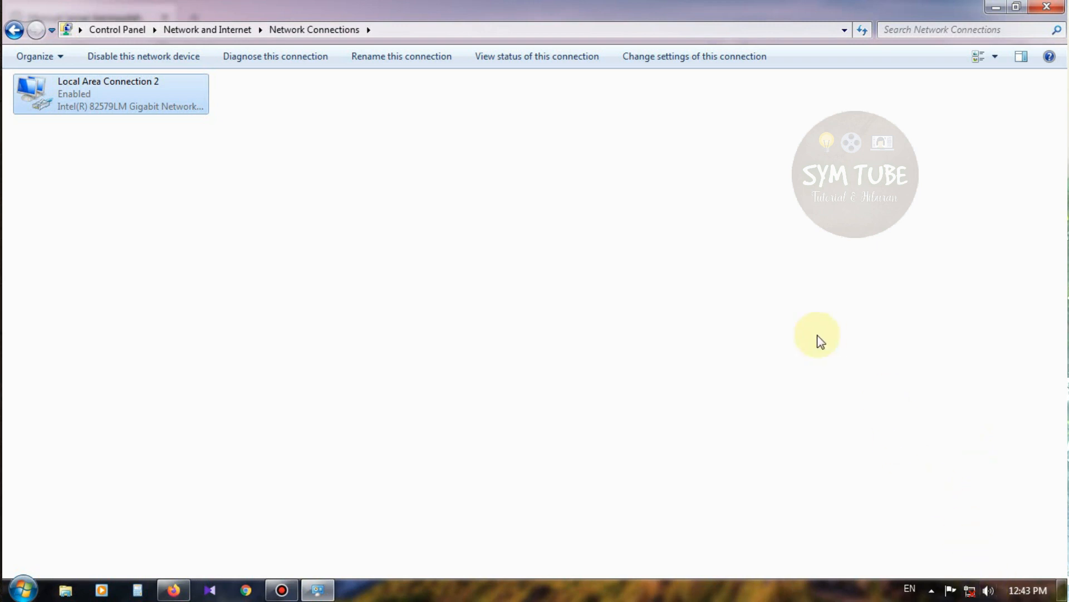
{"action": "left_click", "coordinate": [1040, 11]}
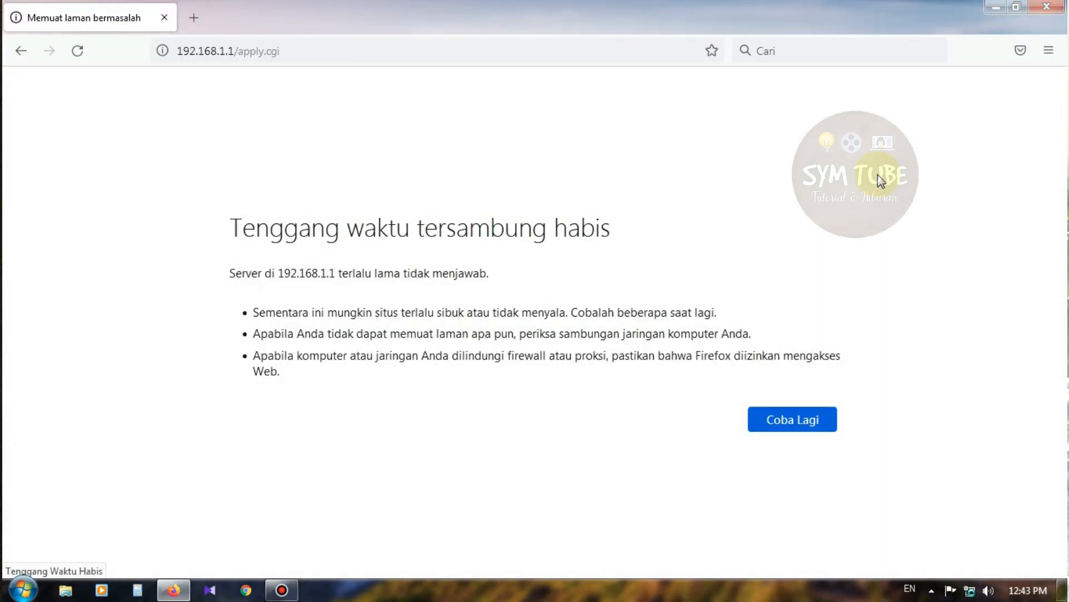
{"action": "right_click", "coordinate": [970, 590]}
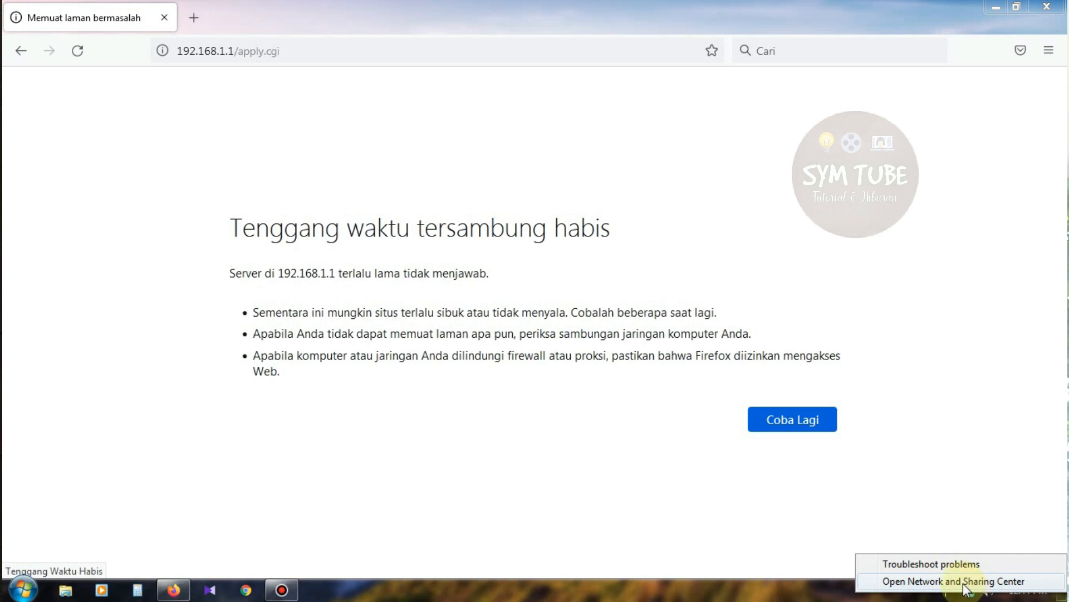
{"action": "left_click", "coordinate": [963, 583]}
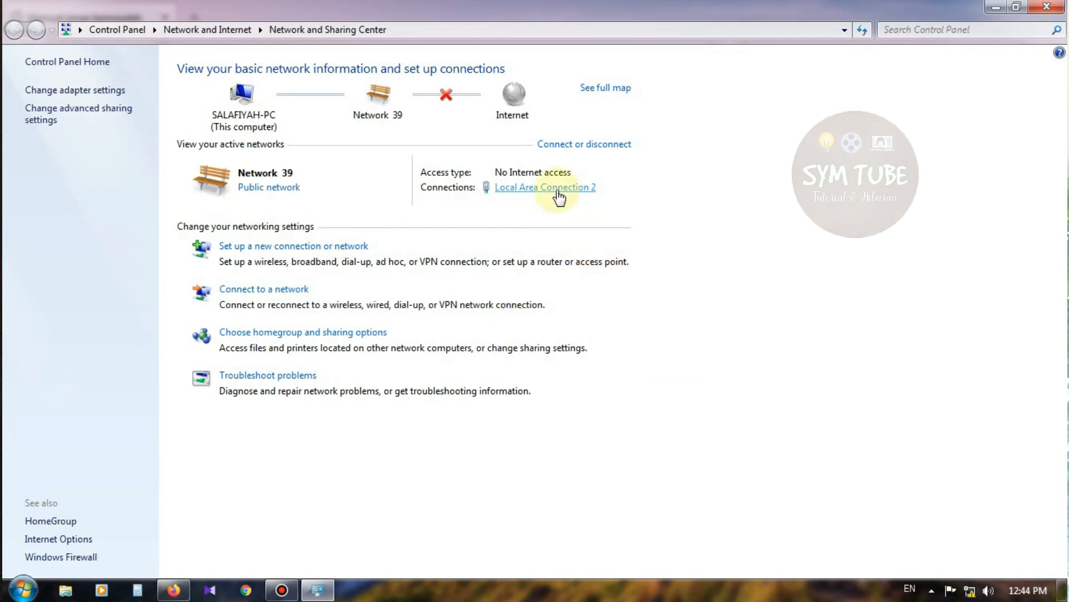
{"action": "left_click", "coordinate": [557, 189]}
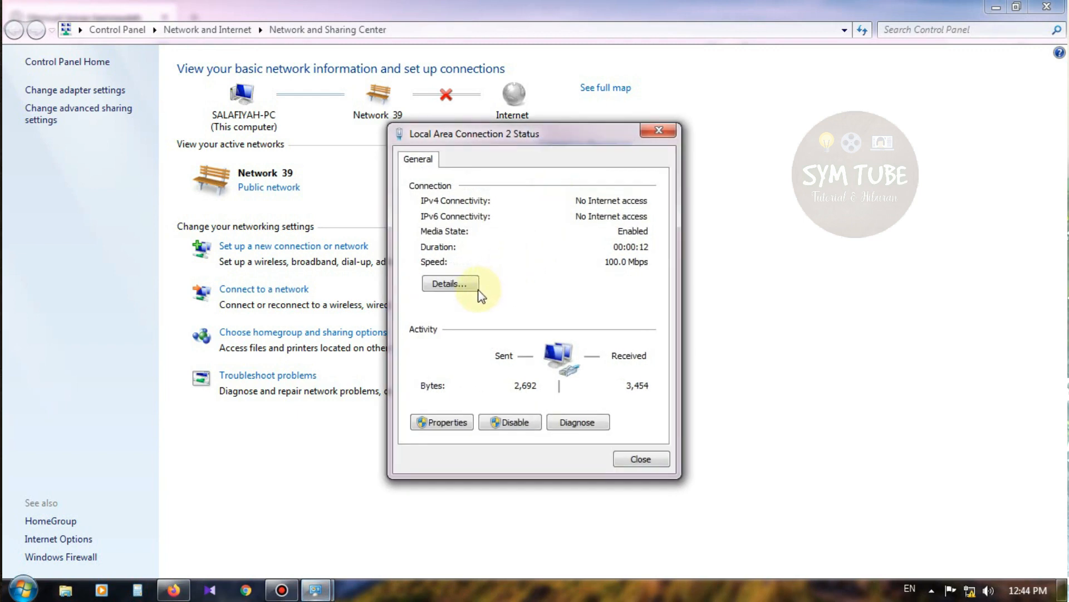
{"action": "left_click", "coordinate": [450, 283]}
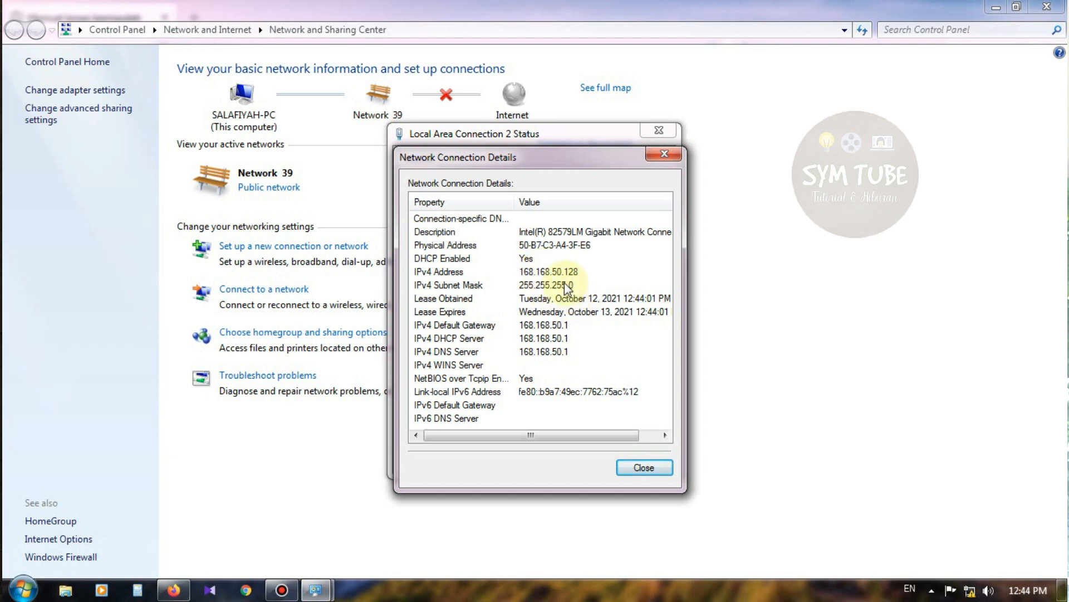
{"action": "left_click", "coordinate": [574, 273]}
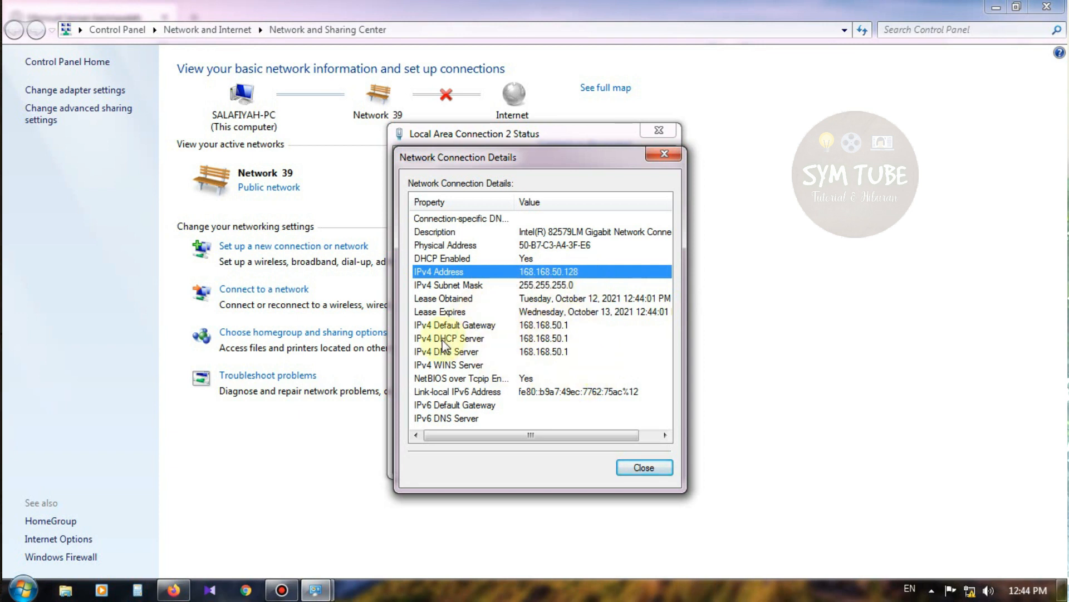
{"action": "left_click", "coordinate": [532, 339]}
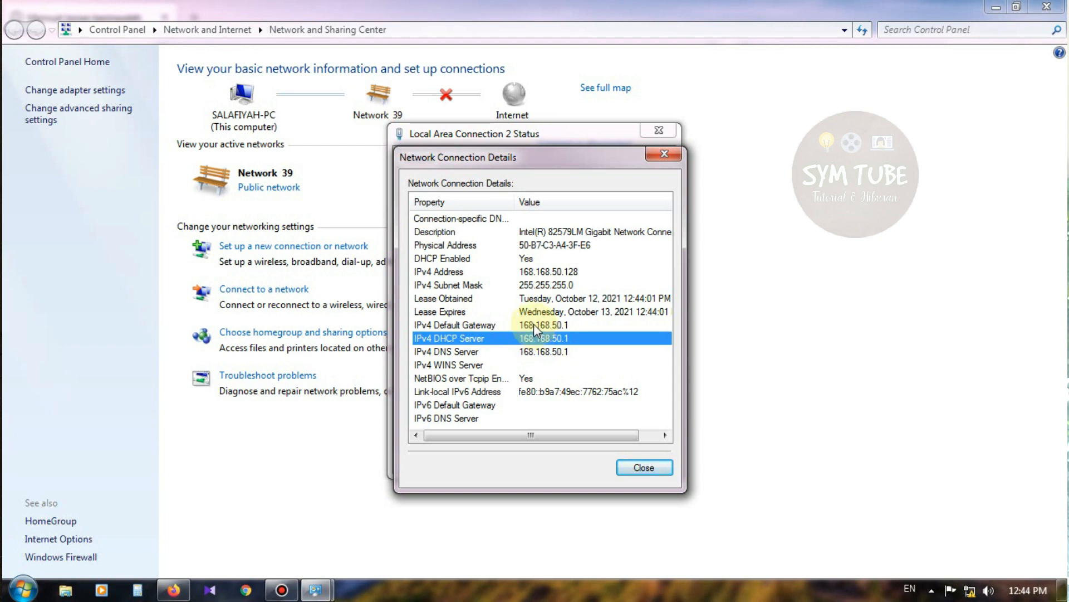
{"action": "left_click", "coordinate": [533, 325]}
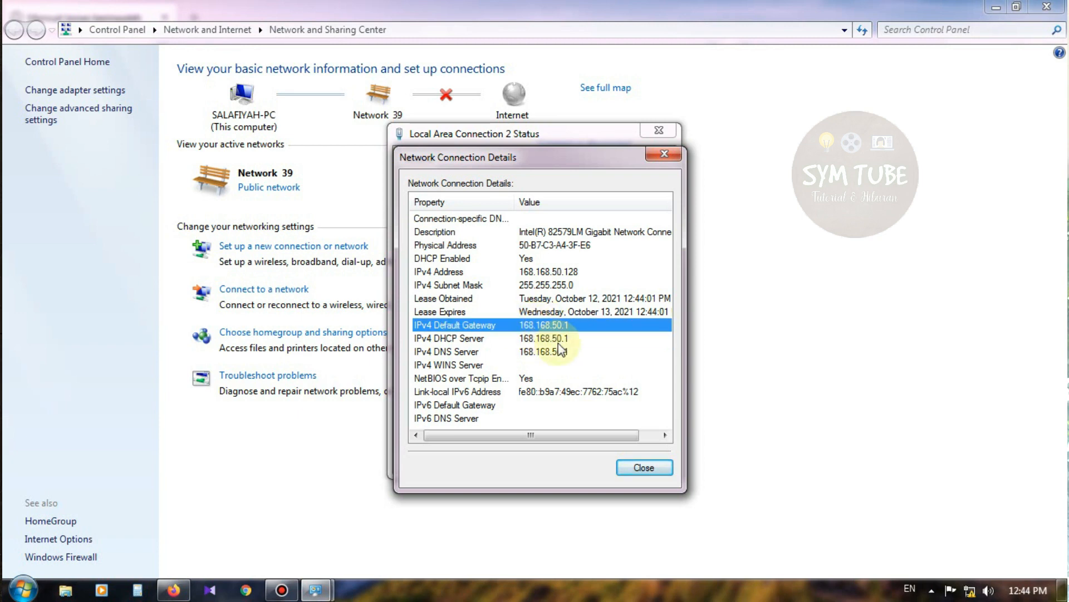
{"action": "left_click", "coordinate": [662, 152]}
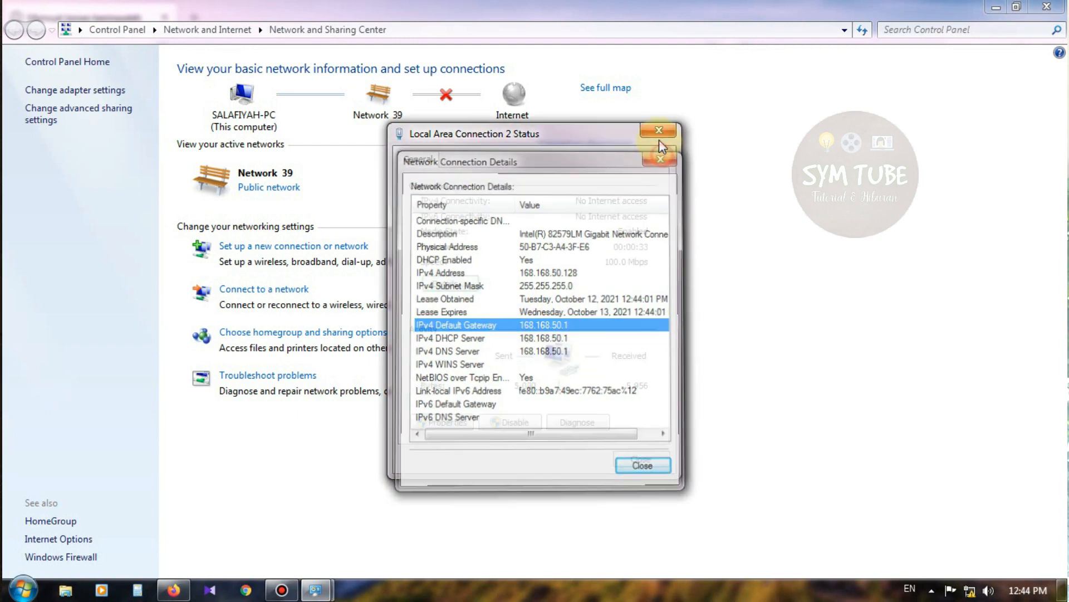
{"action": "left_click", "coordinate": [659, 131]}
{"action": "left_click", "coordinate": [1047, 7]}
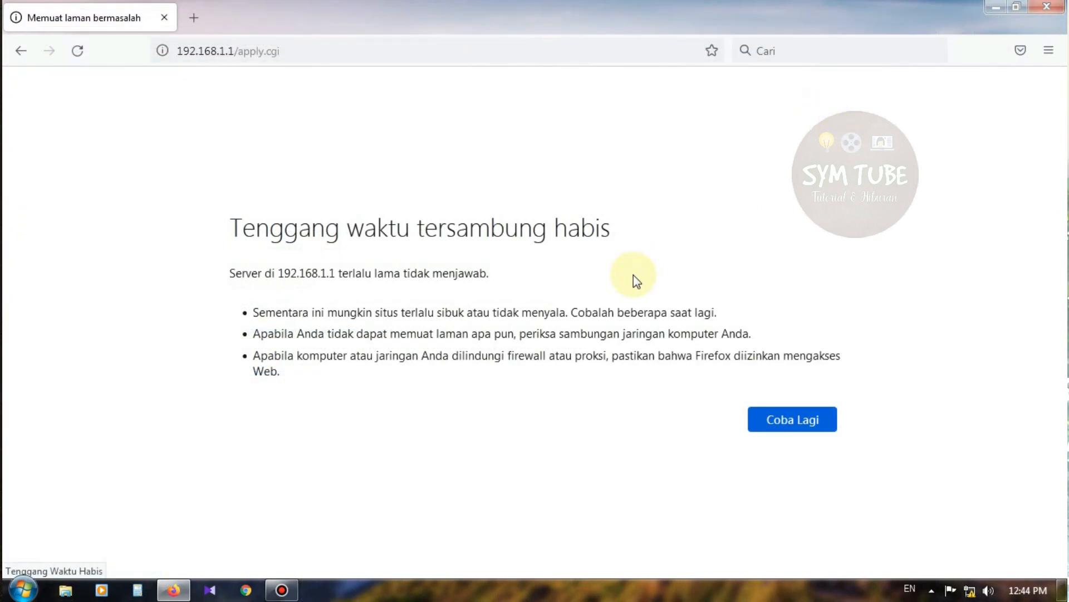
Step: Load the DD-WRT control panel at its new address 168.168.50.1
{"action": "left_click", "coordinate": [363, 51]}
{"action": "type", "text": "16"}
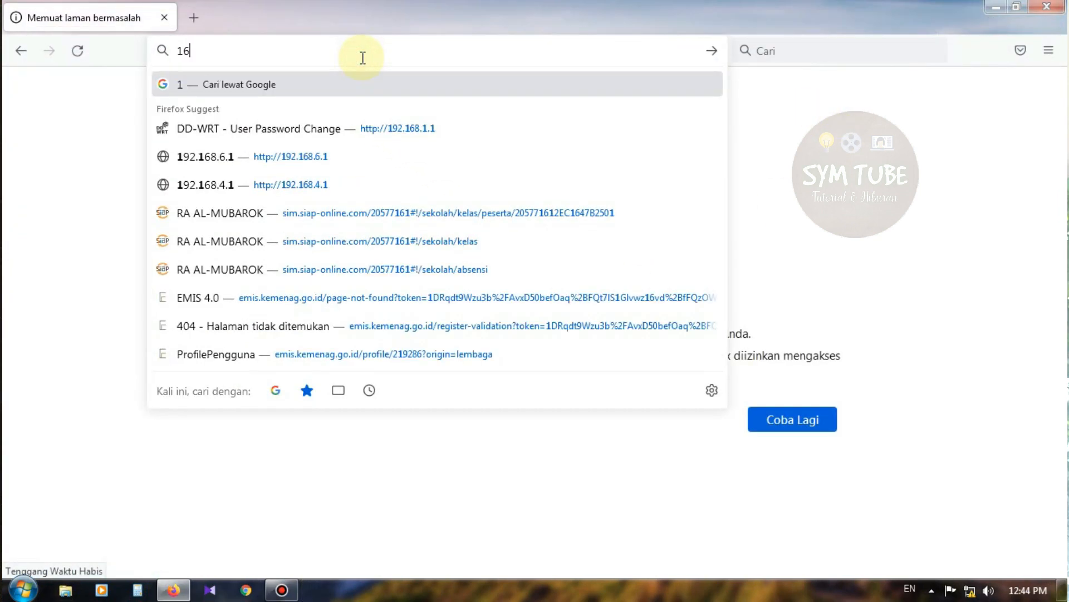
{"action": "type", "text": "8.168"}
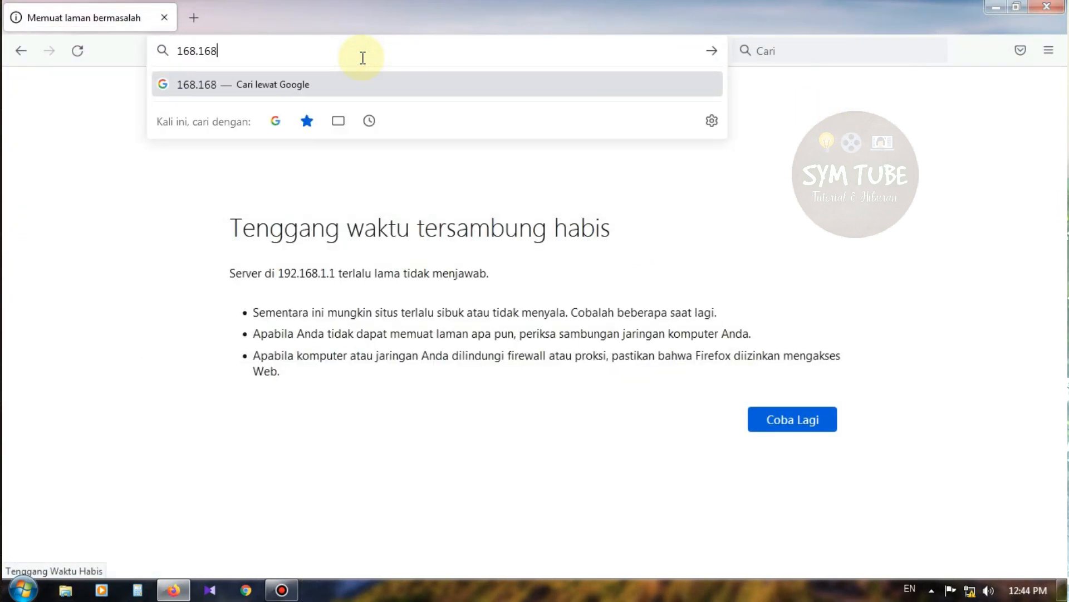
{"action": "type", "text": ".50.1"}
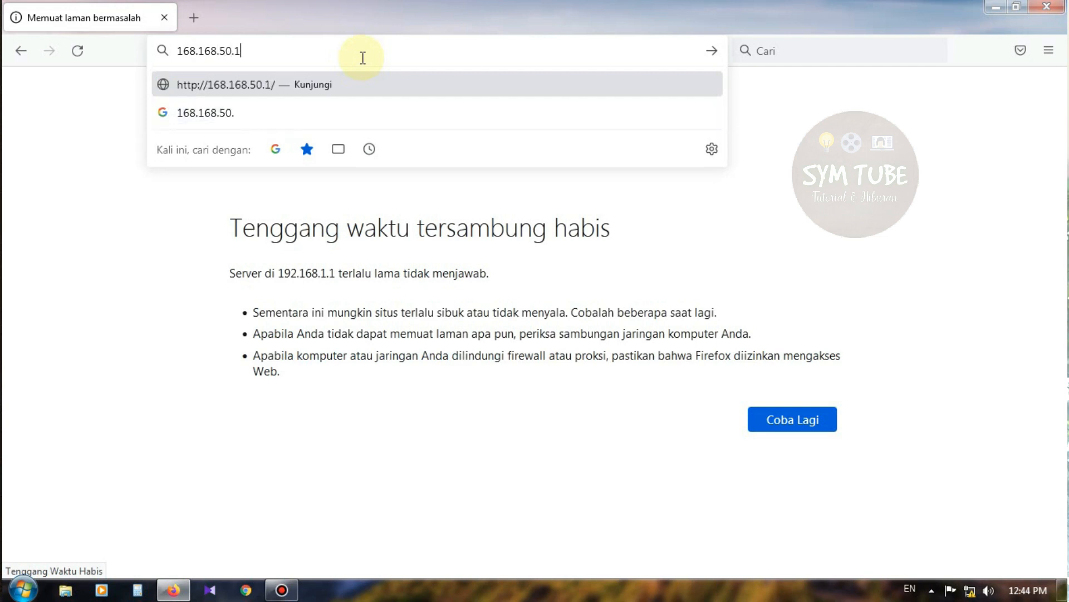
{"action": "key", "text": "Return"}
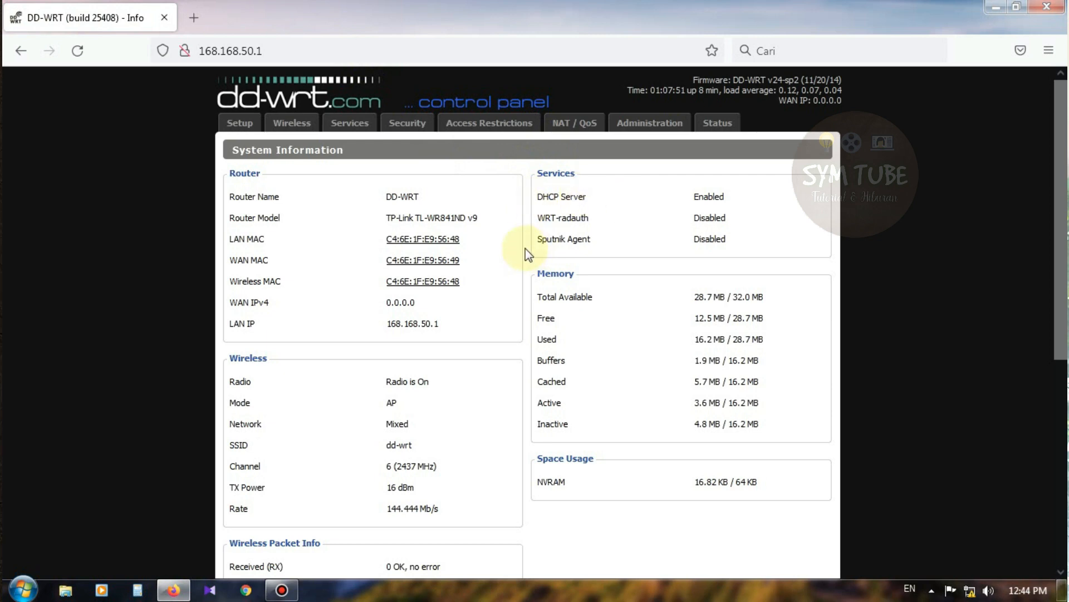
{"action": "scroll", "coordinate": [479, 240], "scroll_direction": "down", "scroll_amount": 3}
{"action": "scroll", "coordinate": [390, 228], "scroll_direction": "up", "scroll_amount": 3}
Step: Open the Setup page, sign in with the router username and password, and save the login
{"action": "left_click", "coordinate": [238, 125]}
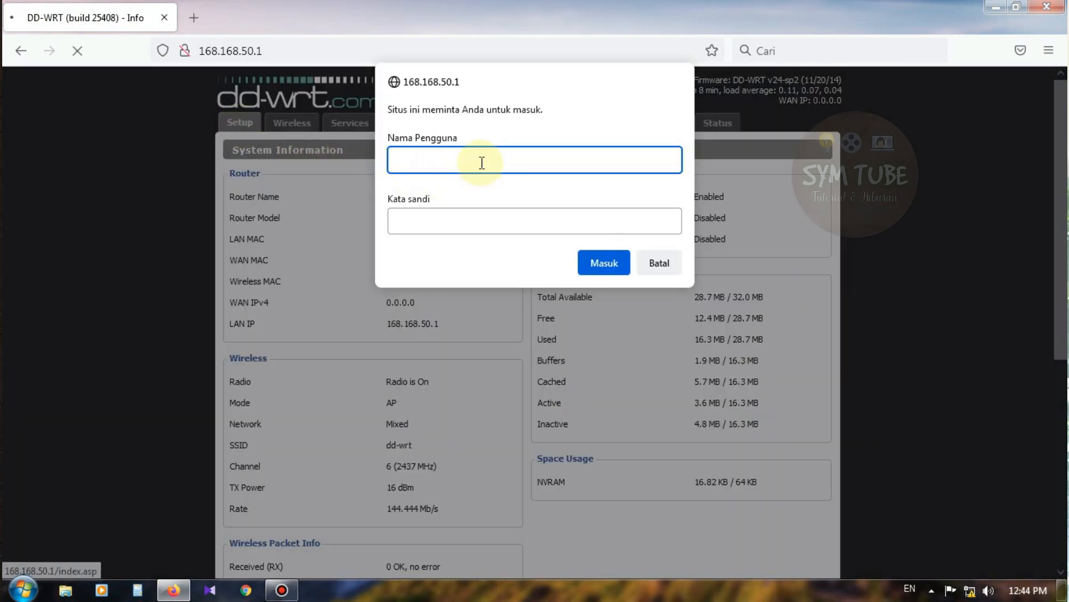
{"action": "type", "text": "admin"}
{"action": "key", "text": "Tab"}
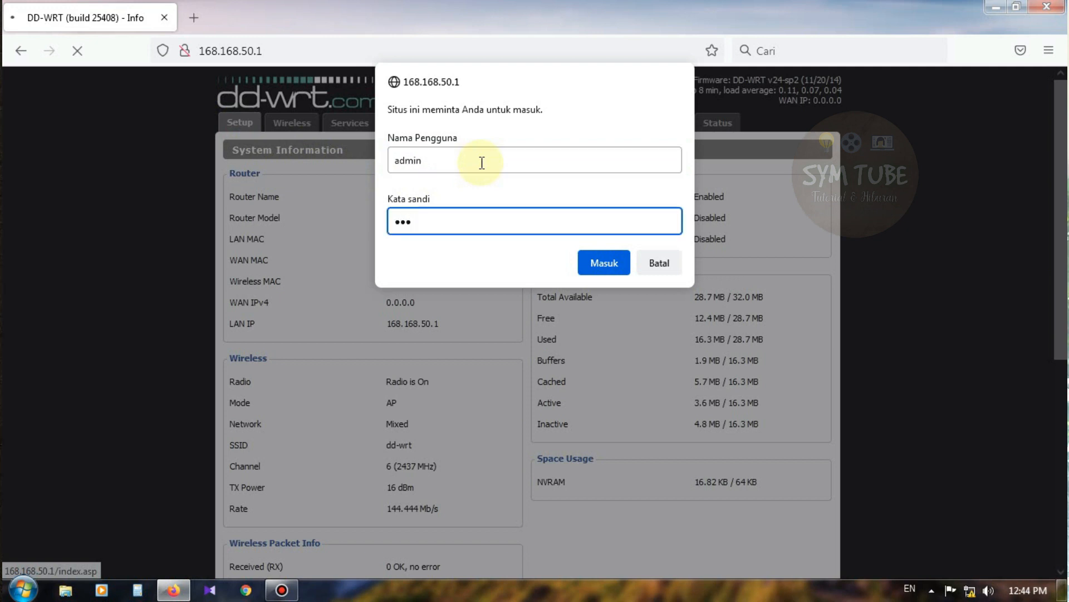
{"action": "key", "text": "Return"}
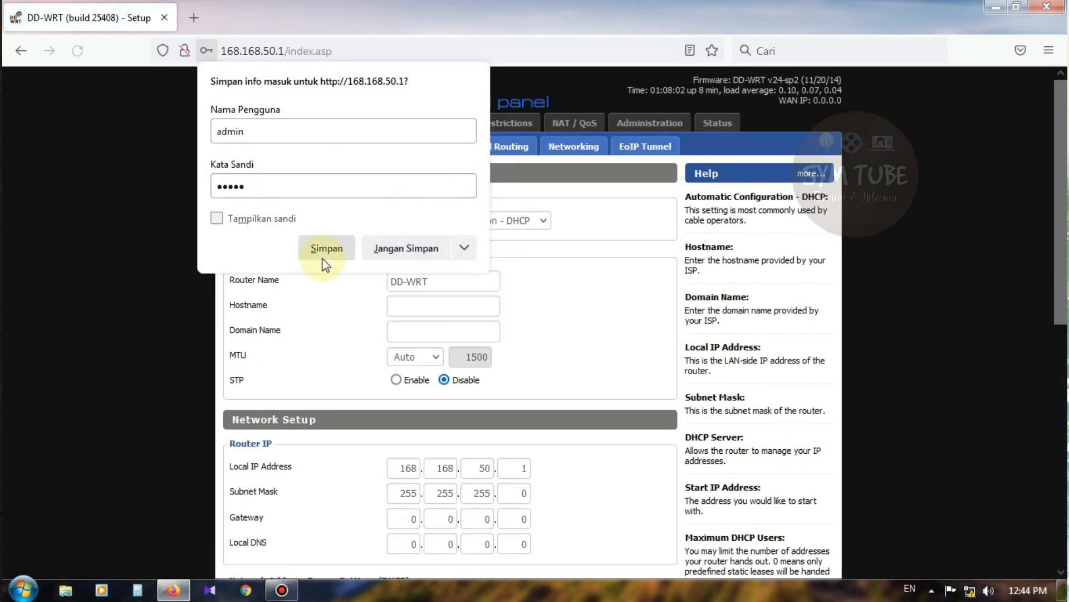
{"action": "left_click", "coordinate": [316, 259]}
{"action": "scroll", "coordinate": [395, 265], "scroll_direction": "down", "scroll_amount": 4}
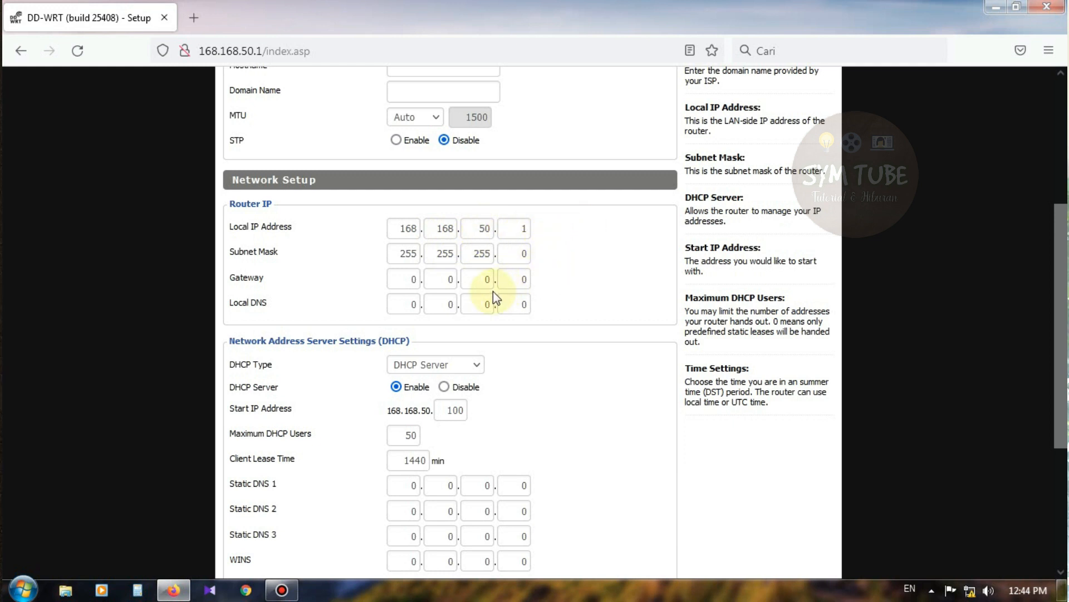
{"action": "scroll", "coordinate": [493, 291], "scroll_direction": "down", "scroll_amount": 3}
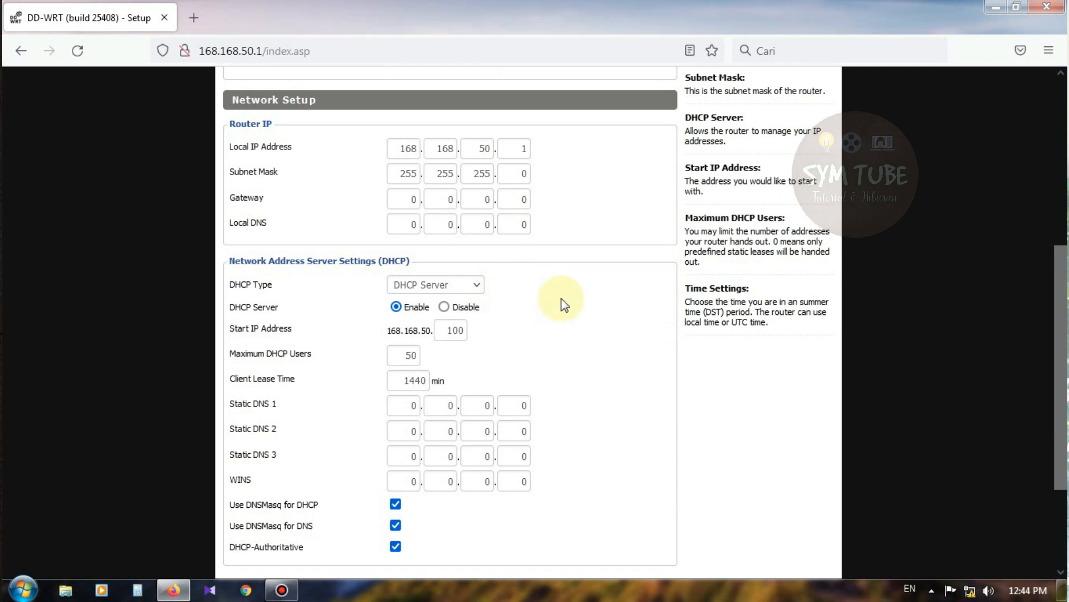
{"action": "scroll", "coordinate": [564, 304], "scroll_direction": "up", "scroll_amount": 3}
{"action": "scroll", "coordinate": [571, 296], "scroll_direction": "up", "scroll_amount": 6}
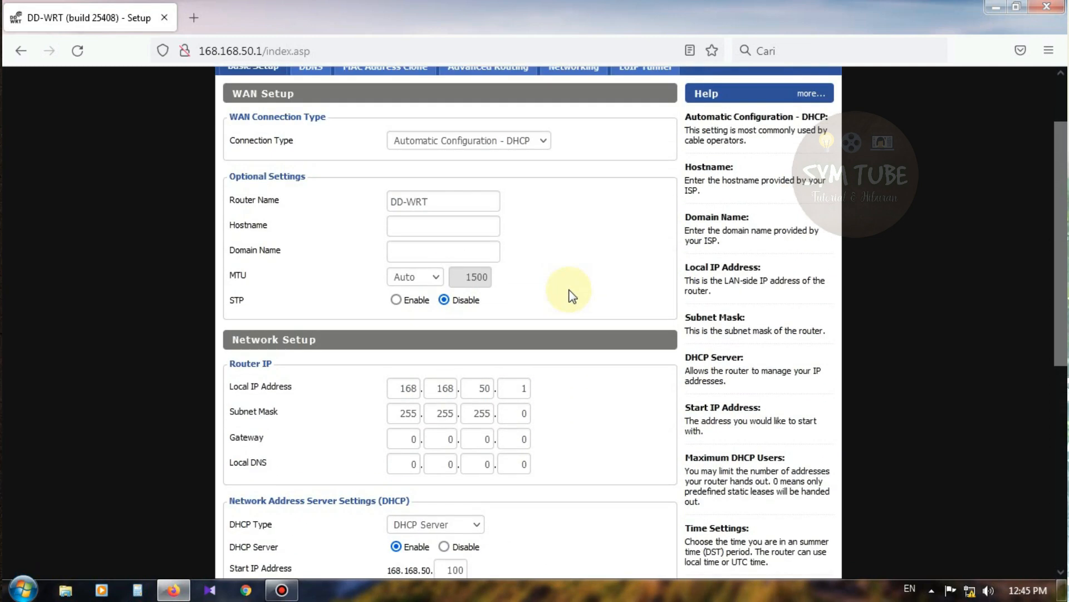
{"action": "scroll", "coordinate": [560, 287], "scroll_direction": "down", "scroll_amount": 3}
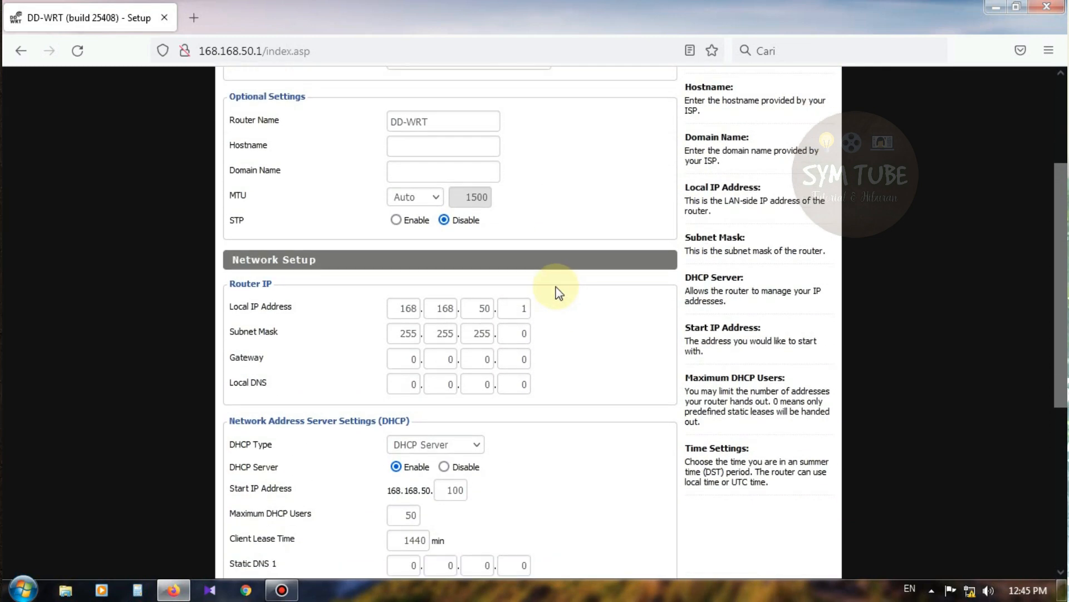
{"action": "scroll", "coordinate": [574, 284], "scroll_direction": "up", "scroll_amount": 3}
{"action": "scroll", "coordinate": [579, 295], "scroll_direction": "down", "scroll_amount": 3}
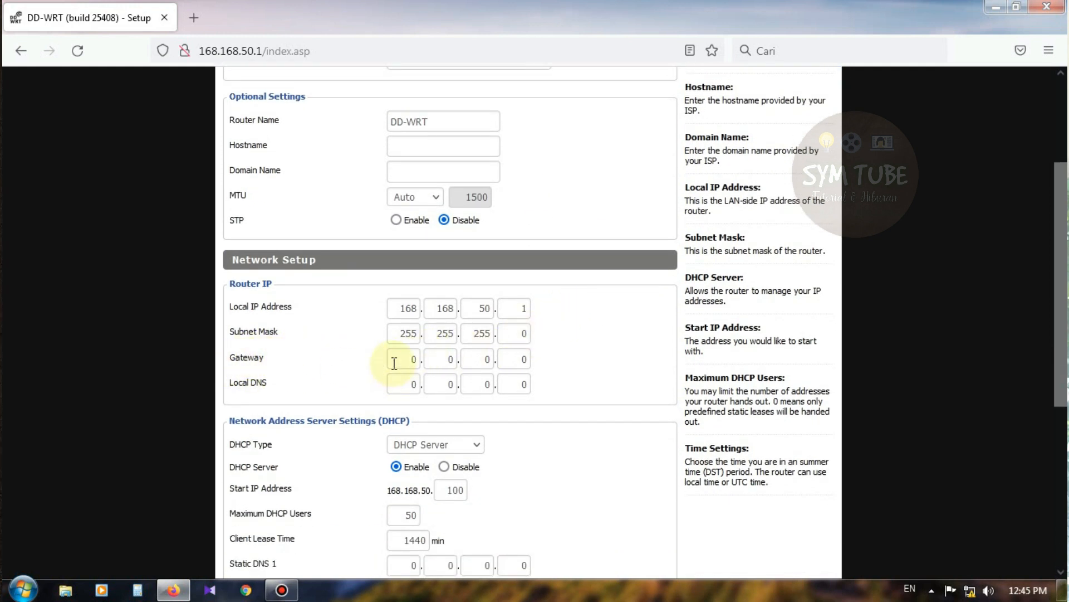
{"action": "left_click", "coordinate": [394, 363]}
{"action": "key", "text": "Tab"}
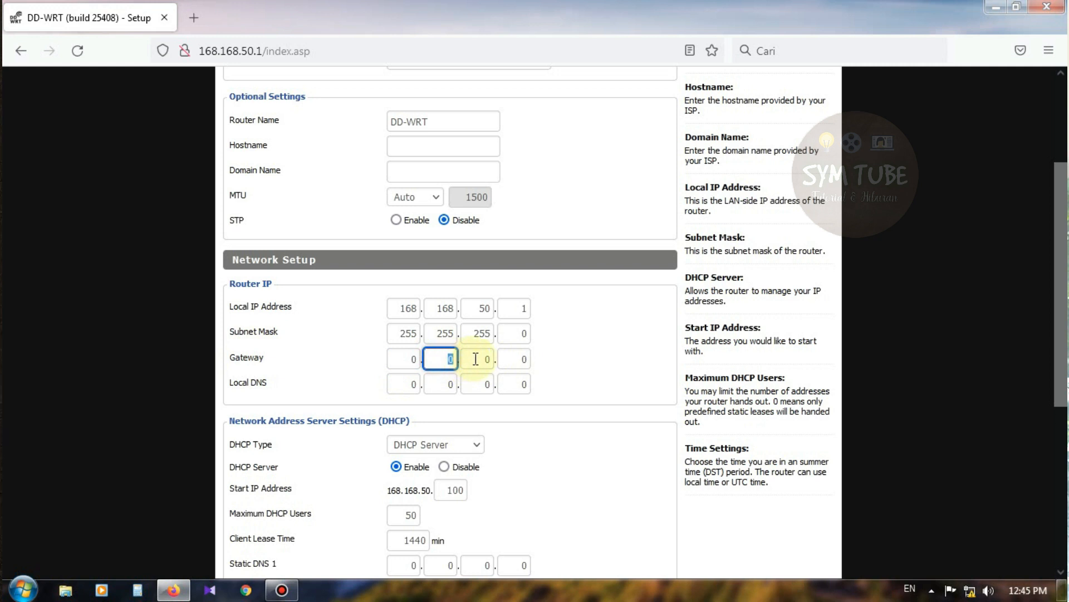
{"action": "left_click_drag", "start_coordinate": [477, 359], "coordinate": [534, 358]}
{"action": "left_click", "coordinate": [591, 355]}
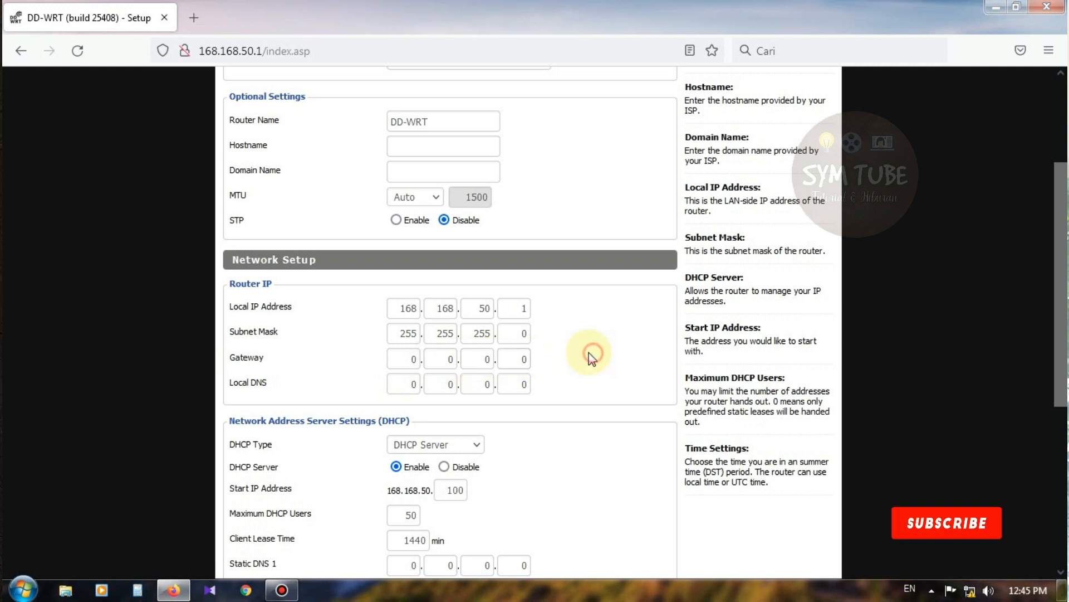
{"action": "left_click_drag", "start_coordinate": [410, 361], "coordinate": [529, 359]}
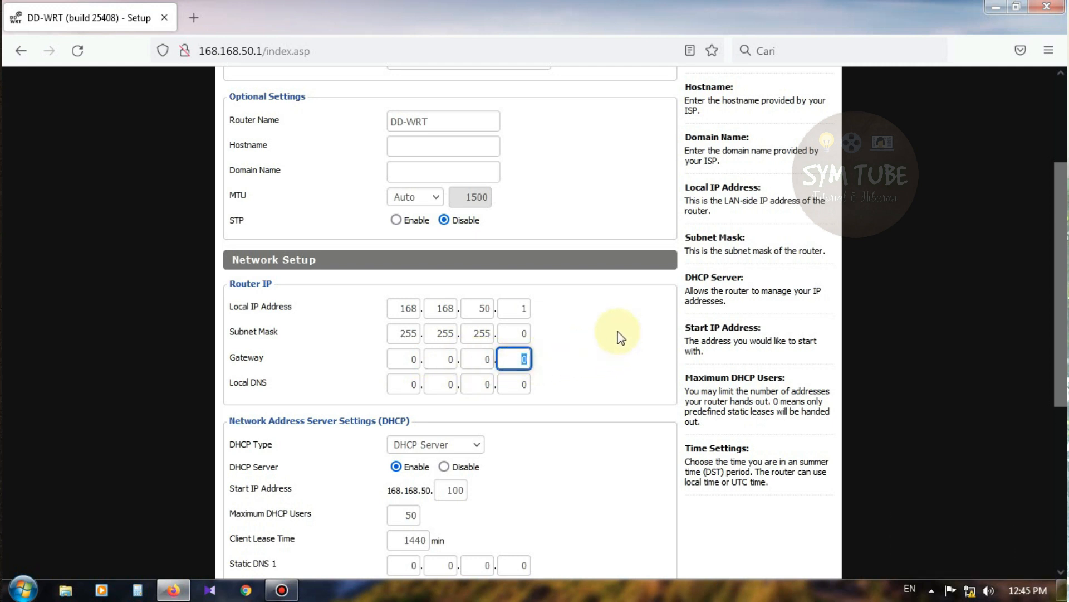
{"action": "left_click_drag", "start_coordinate": [389, 361], "coordinate": [526, 359]}
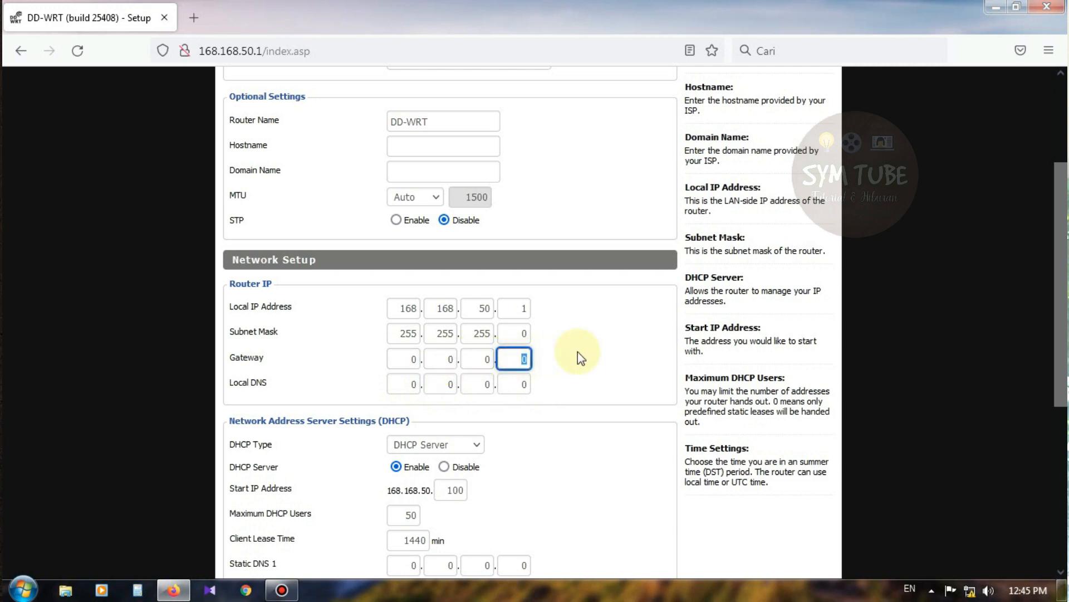
{"action": "scroll", "coordinate": [491, 390], "scroll_direction": "down", "scroll_amount": 3}
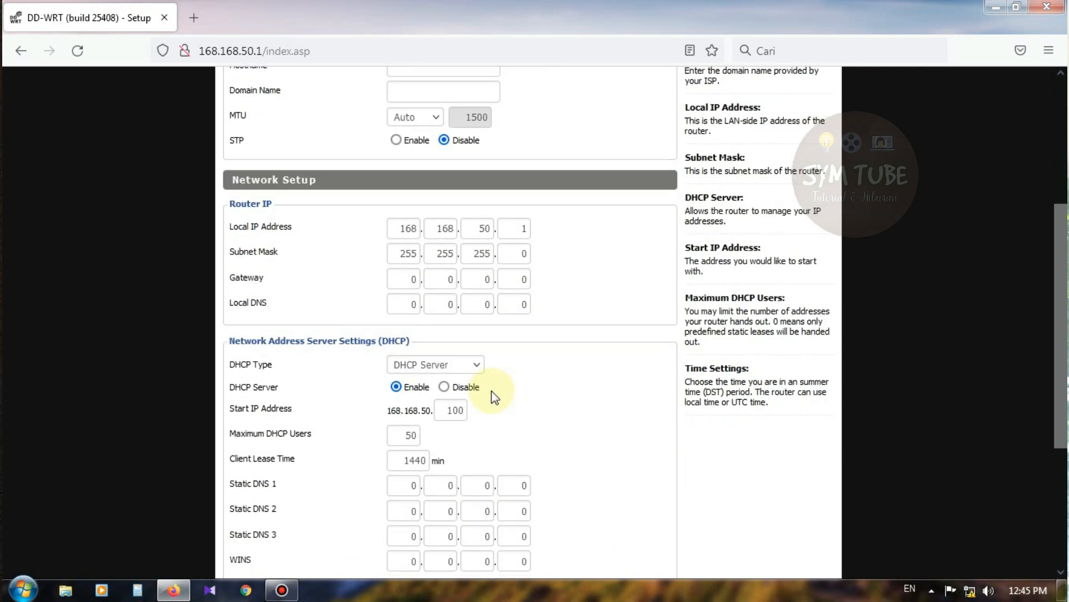
{"action": "scroll", "coordinate": [484, 379], "scroll_direction": "up", "scroll_amount": 6}
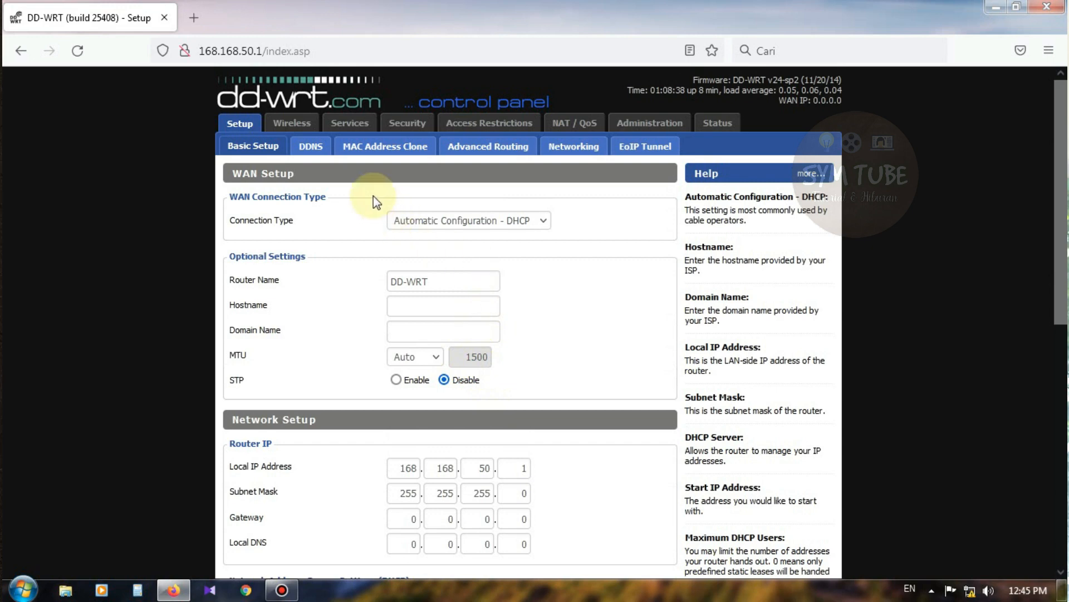
Step: In Wireless Basic Settings, keep AP, Mixed and Full (20 MHz), and choose channel 9 - 2452 MHz
{"action": "left_click", "coordinate": [299, 130]}
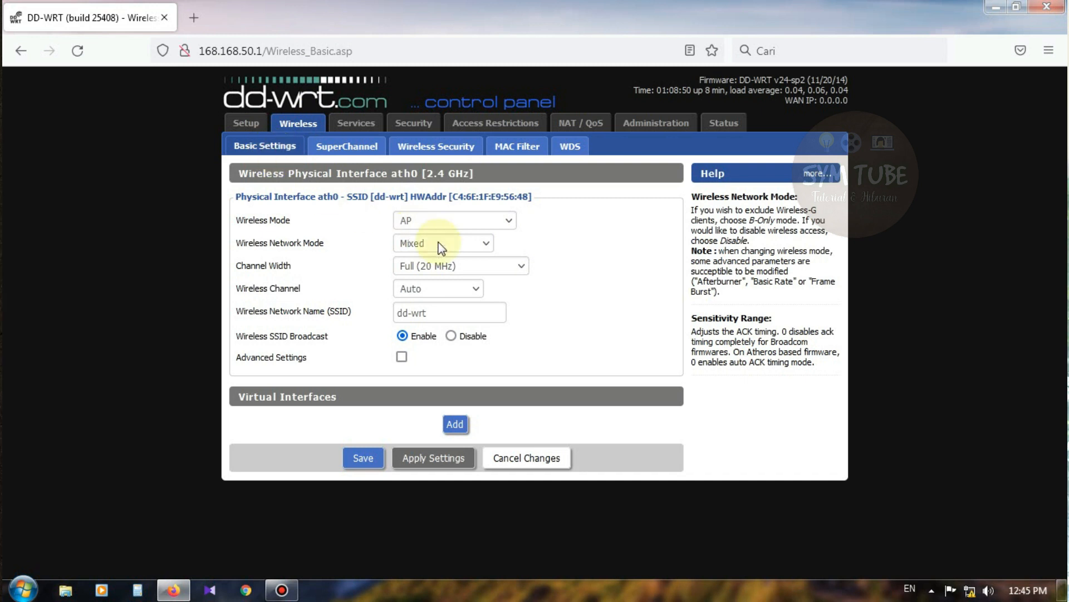
{"action": "left_click", "coordinate": [411, 223]}
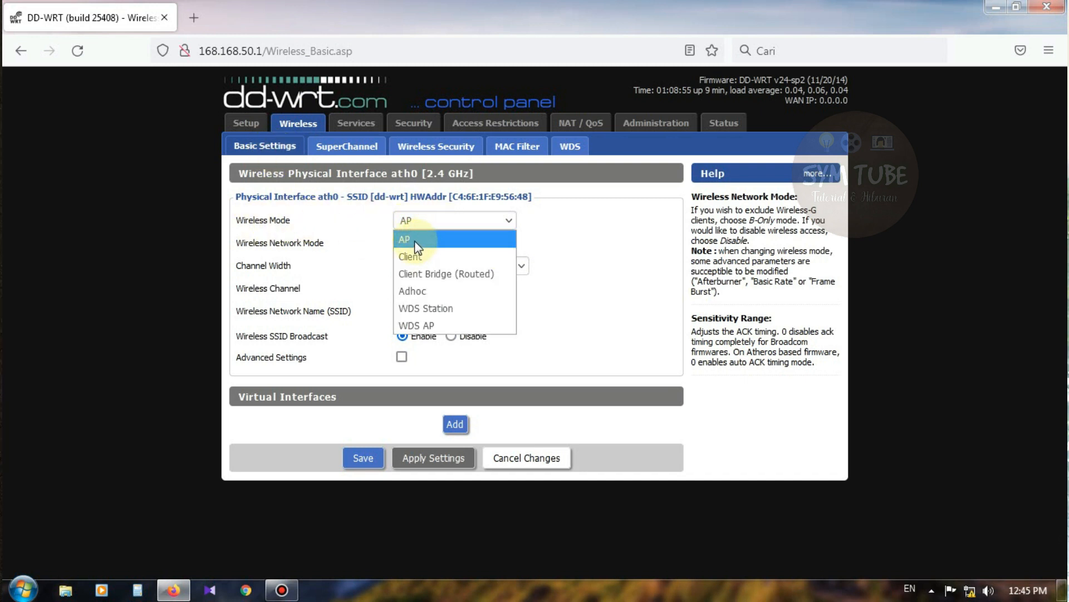
{"action": "left_click", "coordinate": [412, 241]}
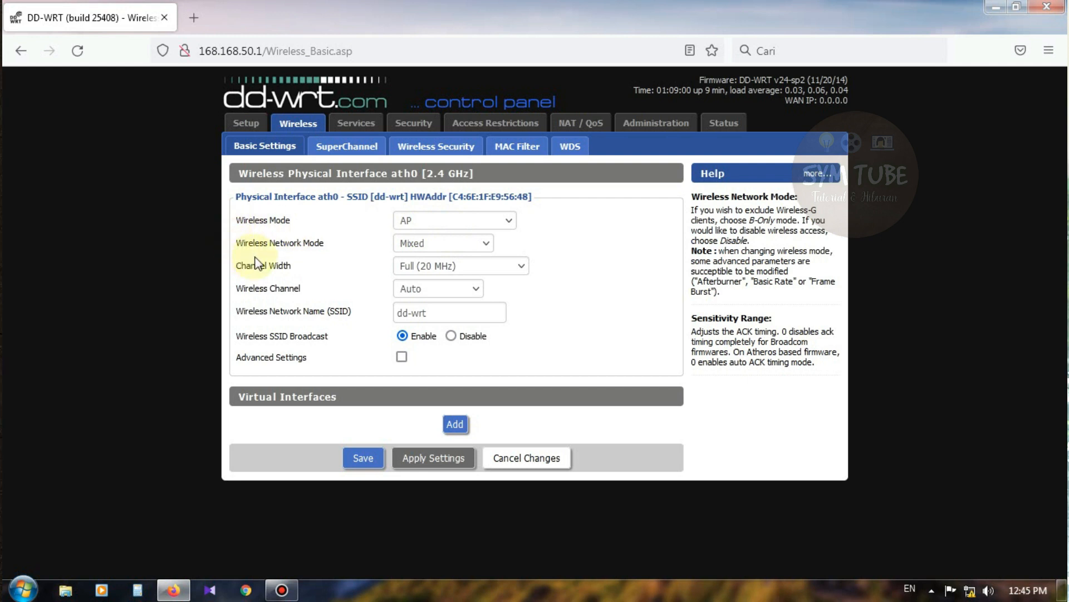
{"action": "left_click", "coordinate": [419, 245]}
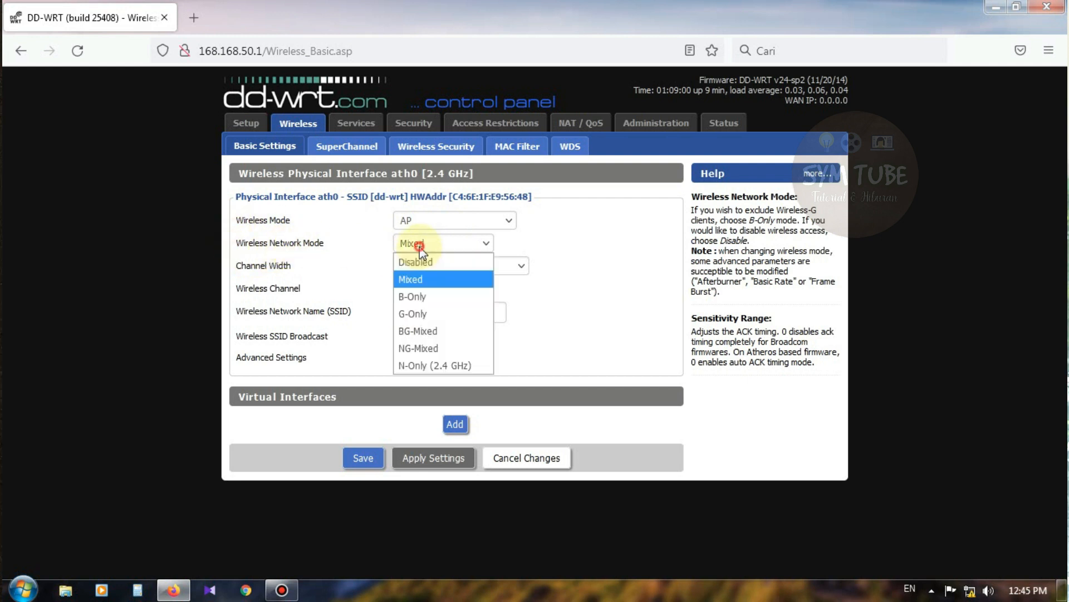
{"action": "left_click", "coordinate": [416, 283]}
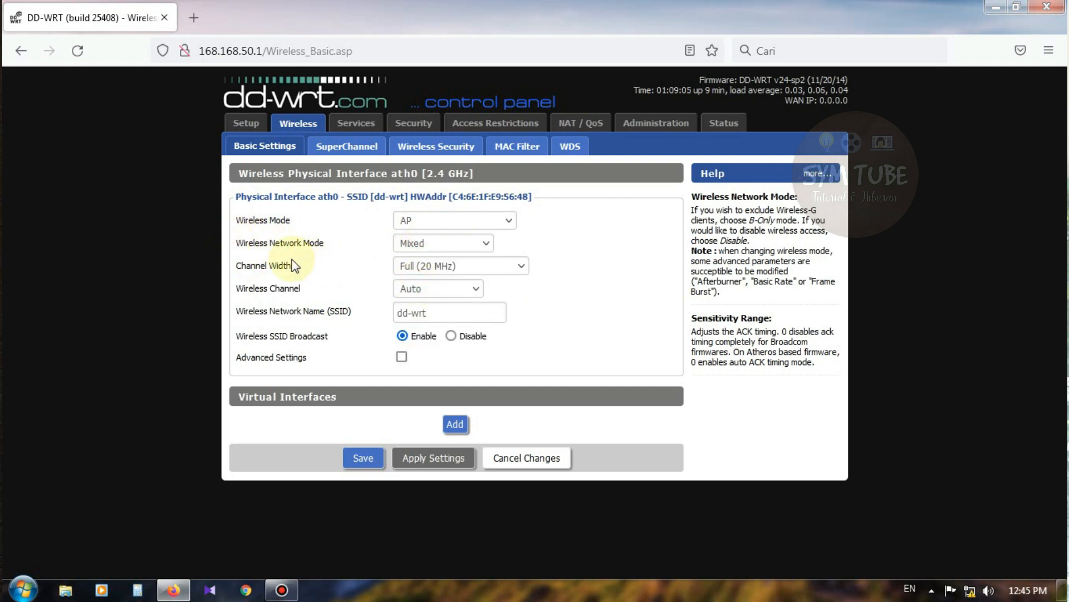
{"action": "left_click", "coordinate": [438, 266]}
{"action": "left_click", "coordinate": [437, 319]}
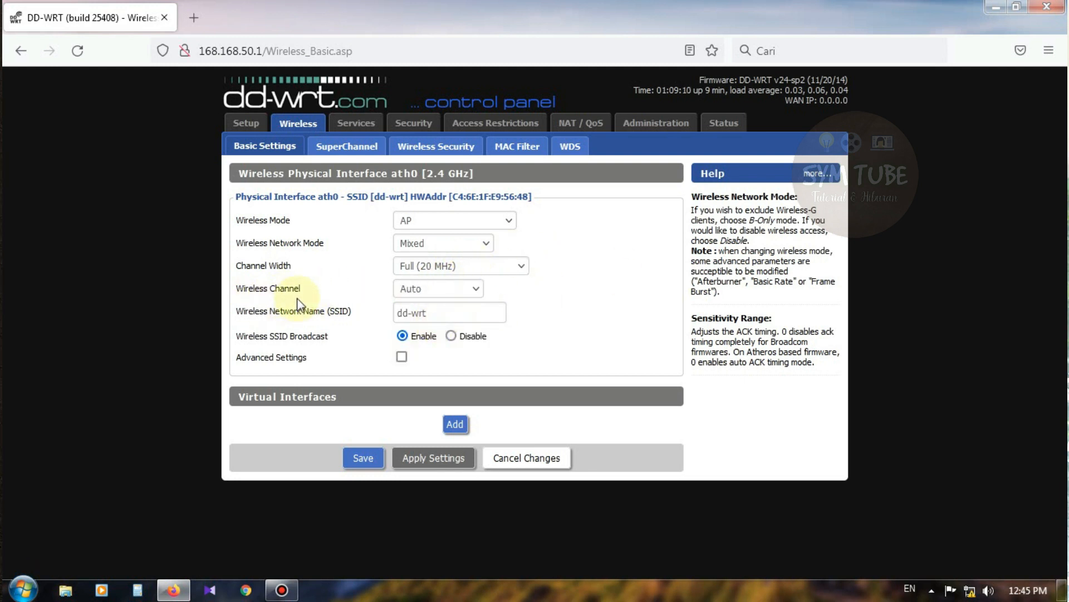
{"action": "left_click", "coordinate": [438, 289]}
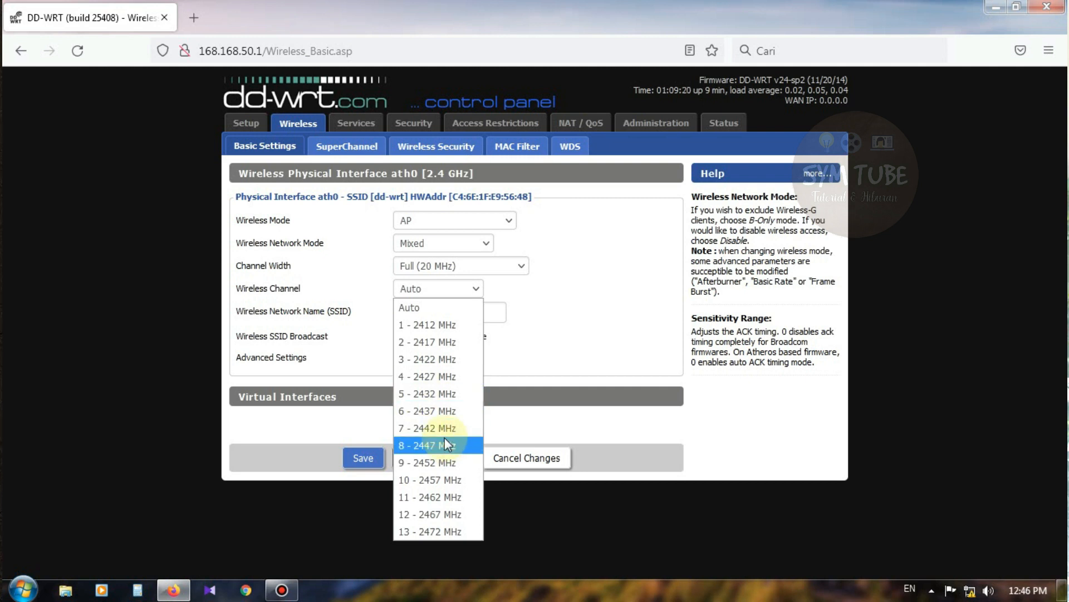
{"action": "left_click", "coordinate": [440, 462]}
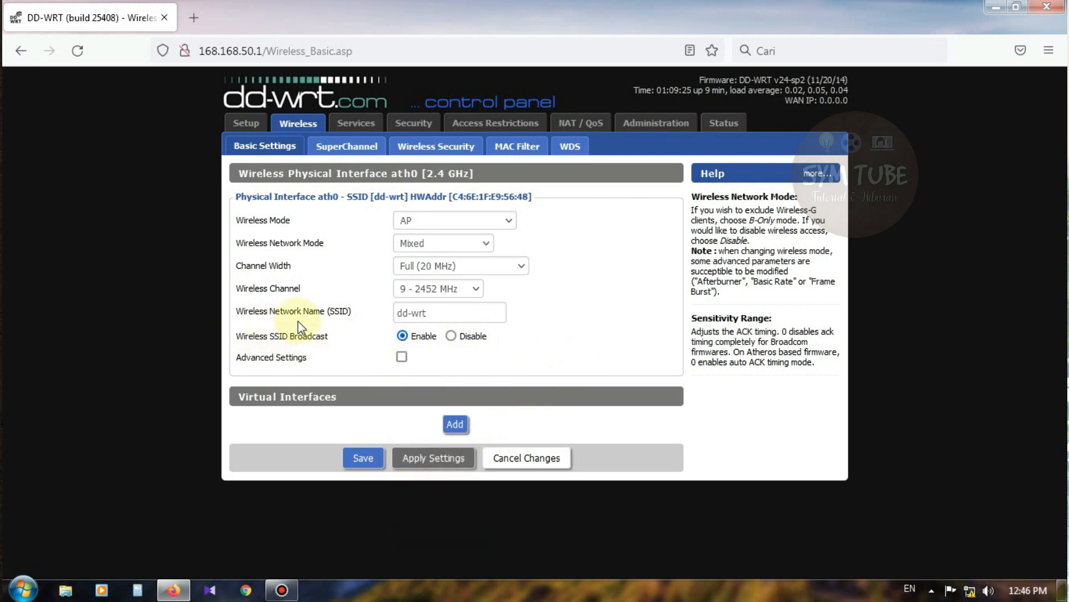
Step: Rename the wireless network from dd-wrt to COBA and apply the settings
{"action": "left_click_drag", "start_coordinate": [439, 315], "coordinate": [344, 317]}
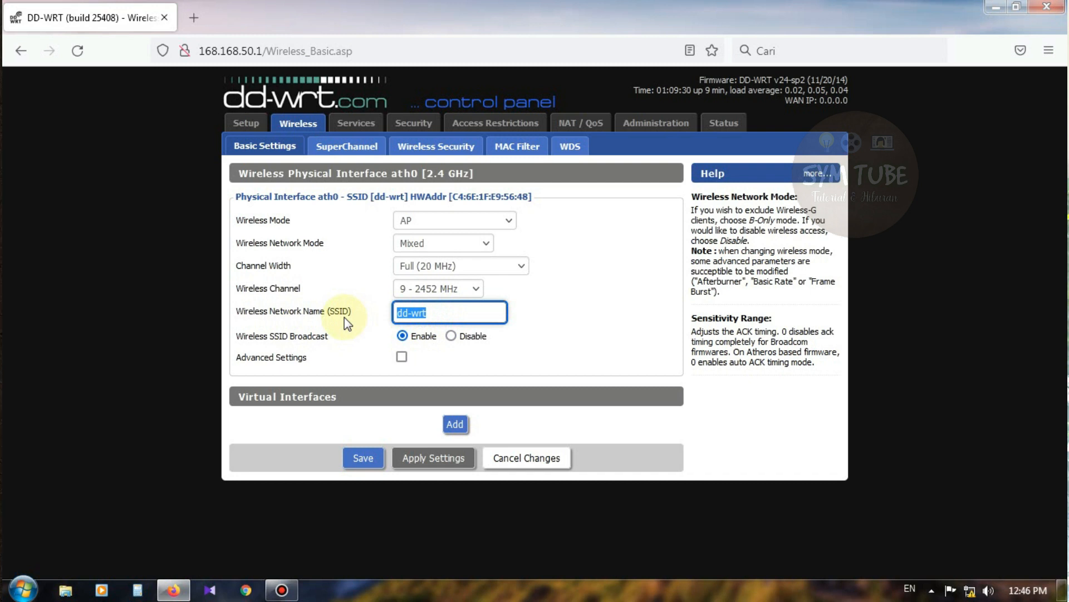
{"action": "key", "text": "BackSpace"}
{"action": "type", "text": "COBA"}
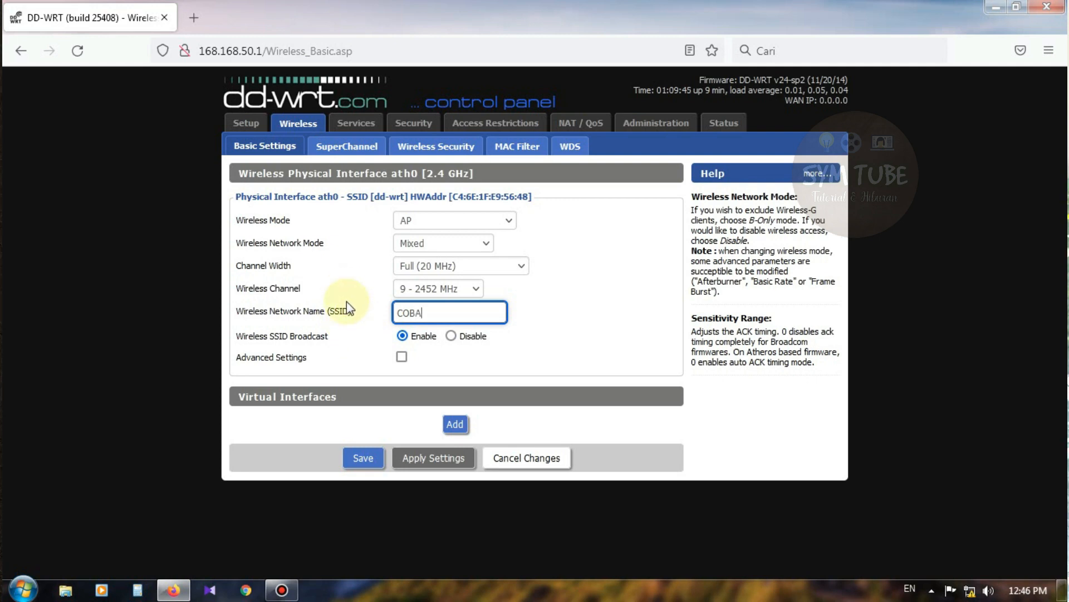
{"action": "left_click", "coordinate": [427, 461]}
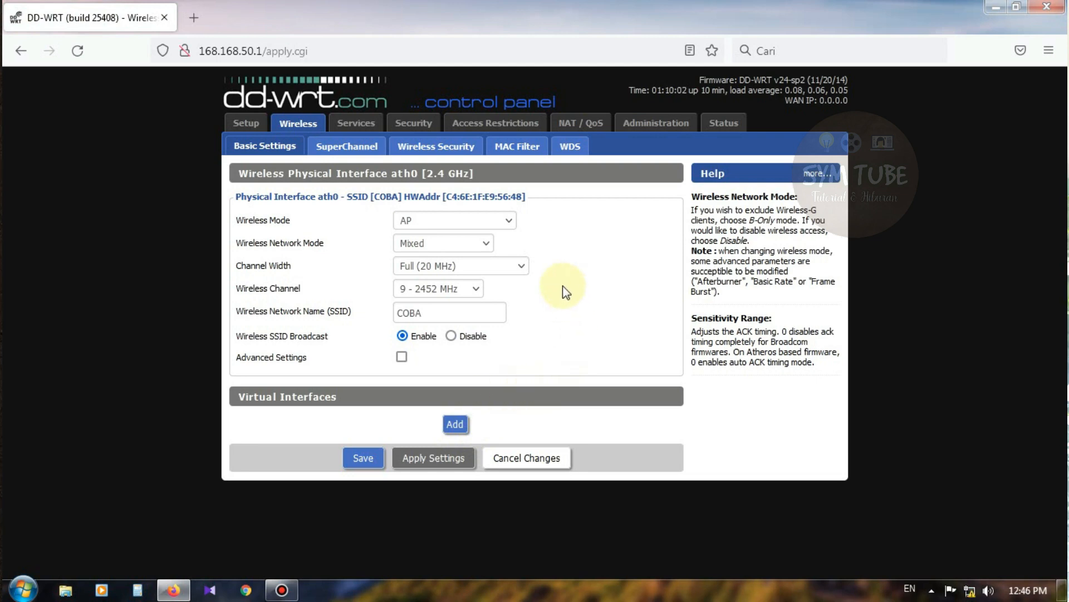
Step: Reload the wireless settings page and resend the form data to show COBA on channel 9
{"action": "left_click", "coordinate": [77, 52]}
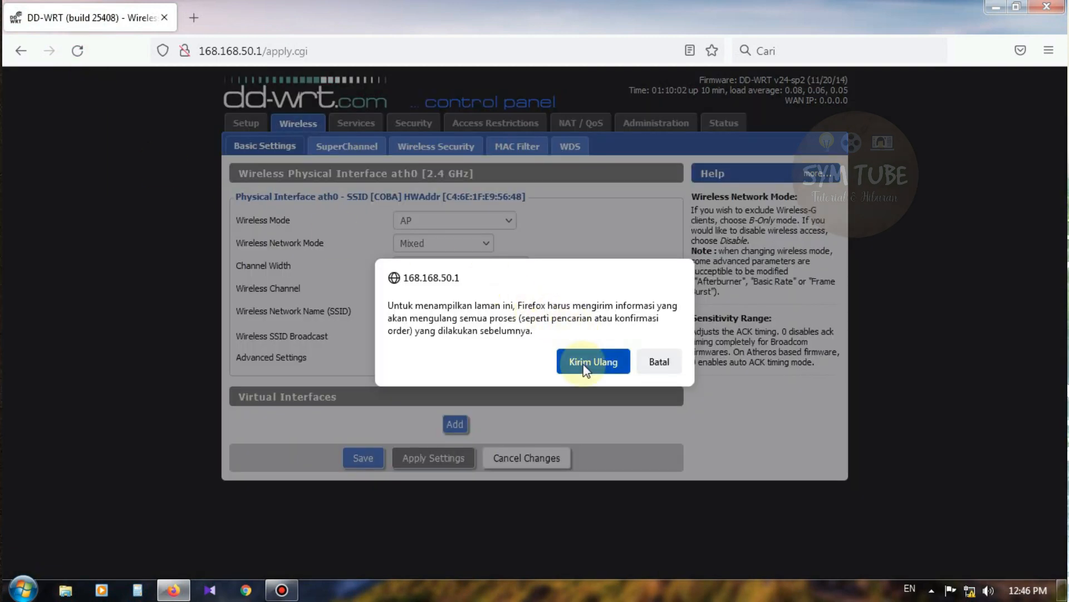
{"action": "left_click", "coordinate": [591, 362]}
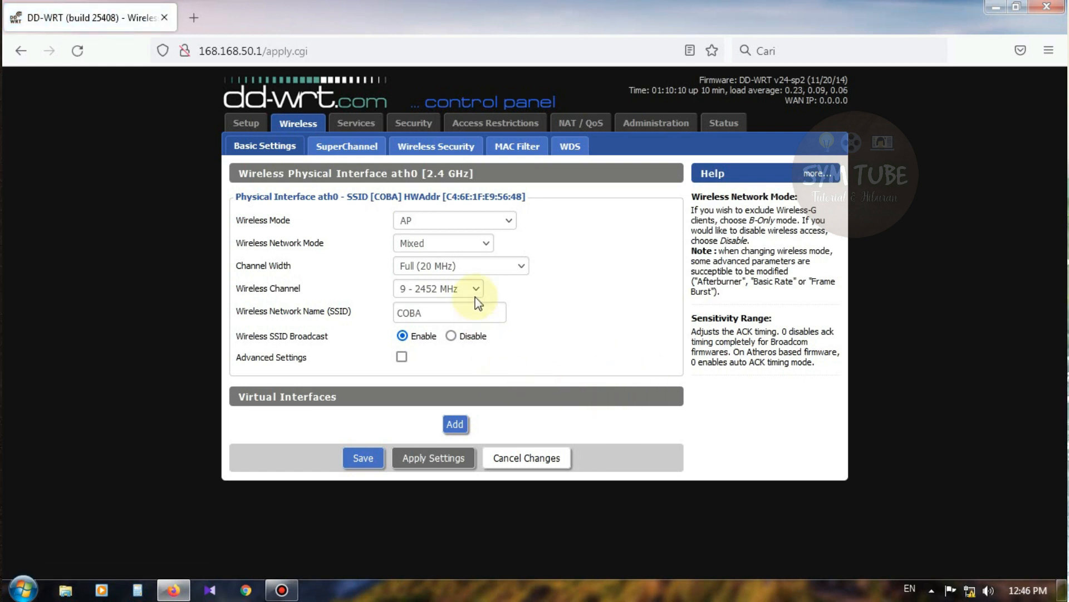
Step: Browse the SuperChannel, Wireless Security (mode left Disabled), MAC Filter and WDS pages
{"action": "left_click", "coordinate": [343, 156]}
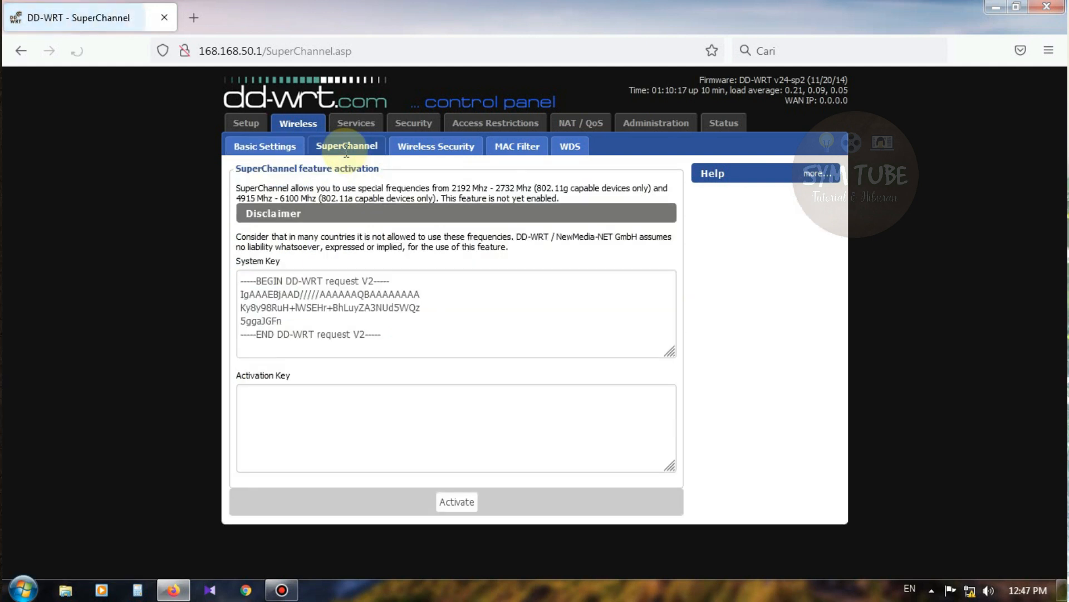
{"action": "left_click", "coordinate": [456, 154]}
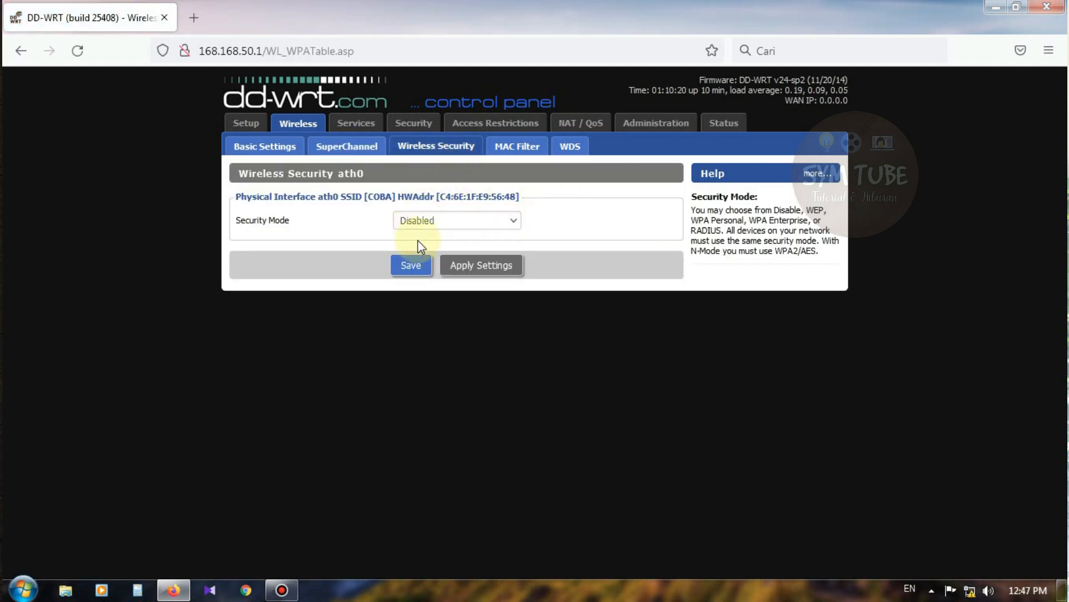
{"action": "left_click", "coordinate": [438, 222]}
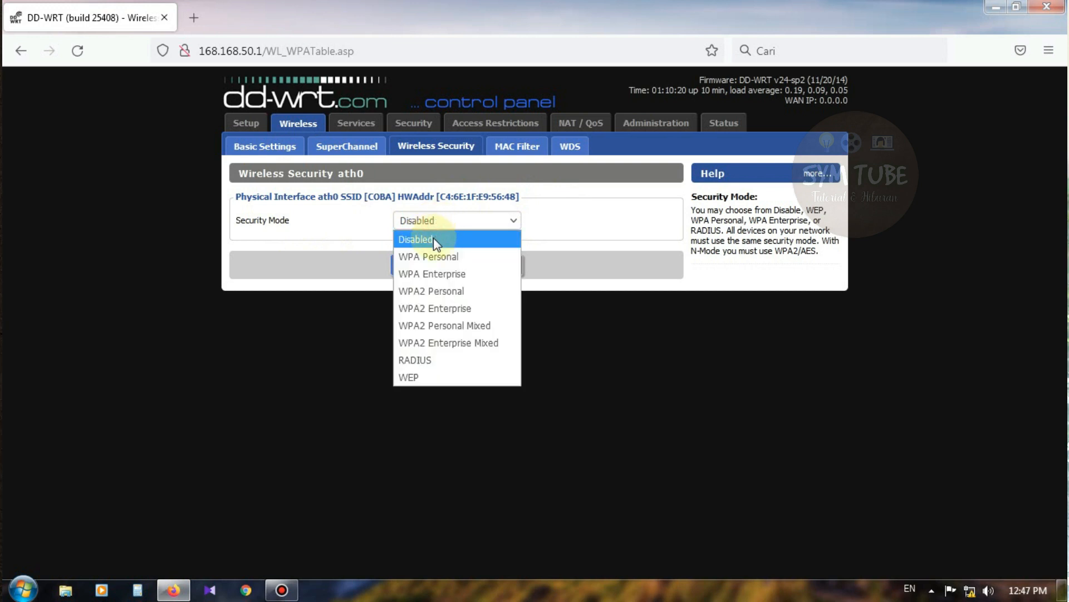
{"action": "left_click", "coordinate": [433, 239]}
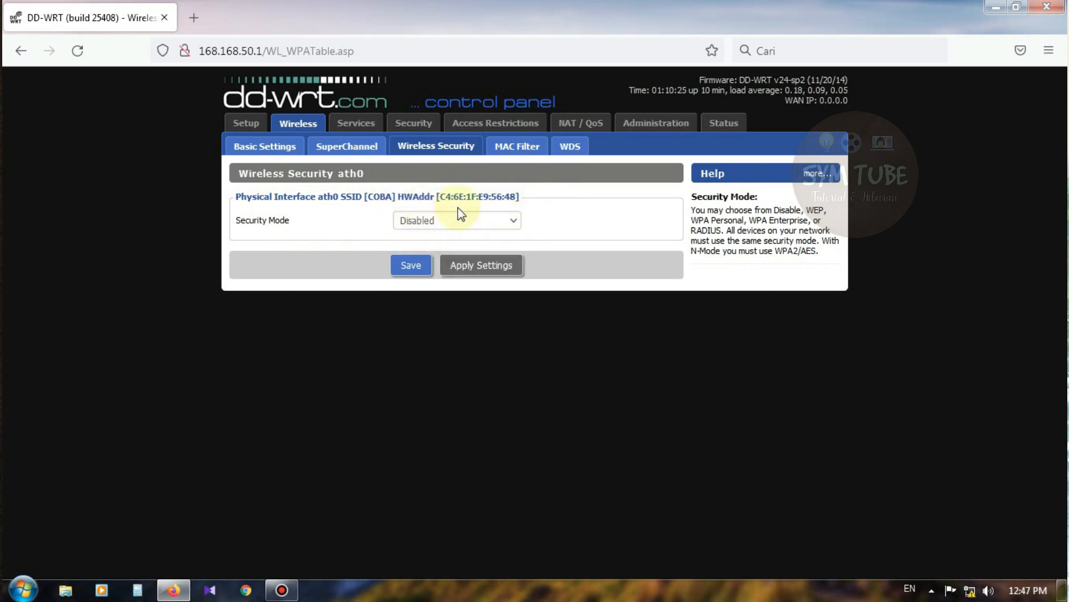
{"action": "left_click", "coordinate": [521, 146]}
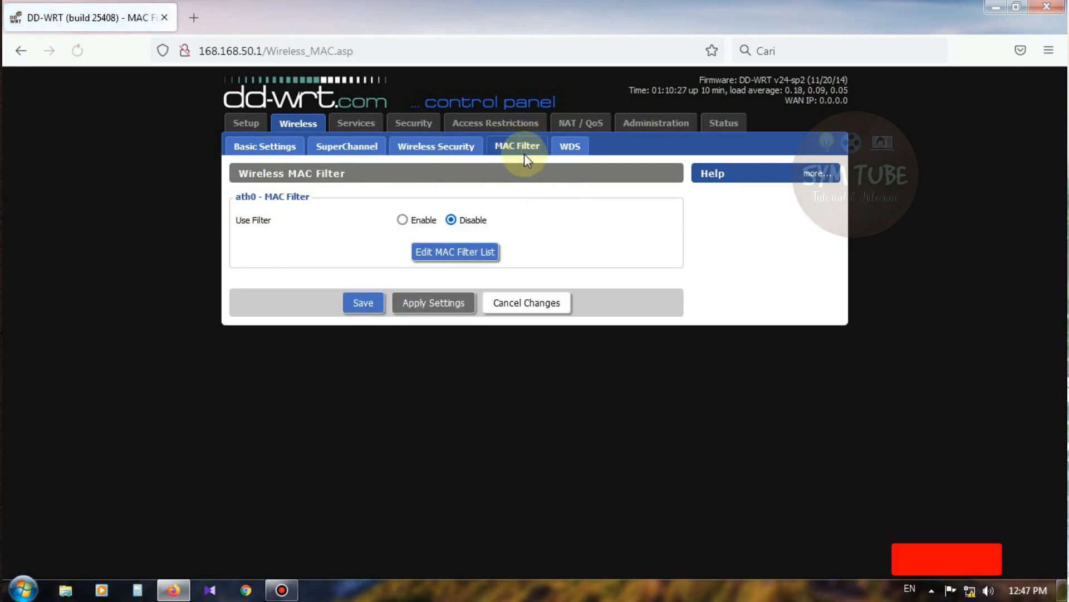
{"action": "left_click", "coordinate": [573, 151]}
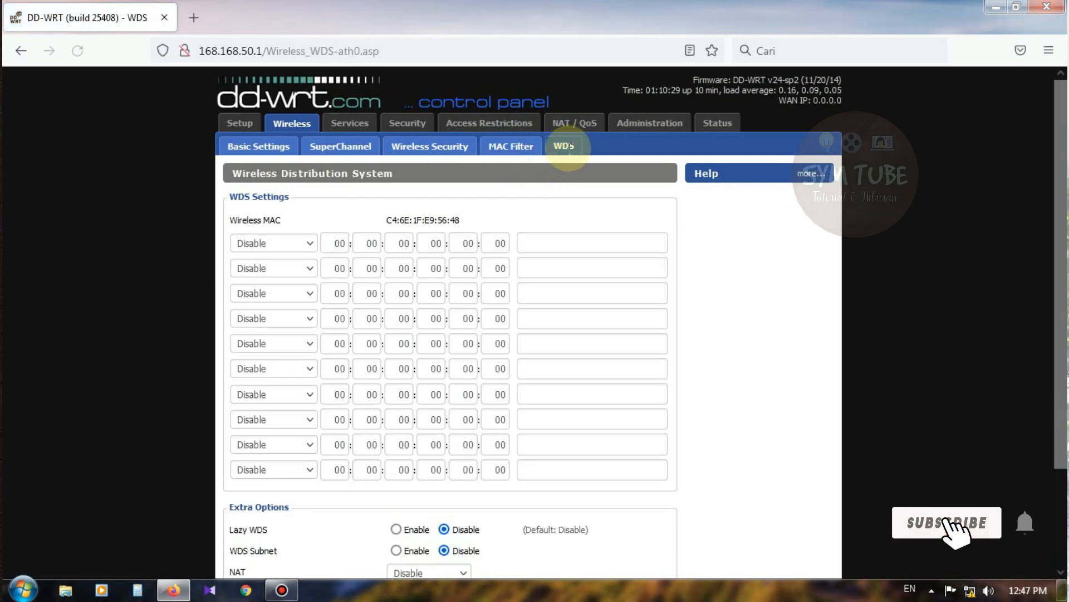
Step: Look through the Services, Firewall, Access Restrictions and Port Forwarding pages
{"action": "left_click", "coordinate": [350, 123]}
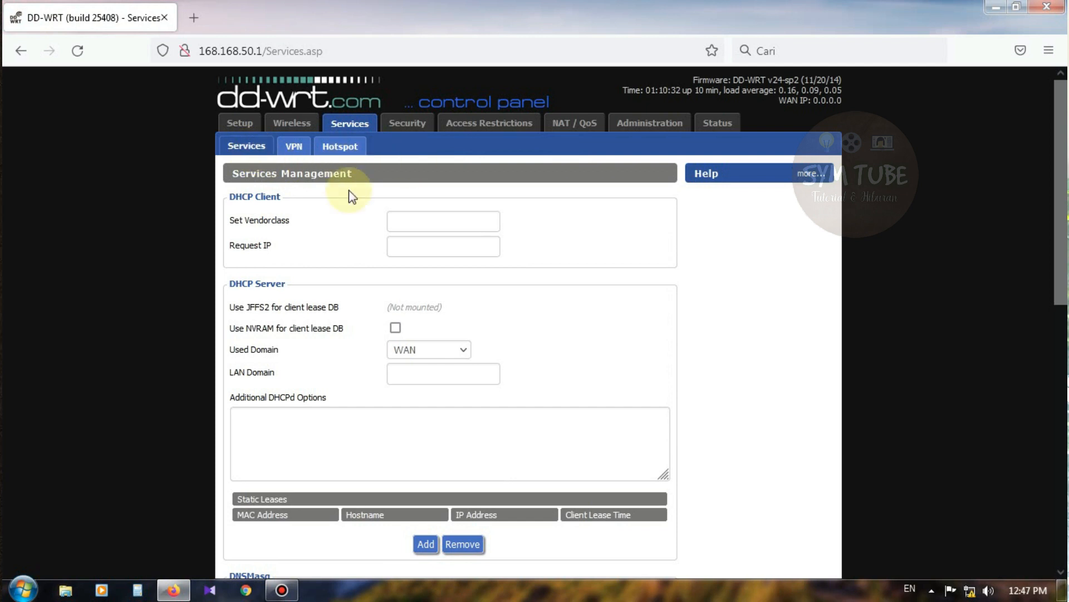
{"action": "left_click", "coordinate": [415, 123]}
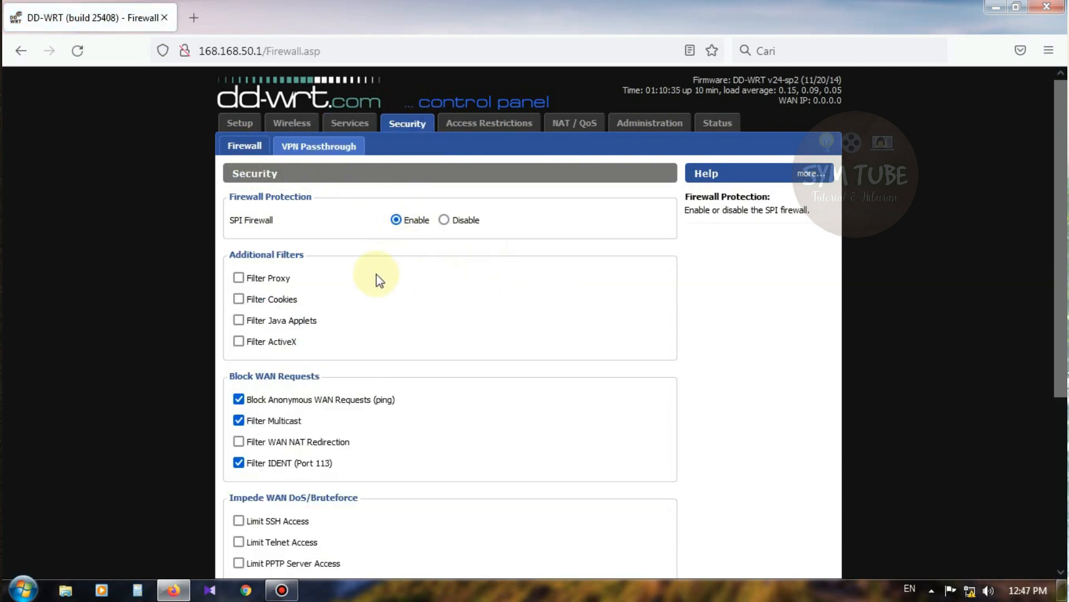
{"action": "scroll", "coordinate": [478, 284], "scroll_direction": "down", "scroll_amount": 4}
{"action": "scroll", "coordinate": [472, 284], "scroll_direction": "up", "scroll_amount": 4}
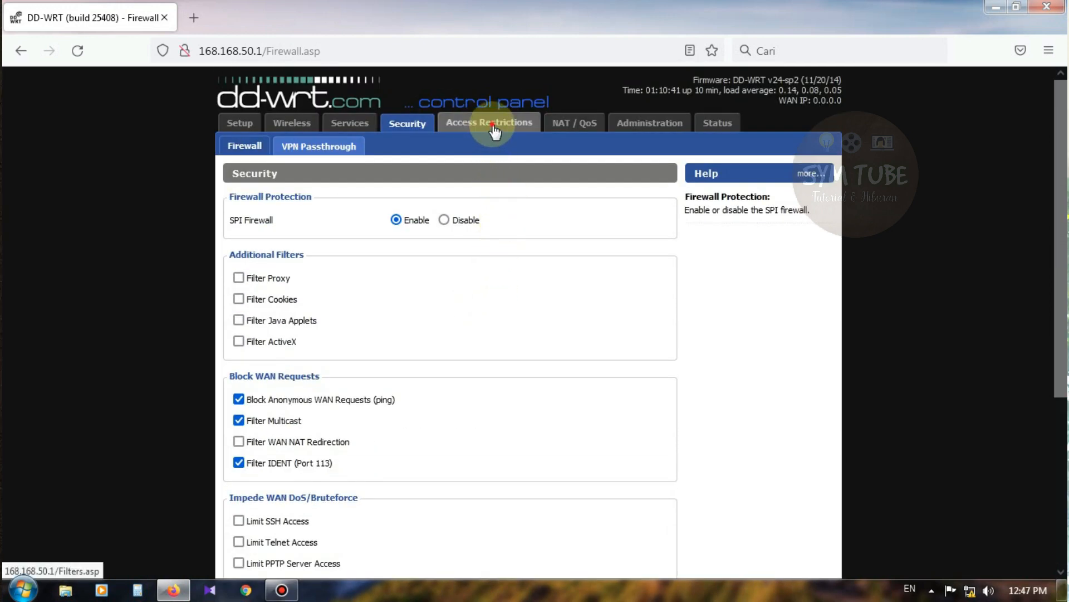
{"action": "left_click", "coordinate": [494, 132]}
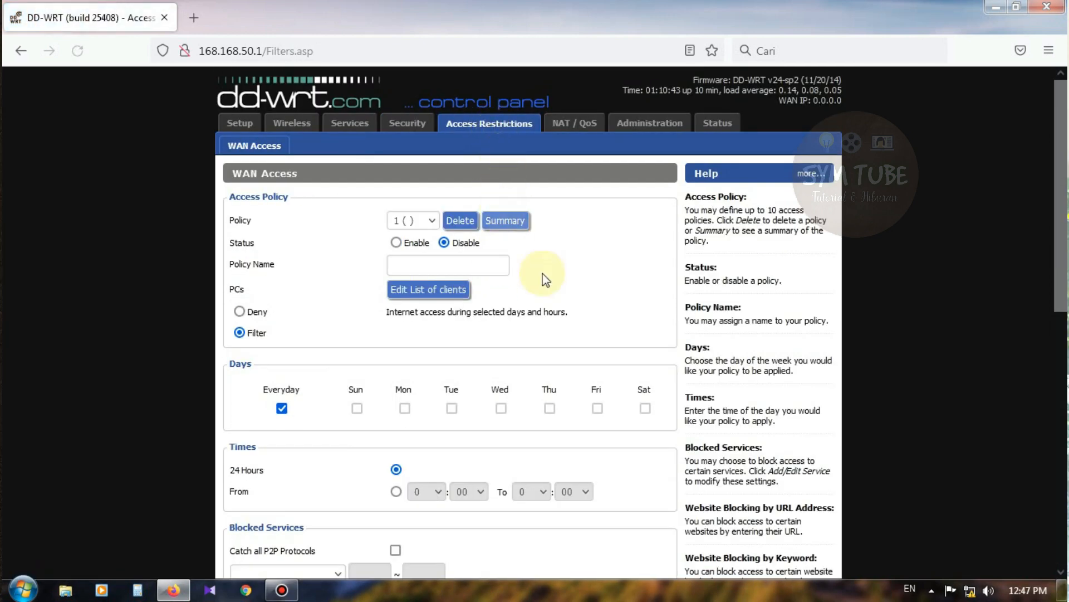
{"action": "scroll", "coordinate": [501, 312], "scroll_direction": "down", "scroll_amount": 2}
{"action": "scroll", "coordinate": [491, 322], "scroll_direction": "down", "scroll_amount": 3}
{"action": "scroll", "coordinate": [478, 310], "scroll_direction": "up", "scroll_amount": 5}
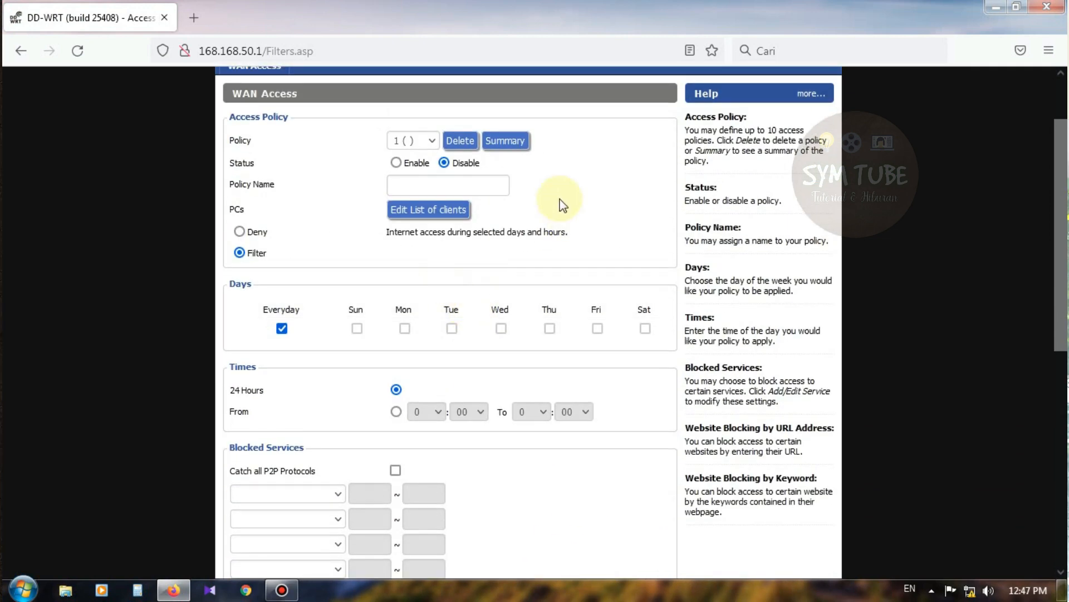
{"action": "left_click", "coordinate": [572, 123]}
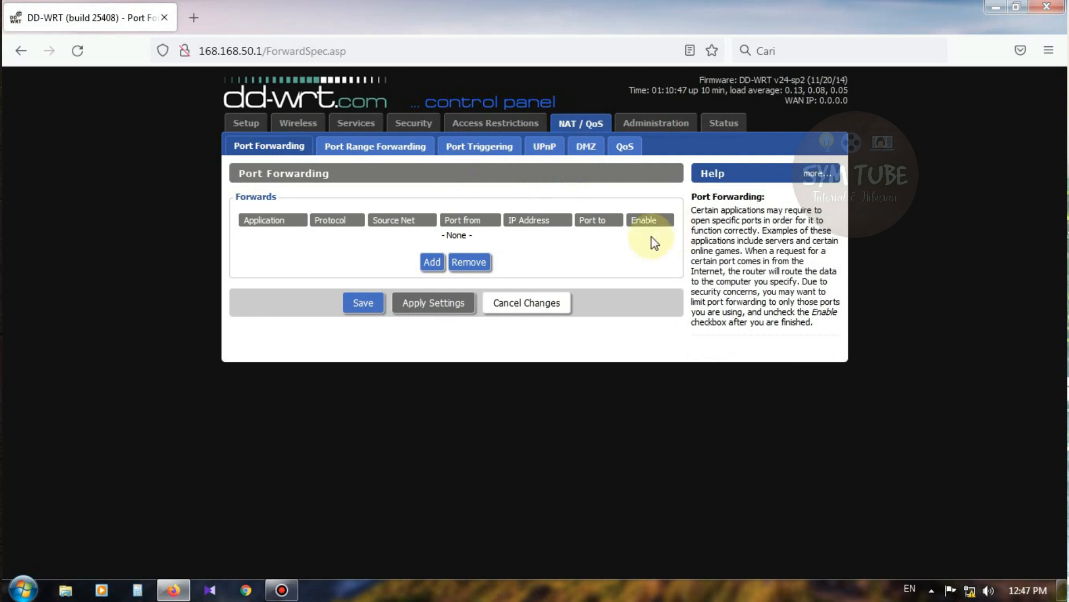
Step: Scroll through the Administration Management settings page
{"action": "left_click", "coordinate": [666, 127]}
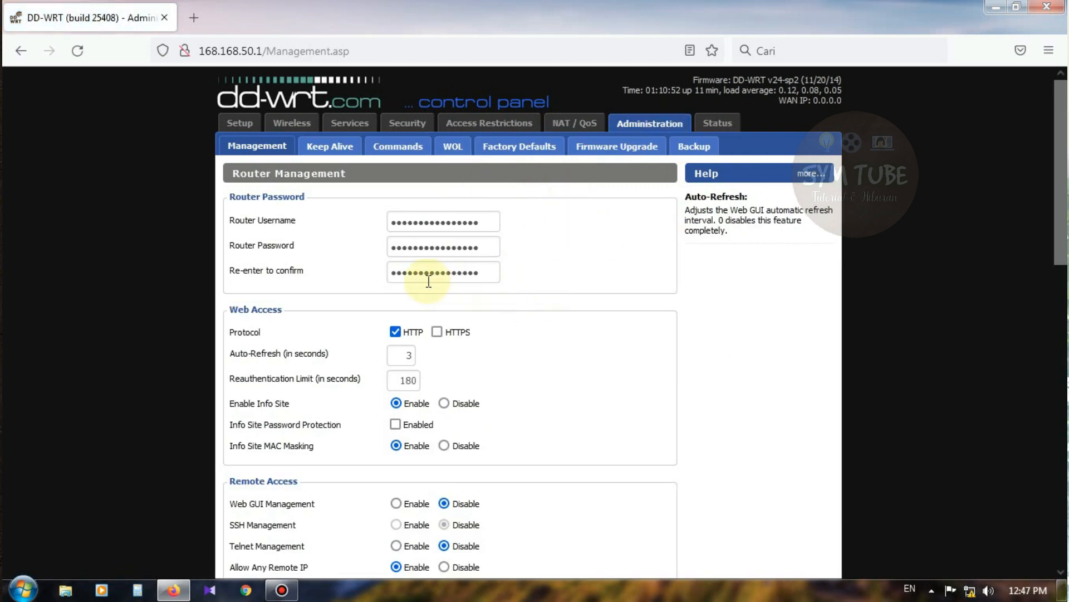
{"action": "scroll", "coordinate": [535, 265], "scroll_direction": "down", "scroll_amount": 5}
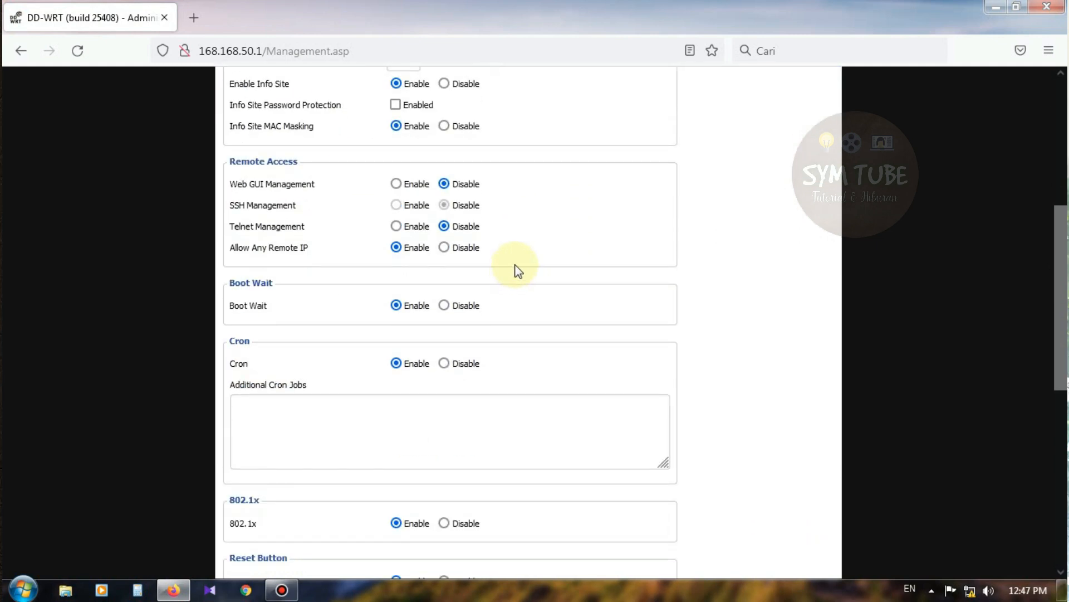
{"action": "scroll", "coordinate": [516, 269], "scroll_direction": "down", "scroll_amount": 7}
{"action": "scroll", "coordinate": [529, 274], "scroll_direction": "up", "scroll_amount": 6}
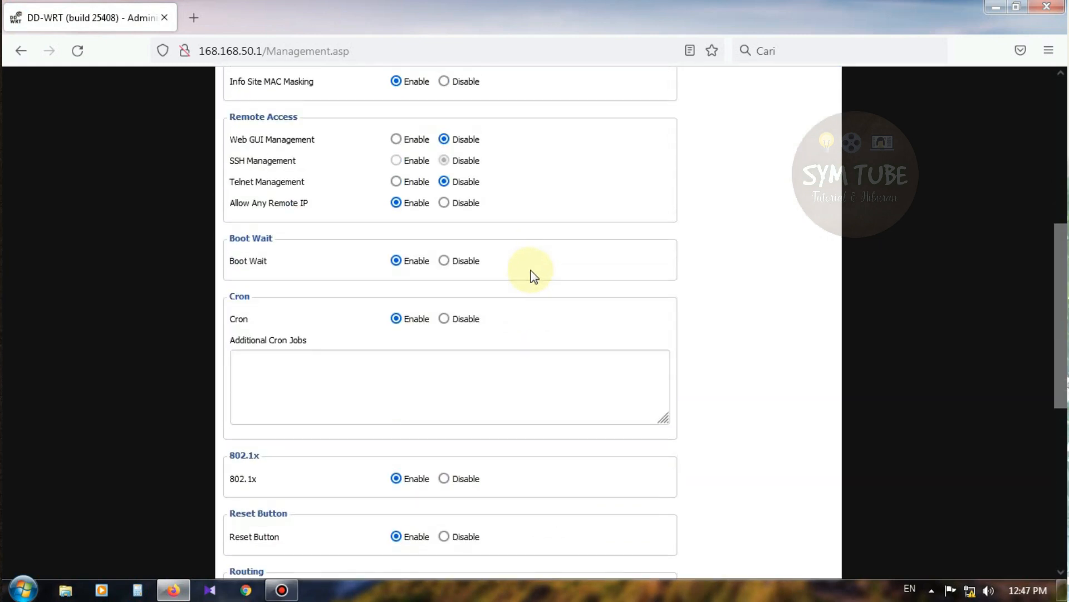
{"action": "scroll", "coordinate": [534, 275], "scroll_direction": "up", "scroll_amount": 6}
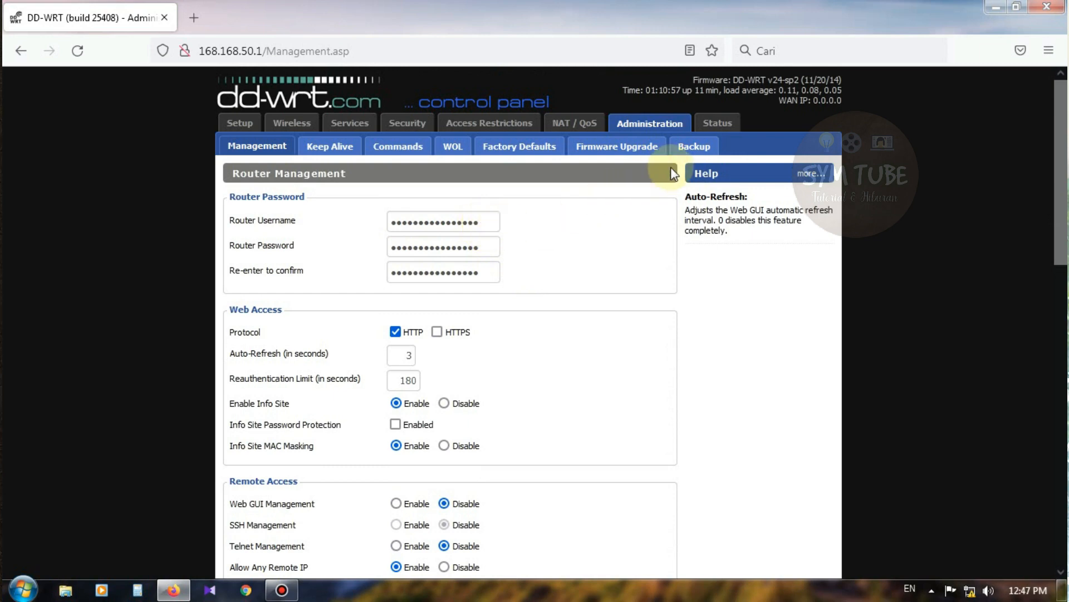
Step: View Status Router Information showing the TP-Link TL-WR841ND v9 on build 25408
{"action": "left_click", "coordinate": [716, 121]}
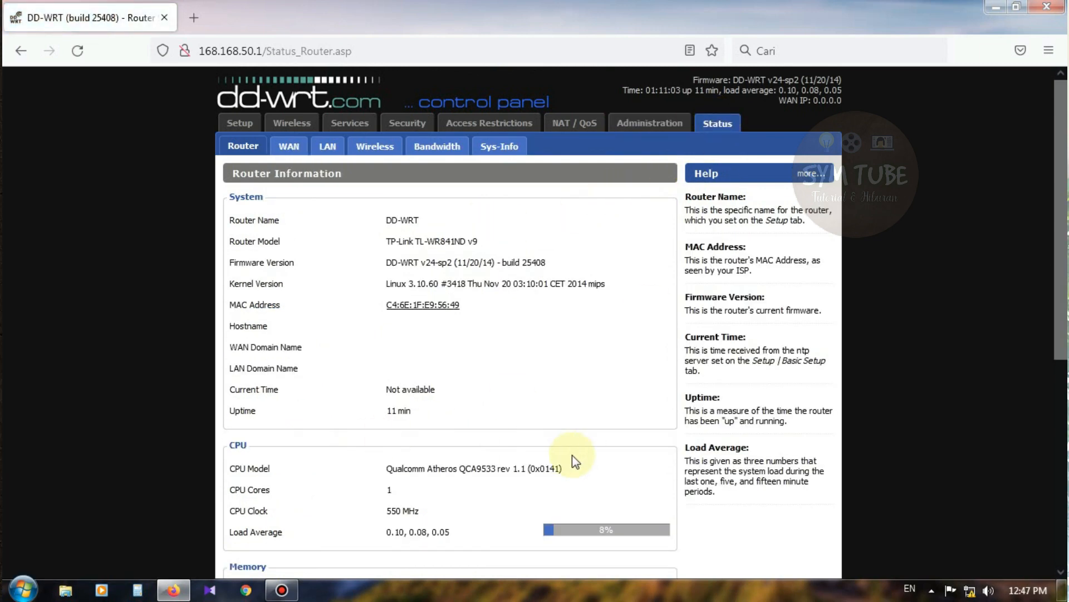
{"action": "scroll", "coordinate": [557, 441], "scroll_direction": "down", "scroll_amount": 6}
{"action": "scroll", "coordinate": [530, 426], "scroll_direction": "up", "scroll_amount": 6}
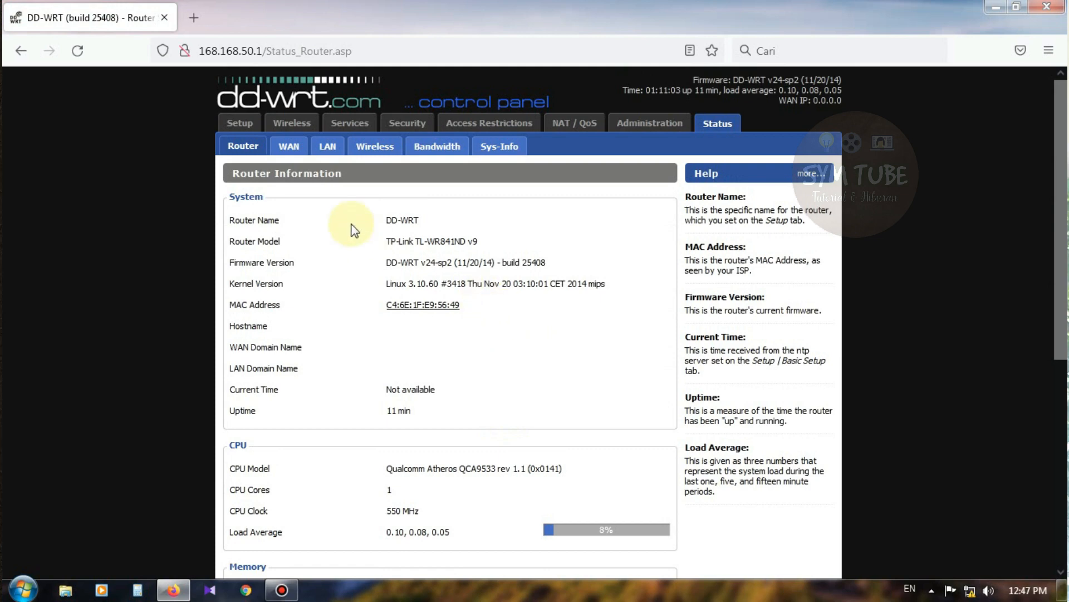
Step: Check the Wireless page to confirm the SSID is COBA on channel 9
{"action": "left_click", "coordinate": [242, 131]}
{"action": "scroll", "coordinate": [409, 237], "scroll_direction": "down", "scroll_amount": 3}
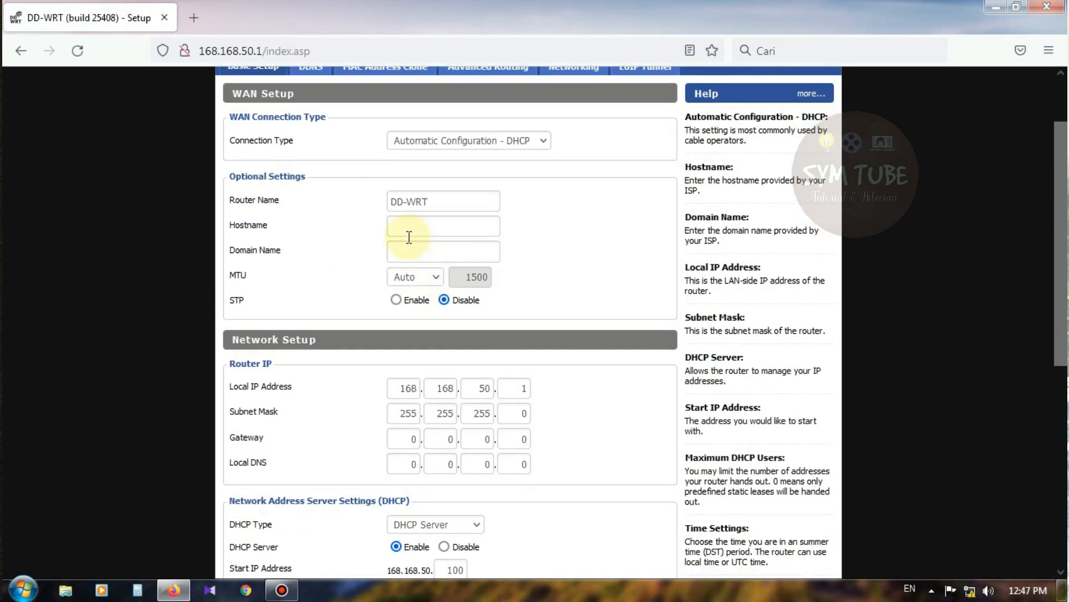
{"action": "scroll", "coordinate": [409, 237], "scroll_direction": "up", "scroll_amount": 3}
{"action": "left_click", "coordinate": [304, 123]}
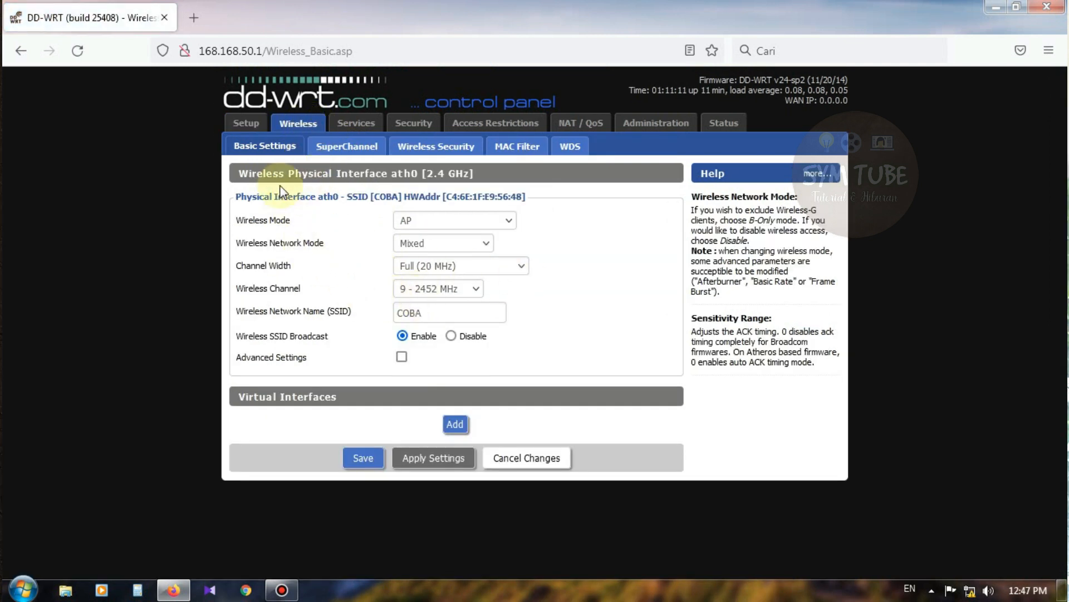
Step: Return to Basic Setup's DHCP section, showing the server enabled from 168.168.50.100 for 50 users
{"action": "left_click", "coordinate": [248, 128]}
{"action": "scroll", "coordinate": [581, 337], "scroll_direction": "down", "scroll_amount": 3}
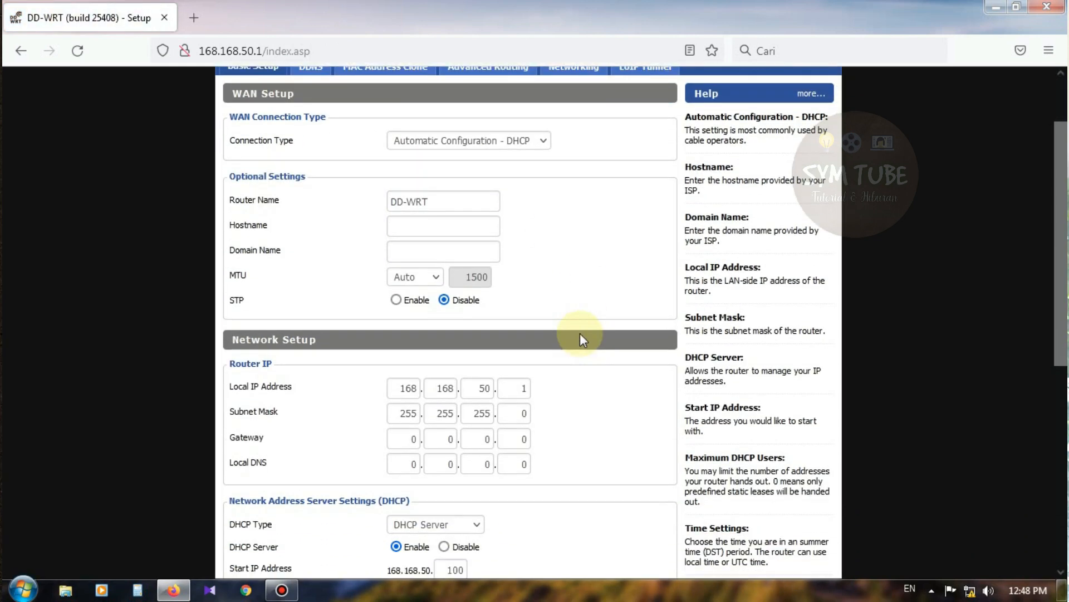
{"action": "scroll", "coordinate": [580, 333], "scroll_direction": "down", "scroll_amount": 3}
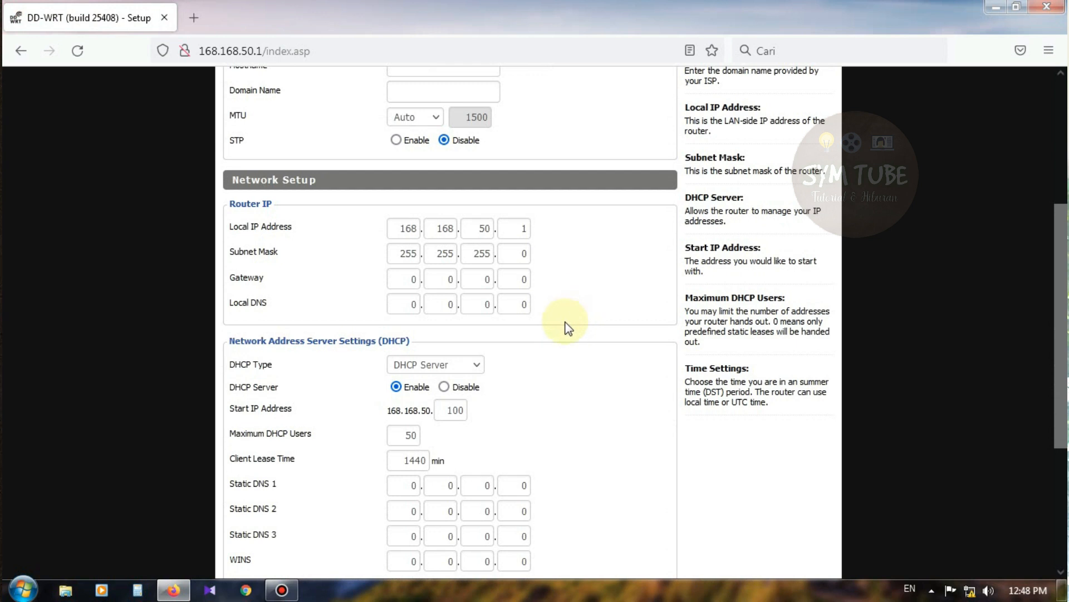
{"action": "scroll", "coordinate": [559, 322], "scroll_direction": "down", "scroll_amount": 2}
{"action": "scroll", "coordinate": [479, 337], "scroll_direction": "up", "scroll_amount": 2}
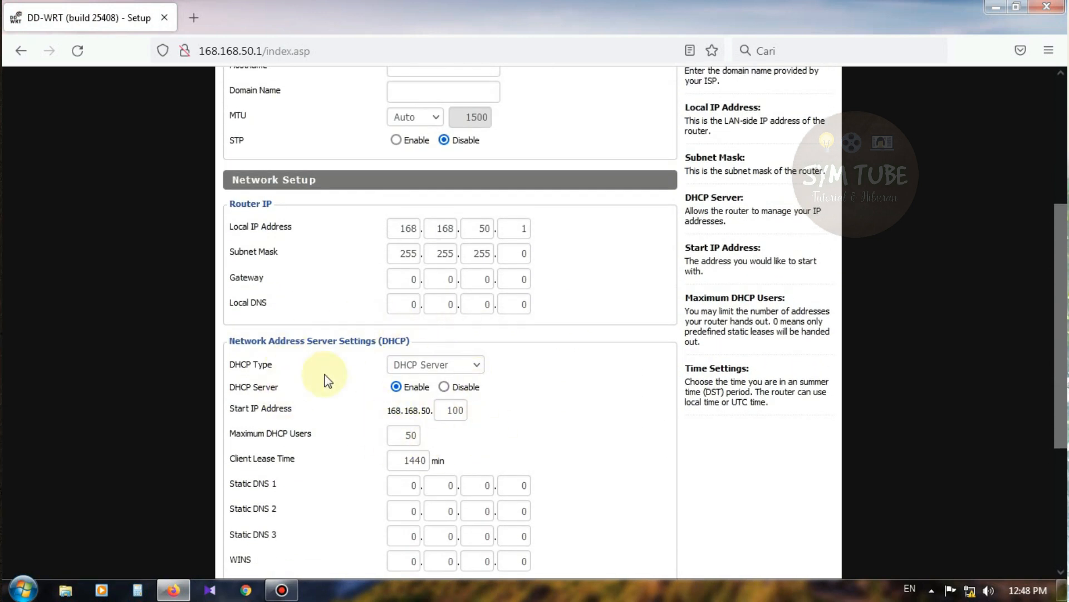
{"action": "scroll", "coordinate": [334, 367], "scroll_direction": "up", "scroll_amount": 5}
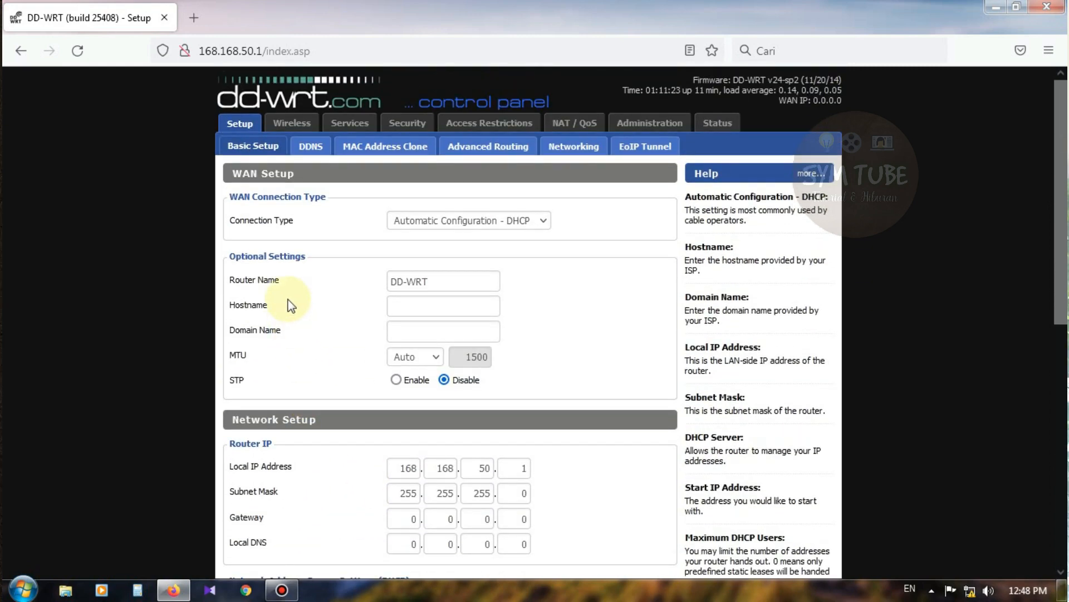
{"action": "scroll", "coordinate": [375, 322], "scroll_direction": "down", "scroll_amount": 4}
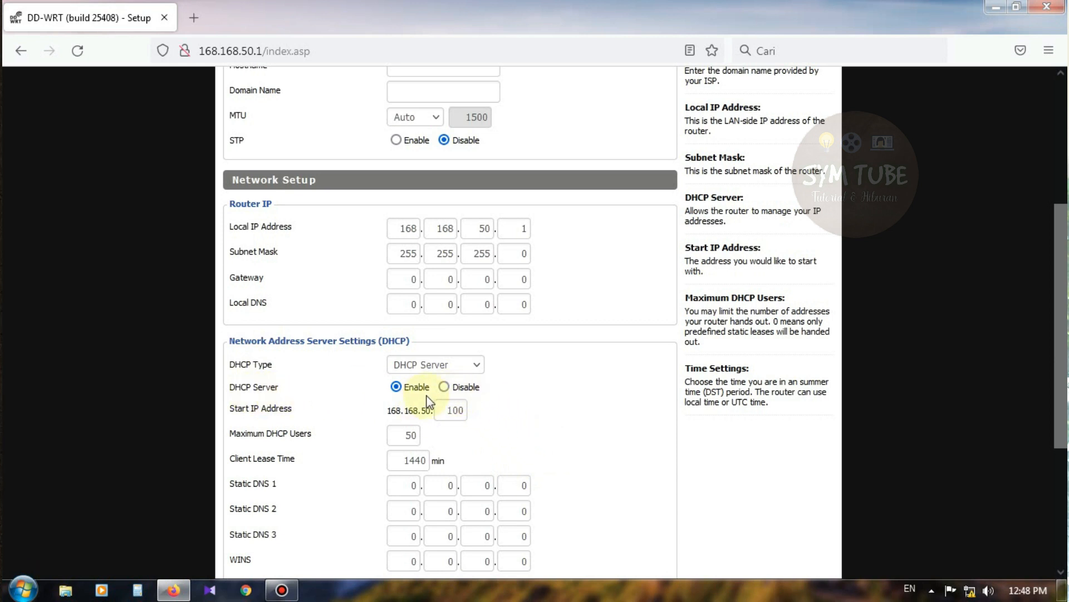
Step: Disable the DHCP server, choose the Asia/Jakarta time zone, and apply the settings
{"action": "left_click", "coordinate": [444, 387]}
{"action": "scroll", "coordinate": [452, 413], "scroll_direction": "down", "scroll_amount": 4}
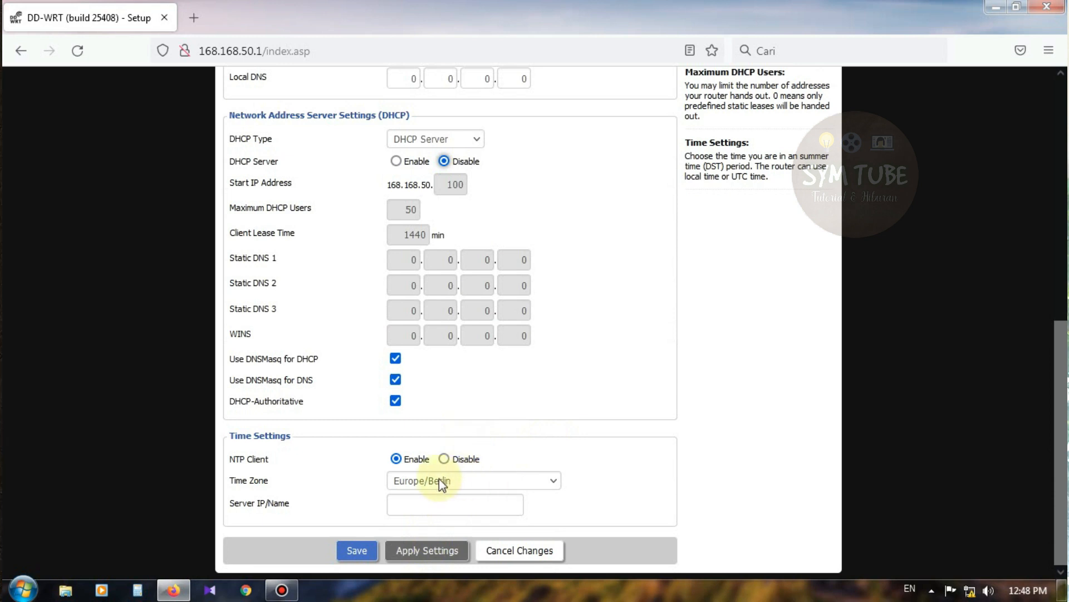
{"action": "left_click", "coordinate": [486, 482]}
{"action": "scroll", "coordinate": [479, 323], "scroll_direction": "down", "scroll_amount": 20}
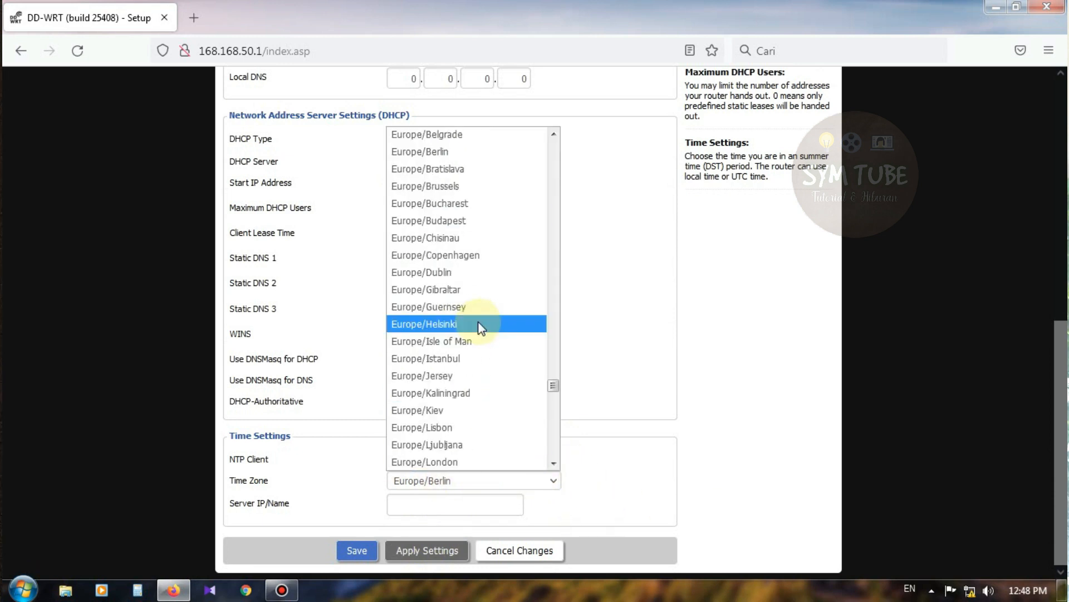
{"action": "scroll", "coordinate": [479, 323], "scroll_direction": "down", "scroll_amount": 2}
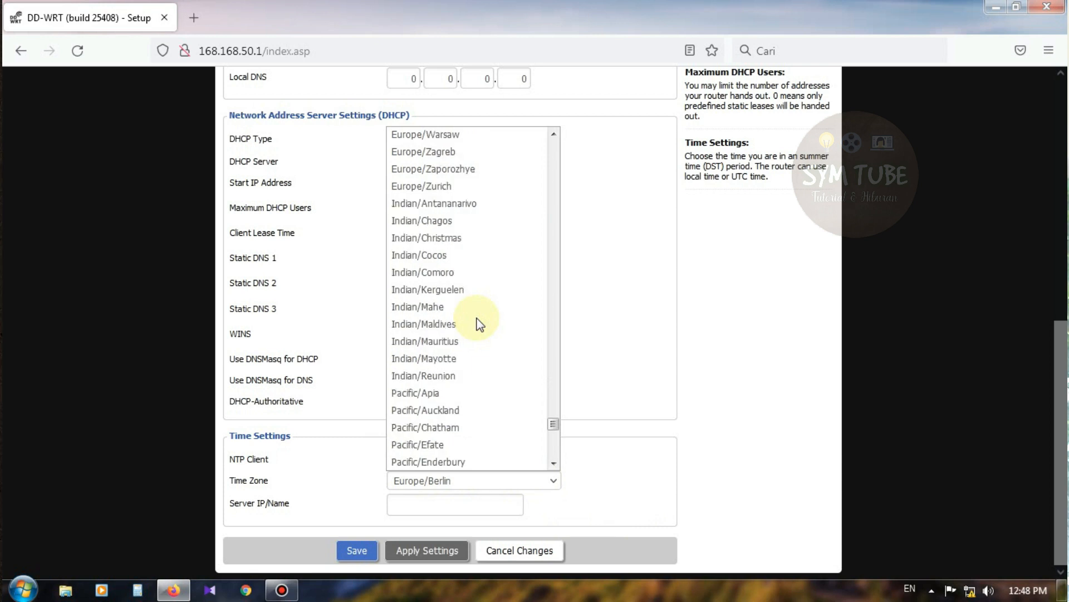
{"action": "scroll", "coordinate": [474, 311], "scroll_direction": "up", "scroll_amount": 2}
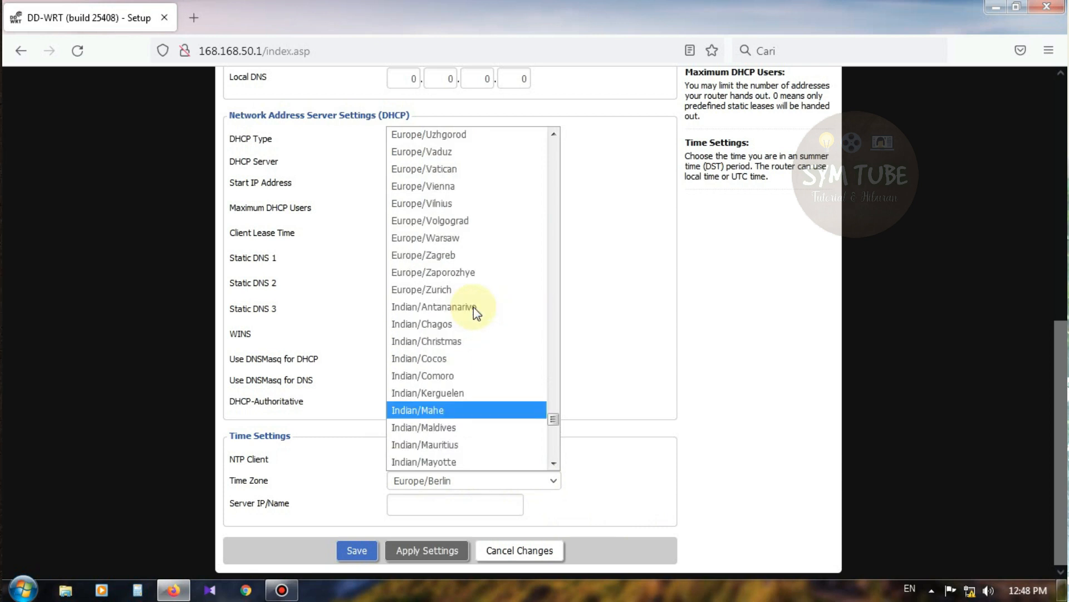
{"action": "scroll", "coordinate": [474, 307], "scroll_direction": "down", "scroll_amount": 13}
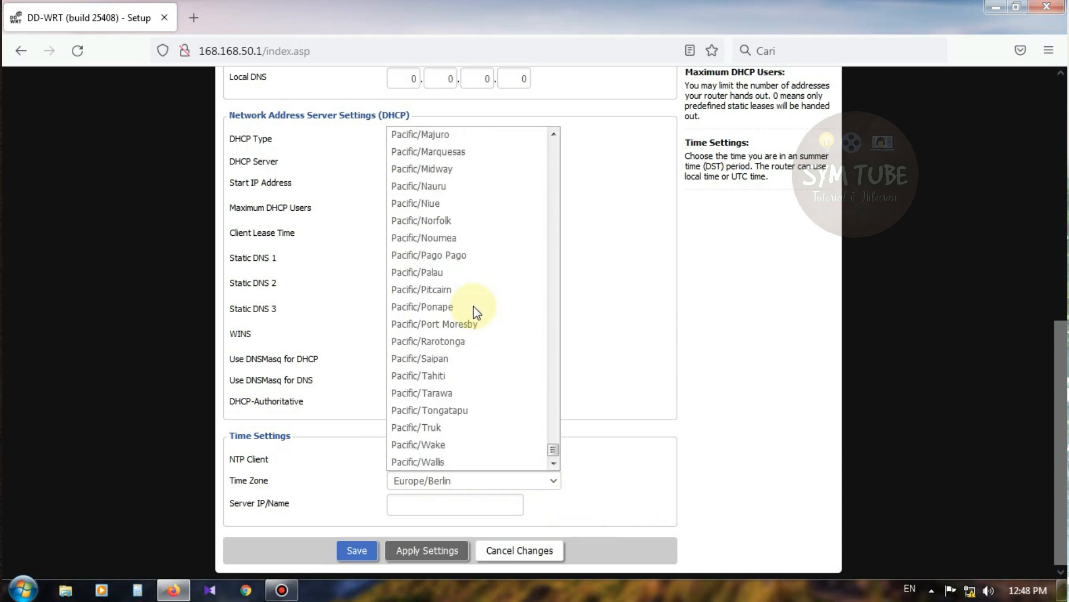
{"action": "scroll", "coordinate": [474, 306], "scroll_direction": "up", "scroll_amount": 20}
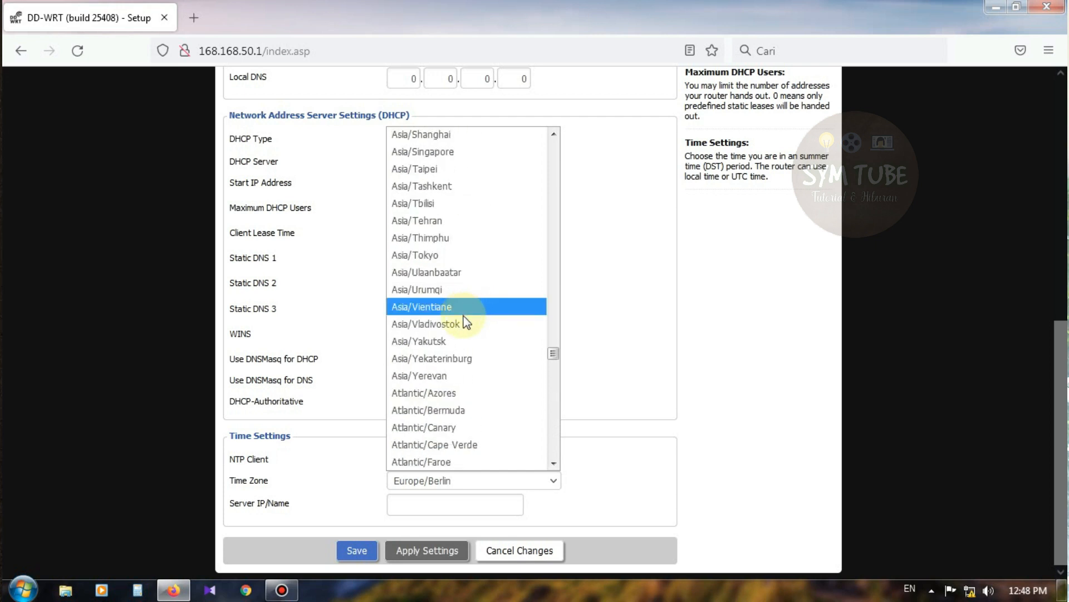
{"action": "scroll", "coordinate": [463, 334], "scroll_direction": "up", "scroll_amount": 4}
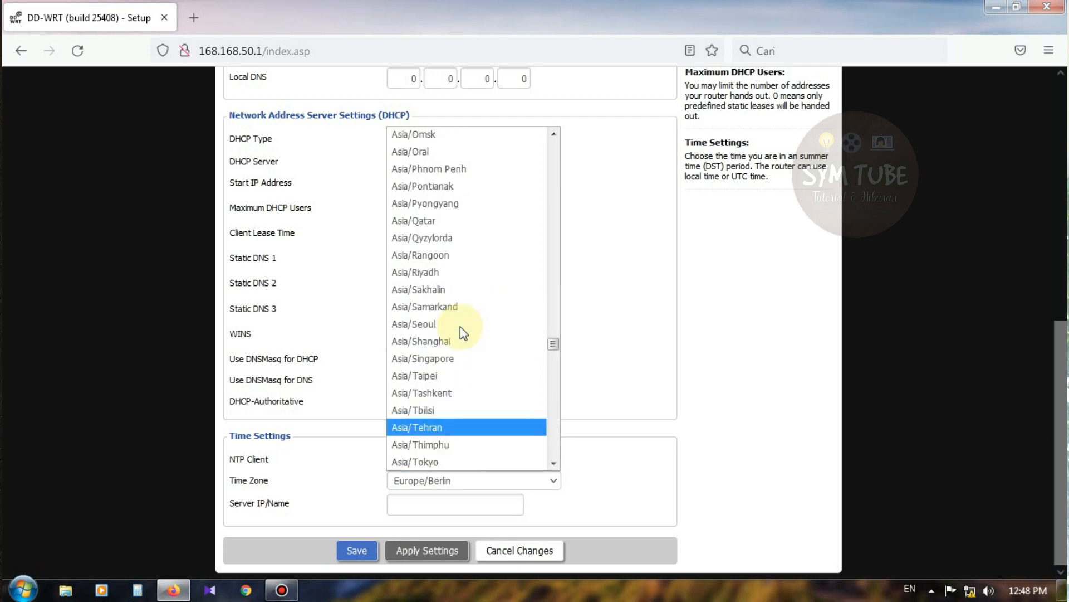
{"action": "scroll", "coordinate": [461, 328], "scroll_direction": "up", "scroll_amount": 10}
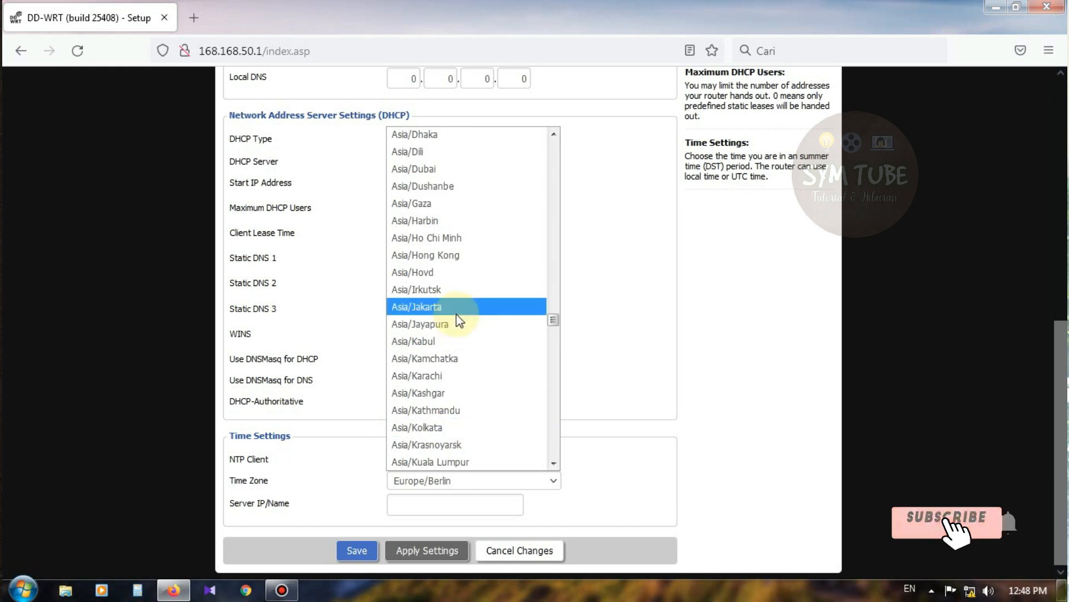
{"action": "left_click", "coordinate": [467, 307]}
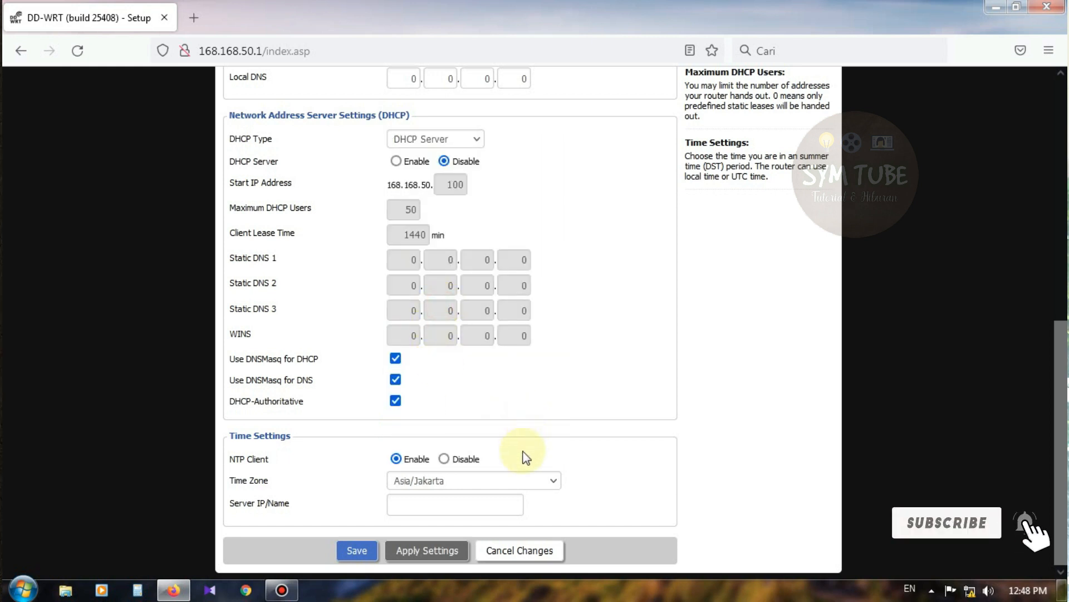
{"action": "left_click", "coordinate": [408, 551]}
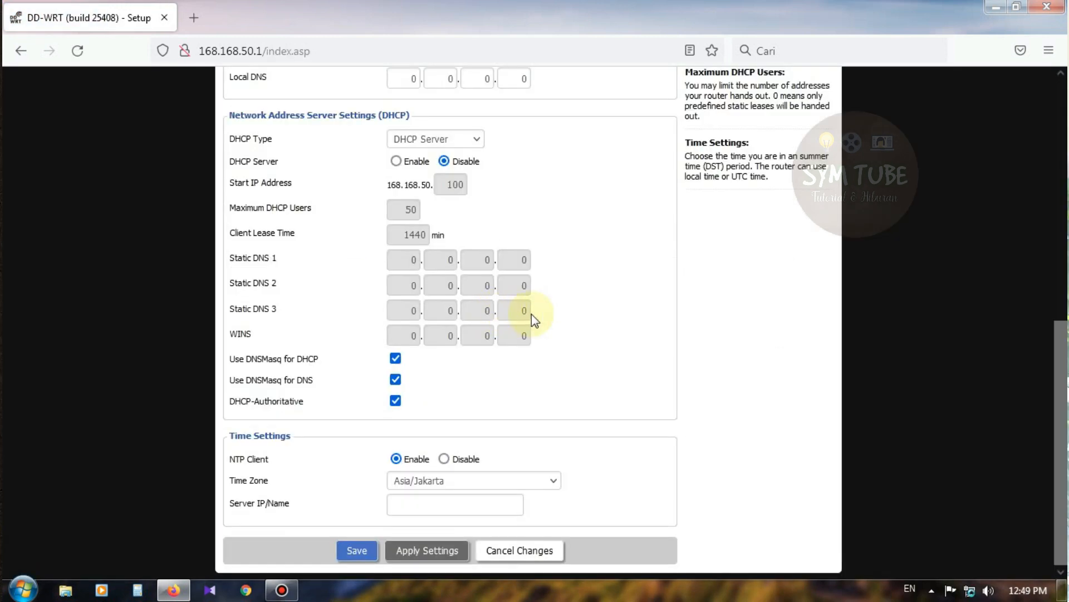
{"action": "scroll", "coordinate": [535, 315], "scroll_direction": "up", "scroll_amount": 7}
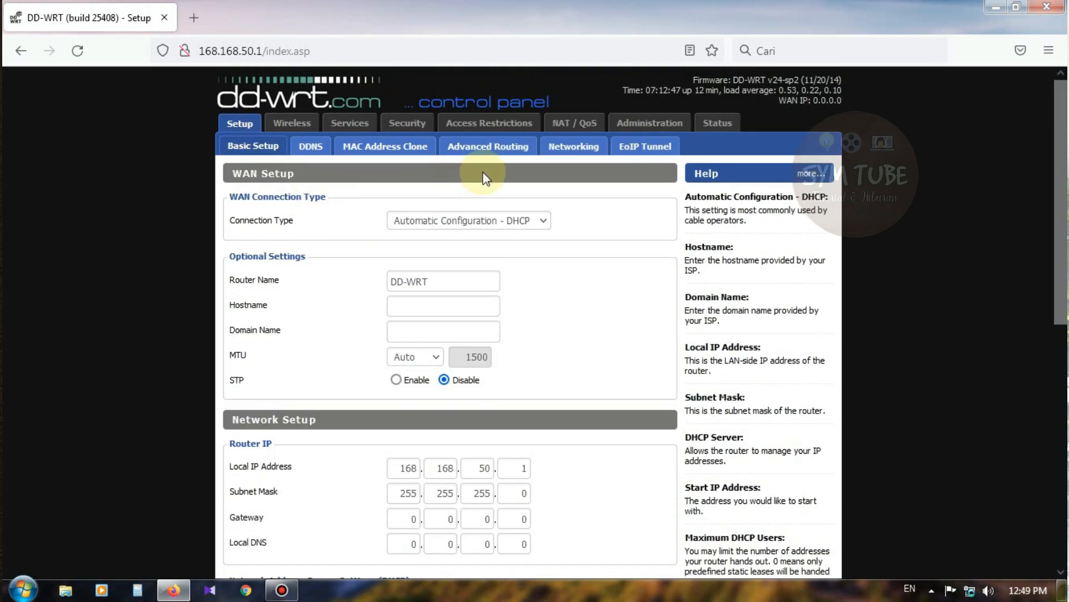